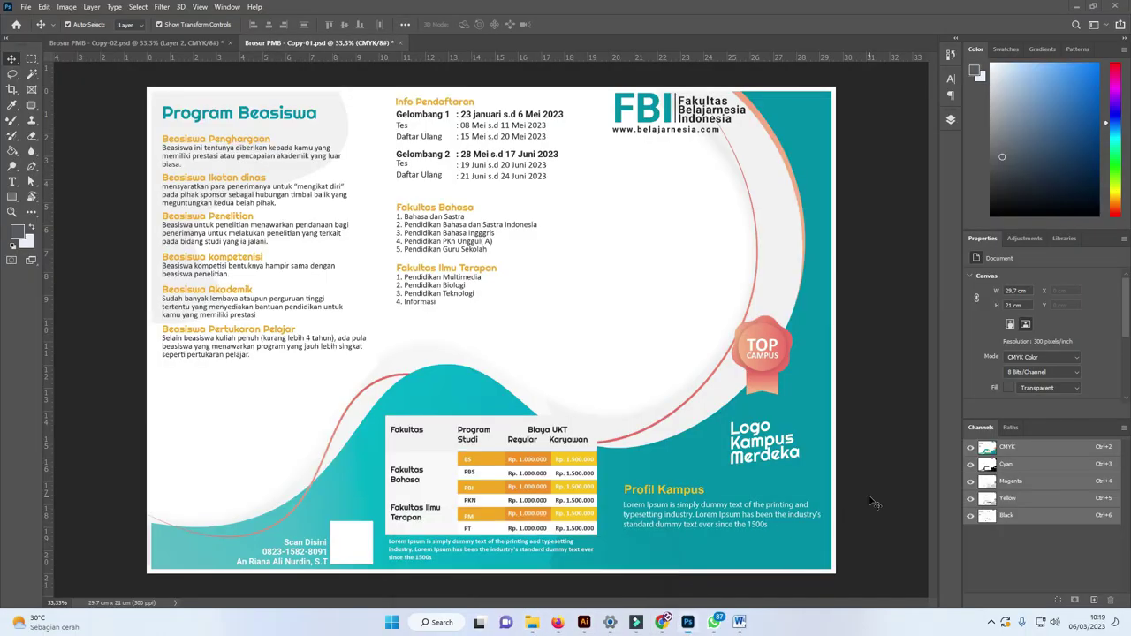
Glance at the Copy-02 page, then return to Program Beasiswa with its layer list showing
{"action": "left_click", "coordinate": [175, 43]}
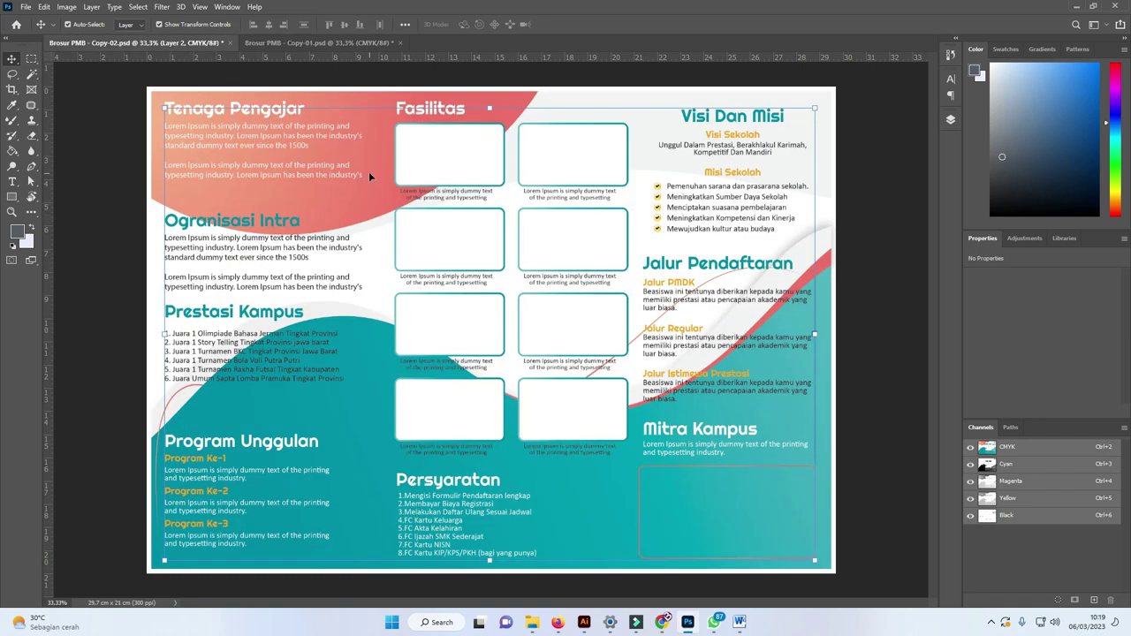
{"action": "left_click", "coordinate": [351, 42]}
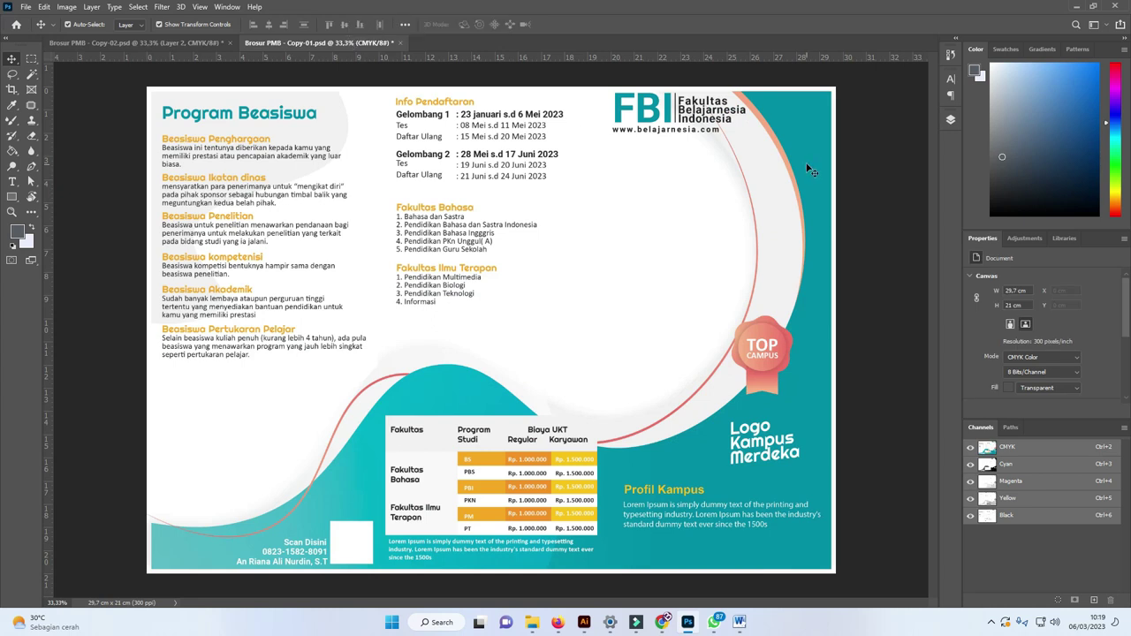
{"action": "left_click", "coordinate": [952, 120]}
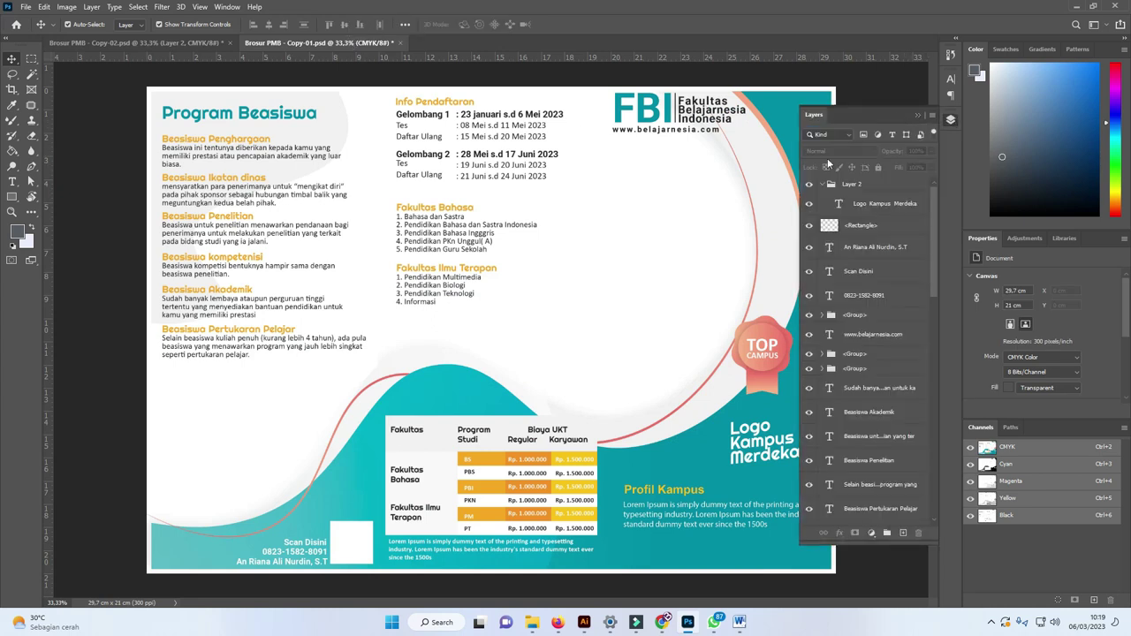
{"action": "left_click", "coordinate": [952, 120]}
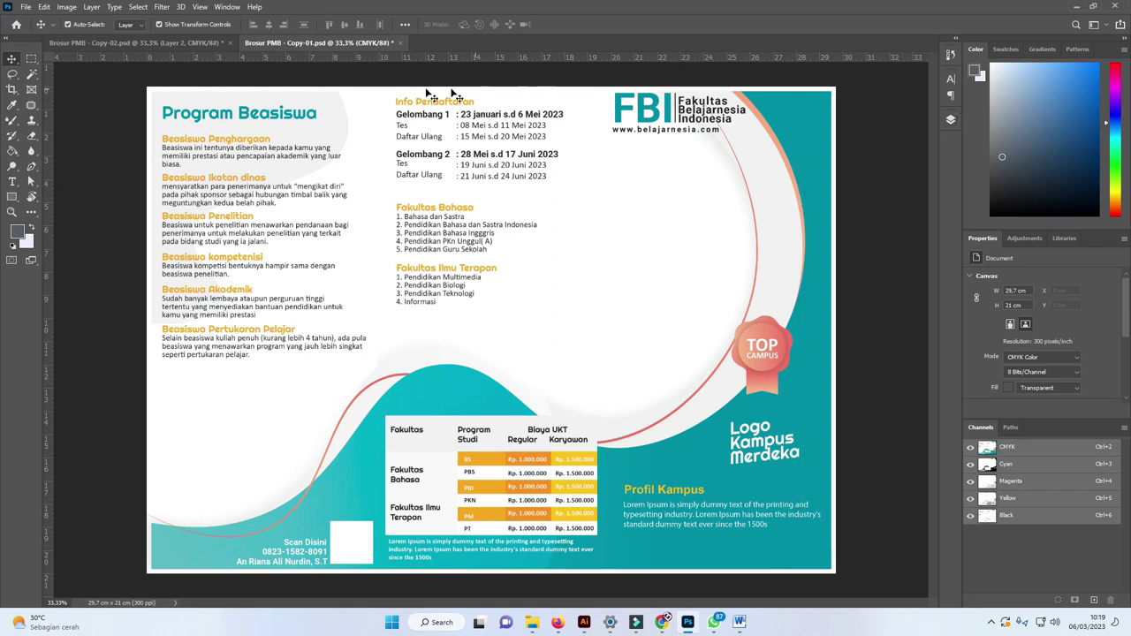
{"action": "left_click", "coordinate": [951, 120]}
{"action": "left_click_drag", "start_coordinate": [931, 222], "coordinate": [910, 226]}
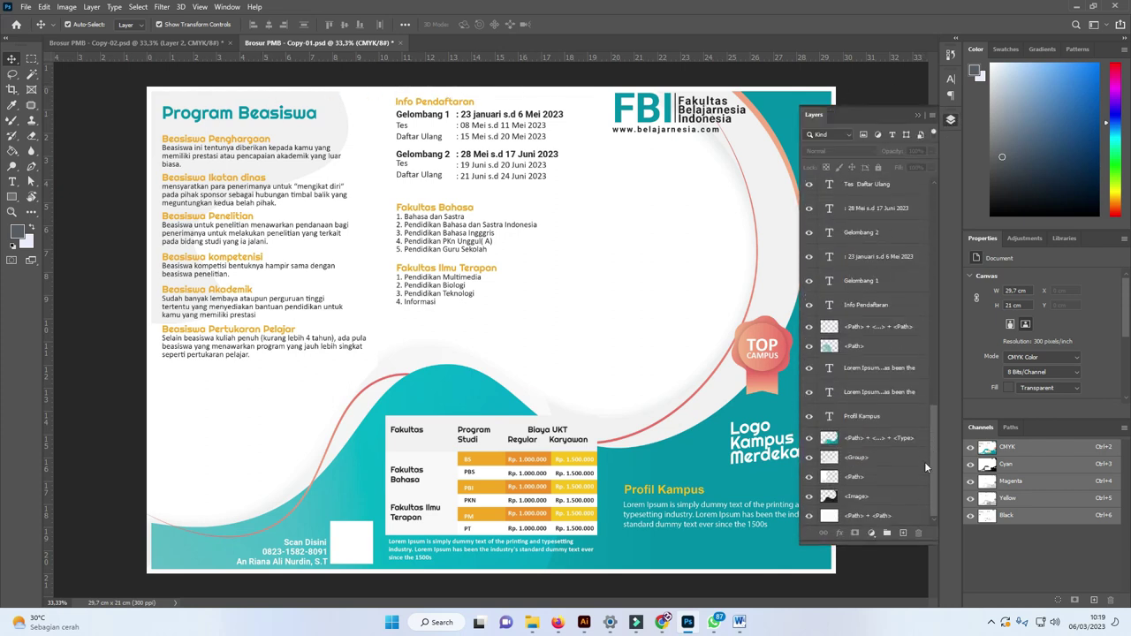
{"action": "scroll", "coordinate": [897, 185], "scroll_direction": "up", "scroll_amount": 1}
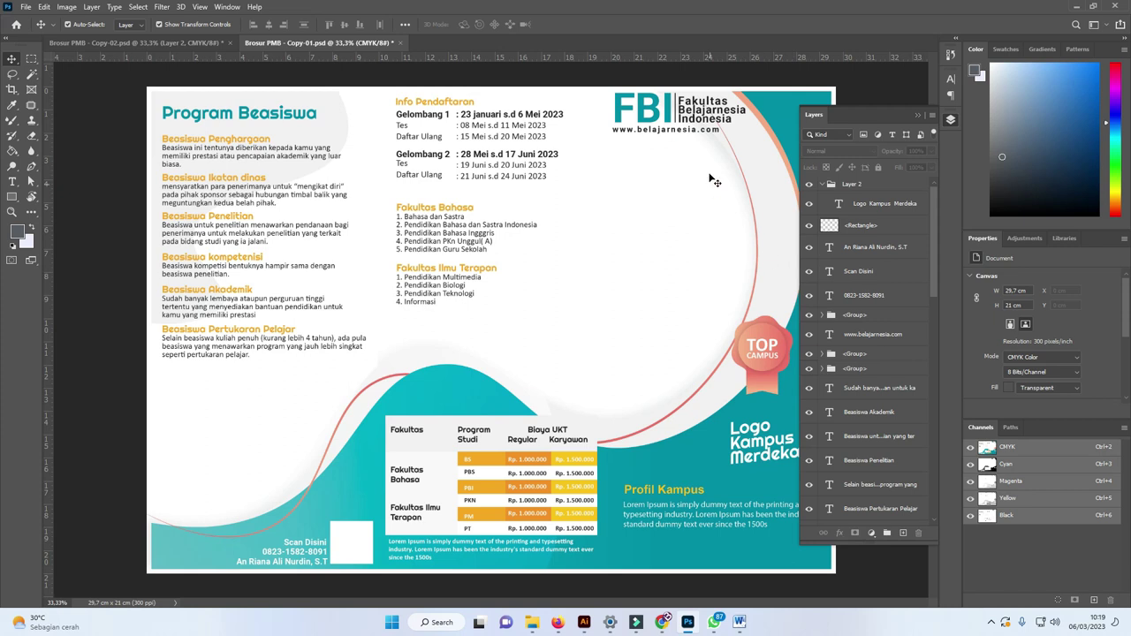
Replace the name beside the FBI logo with 'Universitas Indonesia' and commit the text
{"action": "left_click", "coordinate": [707, 124]}
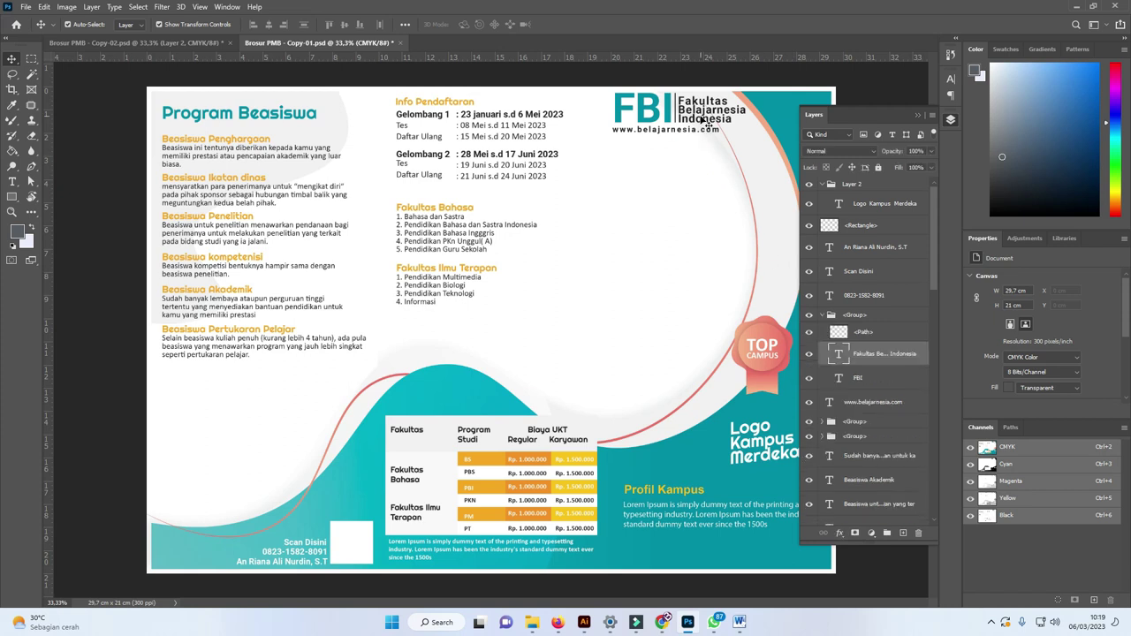
{"action": "left_click", "coordinate": [840, 358]}
{"action": "key", "text": "t"}
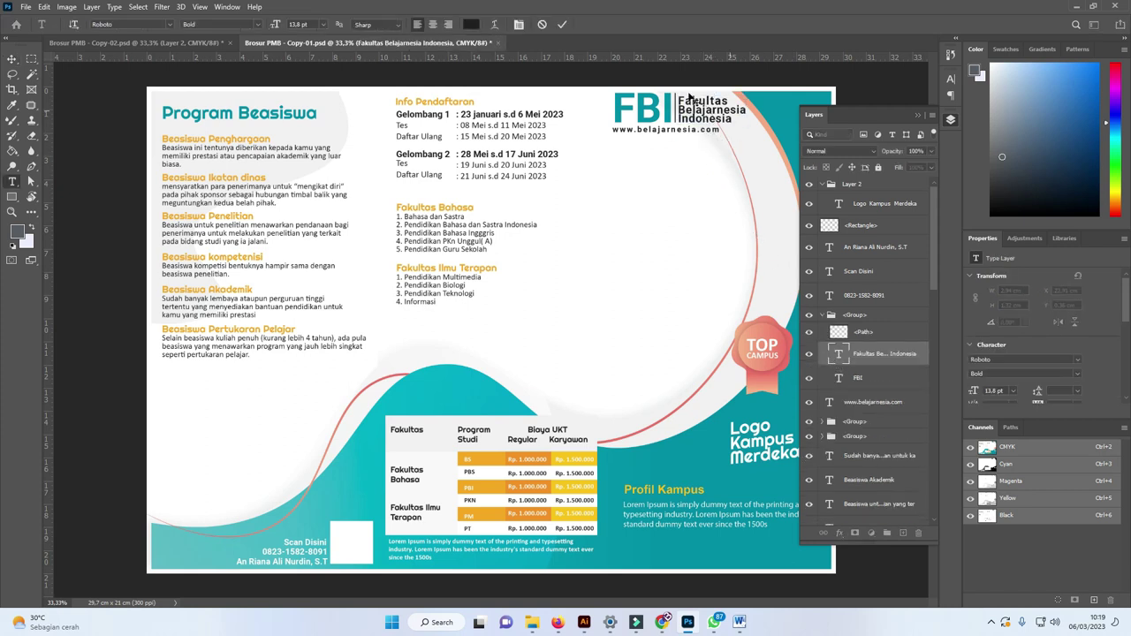
{"action": "left_click", "coordinate": [717, 110]}
{"action": "type", "text": "sdf"}
{"action": "key", "text": "ctrl+a"}
{"action": "type", "text": "Uni"}
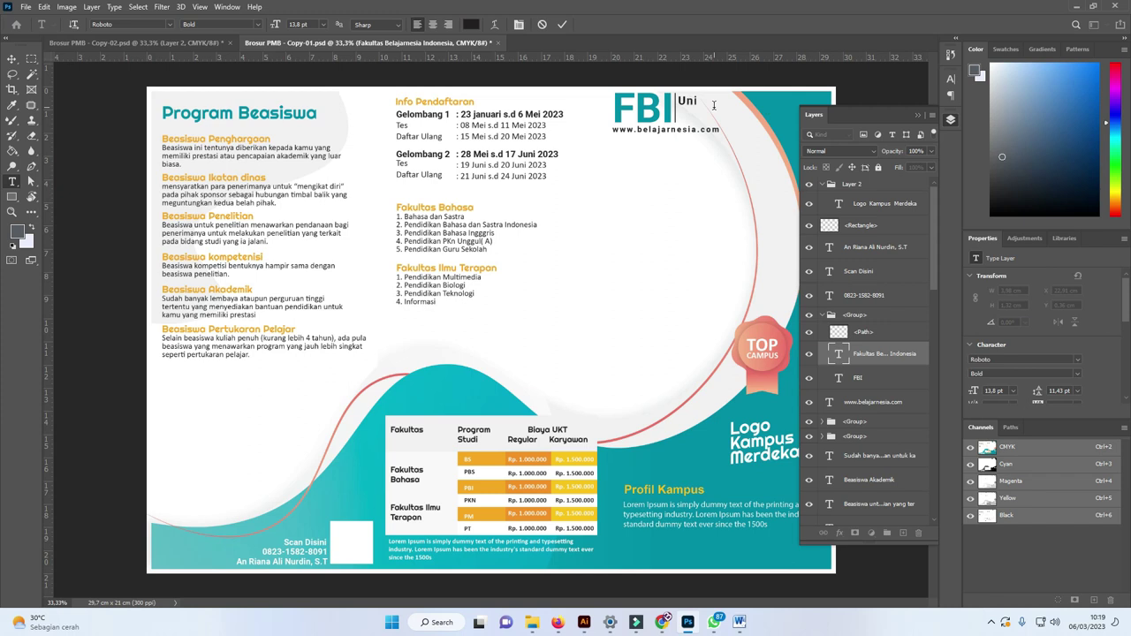
{"action": "type", "text": "versitas In"}
{"action": "type", "text": "do"}
{"action": "type", "text": "nesia"}
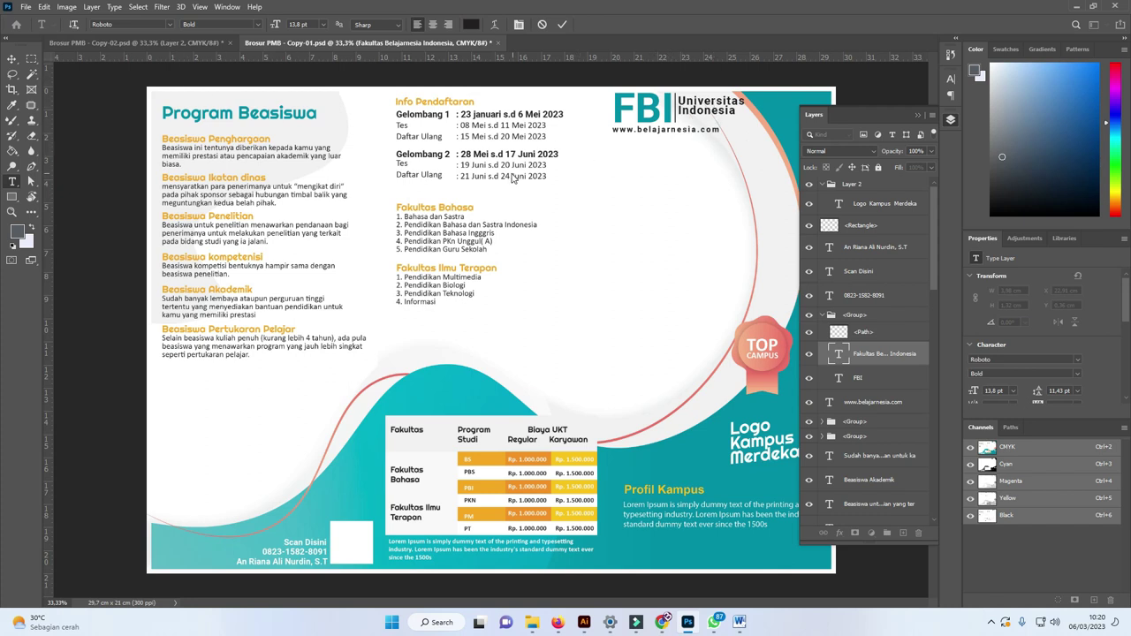
{"action": "left_click", "coordinate": [13, 59]}
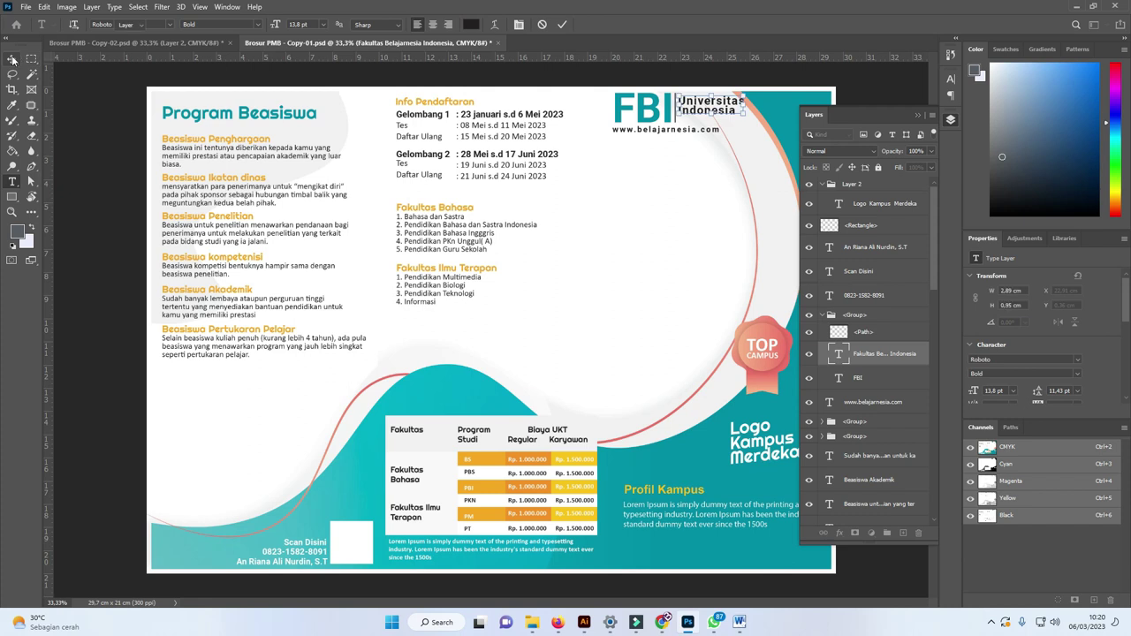
{"action": "left_click", "coordinate": [518, 260]}
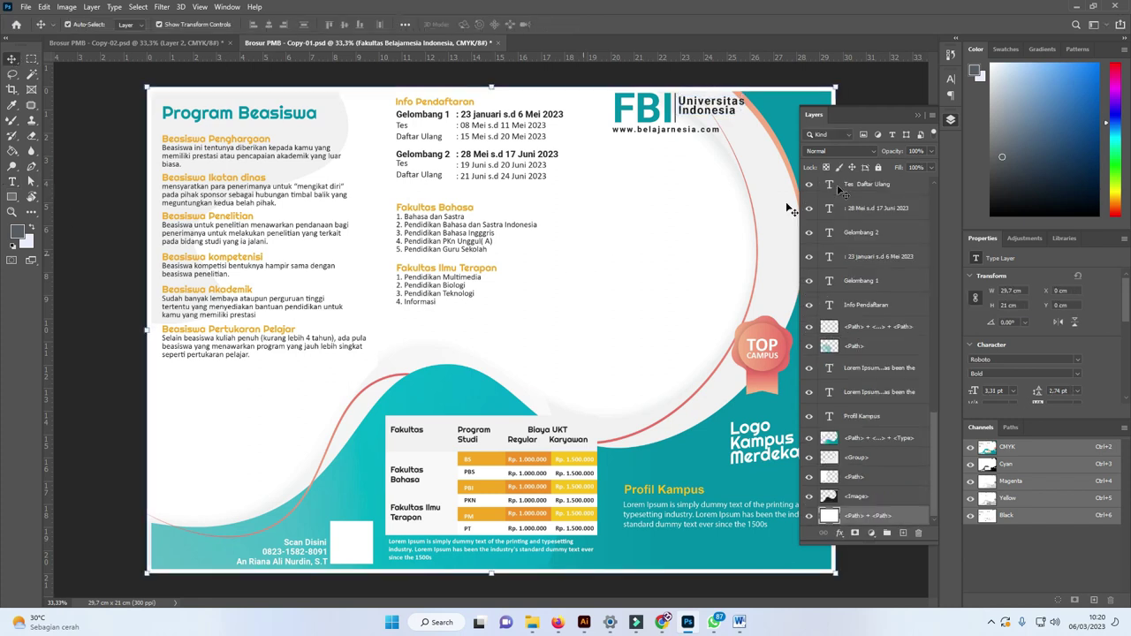
Collapse the floating Layers panel to reveal the whole brochure page
{"action": "left_click", "coordinate": [918, 116]}
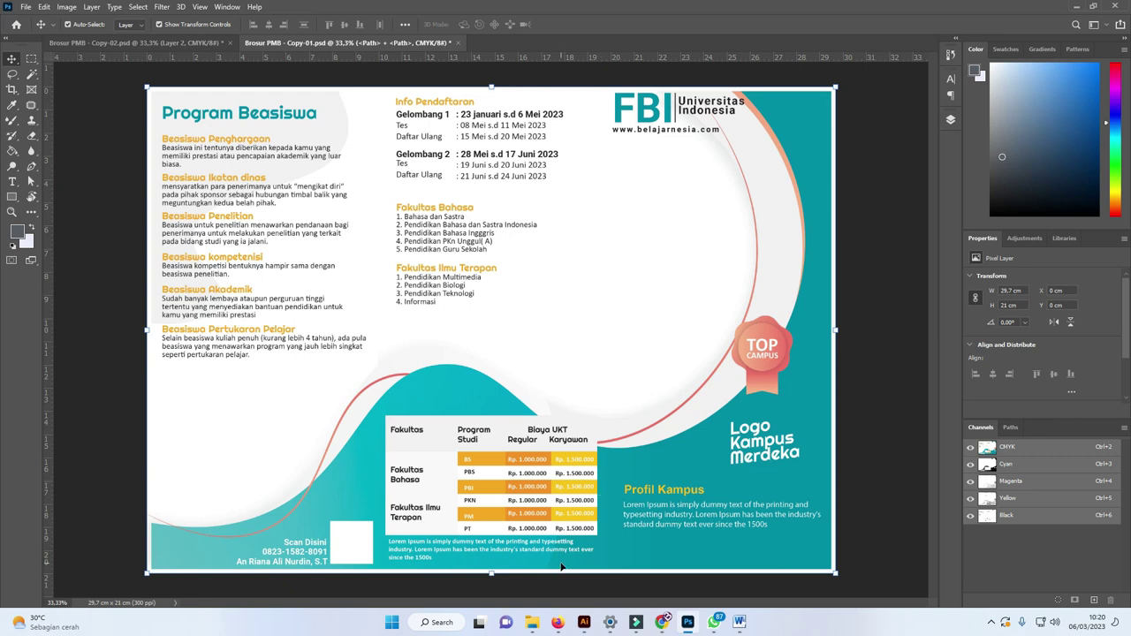
Drag asdf.png from the Promosi Sekolah Pack 4 folder onto the Photoshop brochure
{"action": "key", "text": "alt+Tab"}
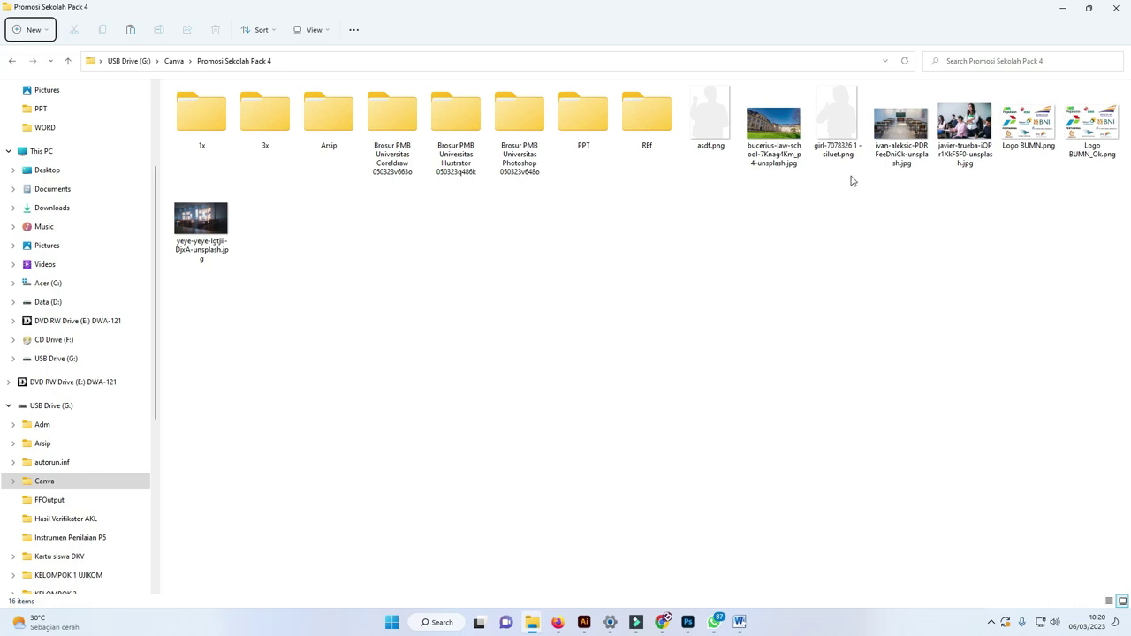
{"action": "mouse_move", "coordinate": [720, 133]}
{"action": "left_mouse_down"}
{"action": "mouse_move", "coordinate": [740, 286]}
{"action": "mouse_move", "coordinate": [626, 245]}
{"action": "left_mouse_up"}
{"action": "key", "text": "alt+Tab"}
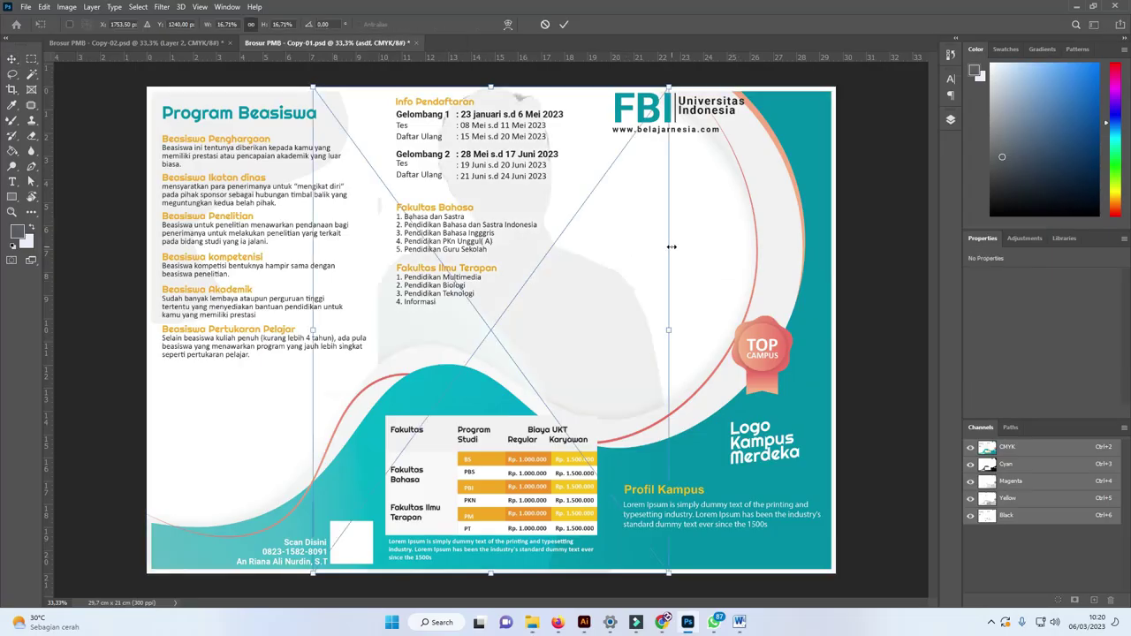
Place the asdf silhouette at about 8.67 × 12.05 cm in the upper-right curve and load its selection
{"action": "key", "text": "Return"}
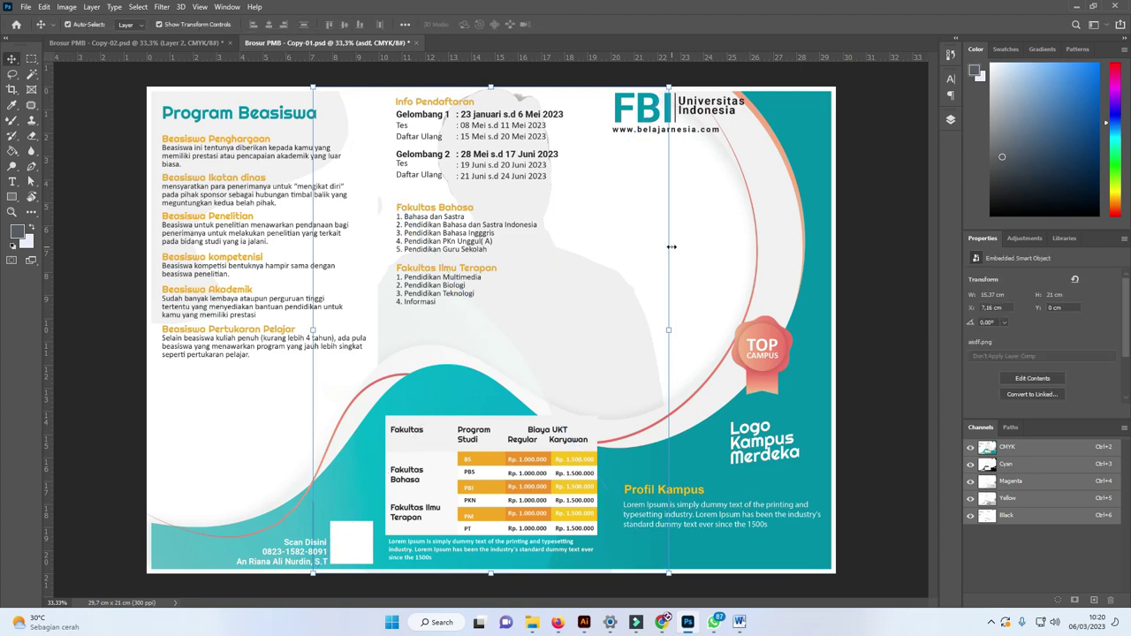
{"action": "left_click", "coordinate": [951, 121]}
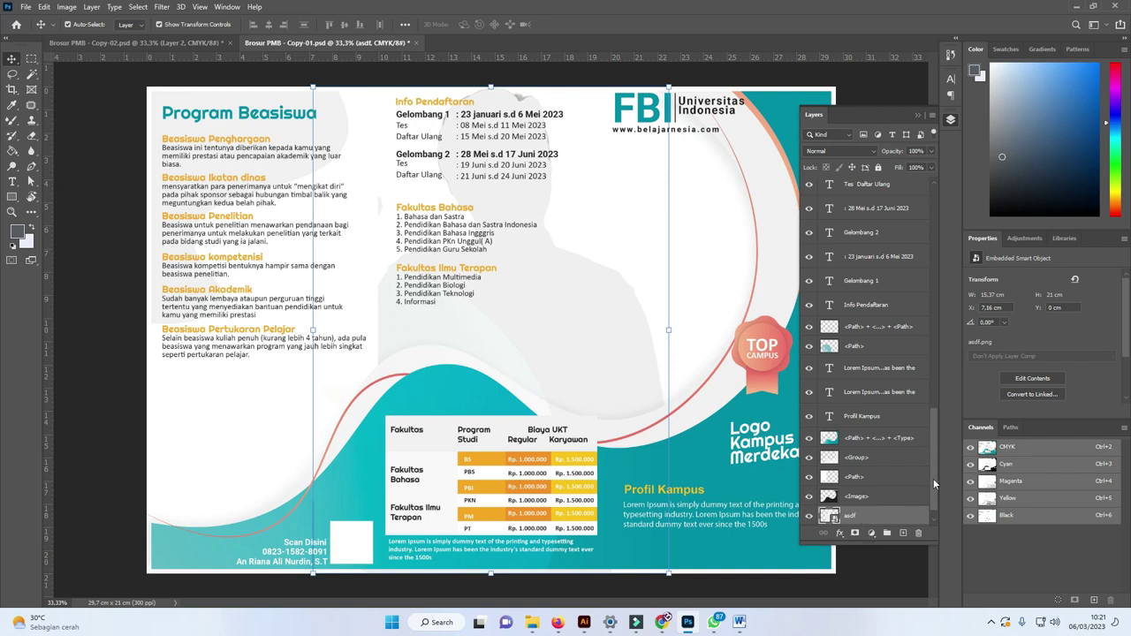
{"action": "mouse_move", "coordinate": [933, 478]}
{"action": "left_mouse_down"}
{"action": "mouse_move", "coordinate": [933, 497]}
{"action": "mouse_move", "coordinate": [878, 447]}
{"action": "left_mouse_up"}
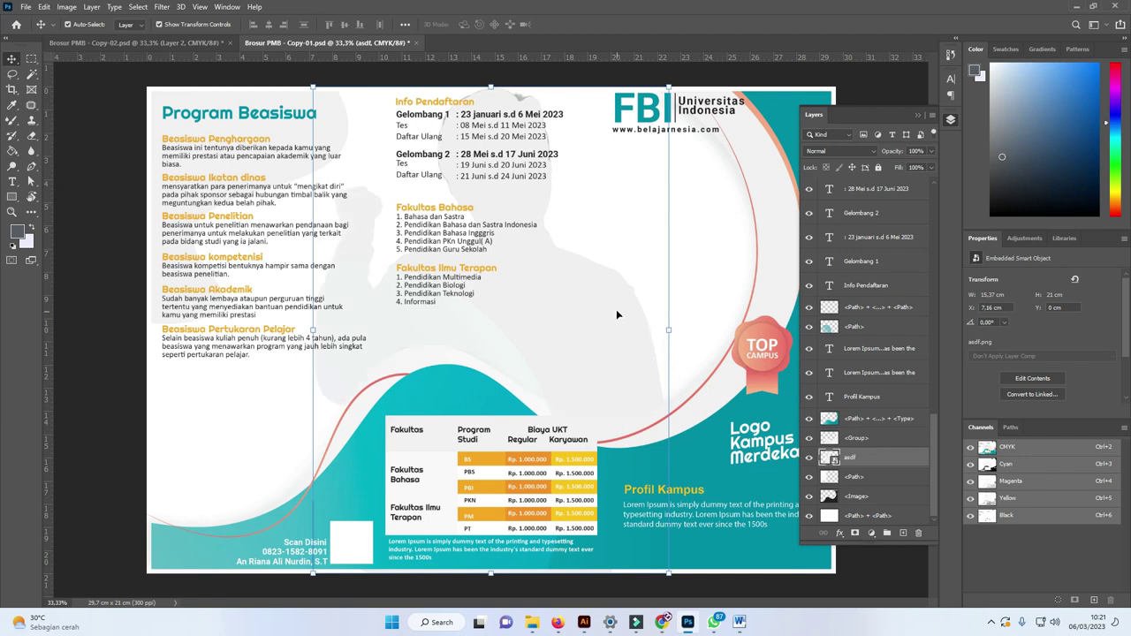
{"action": "left_click_drag", "start_coordinate": [611, 310], "coordinate": [717, 298]}
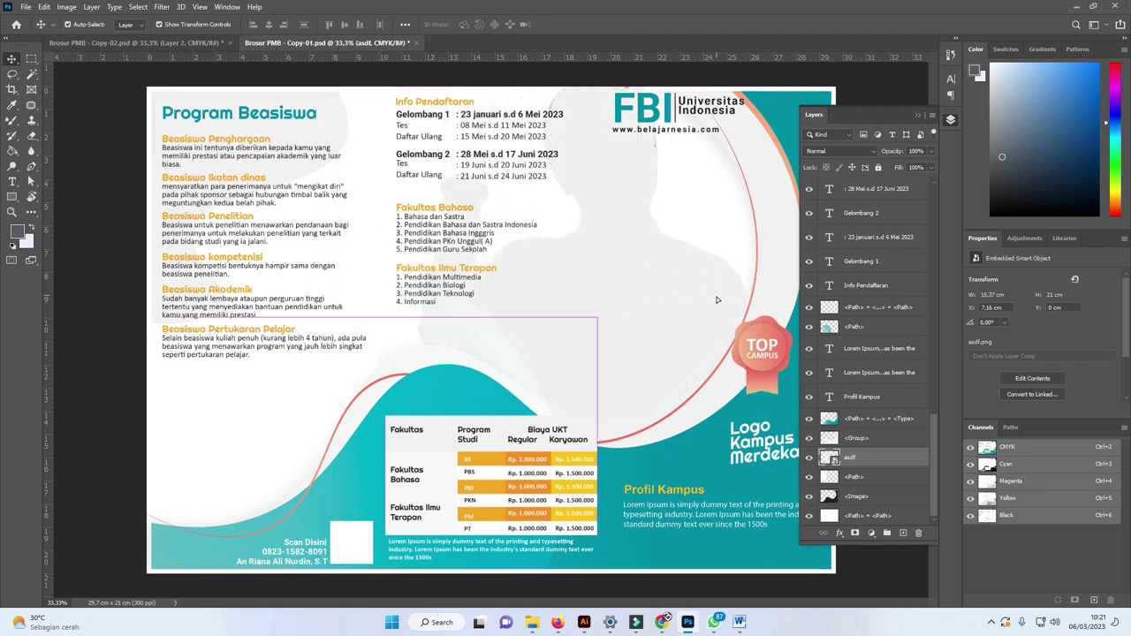
{"action": "left_click_drag", "start_coordinate": [774, 75], "coordinate": [624, 281]}
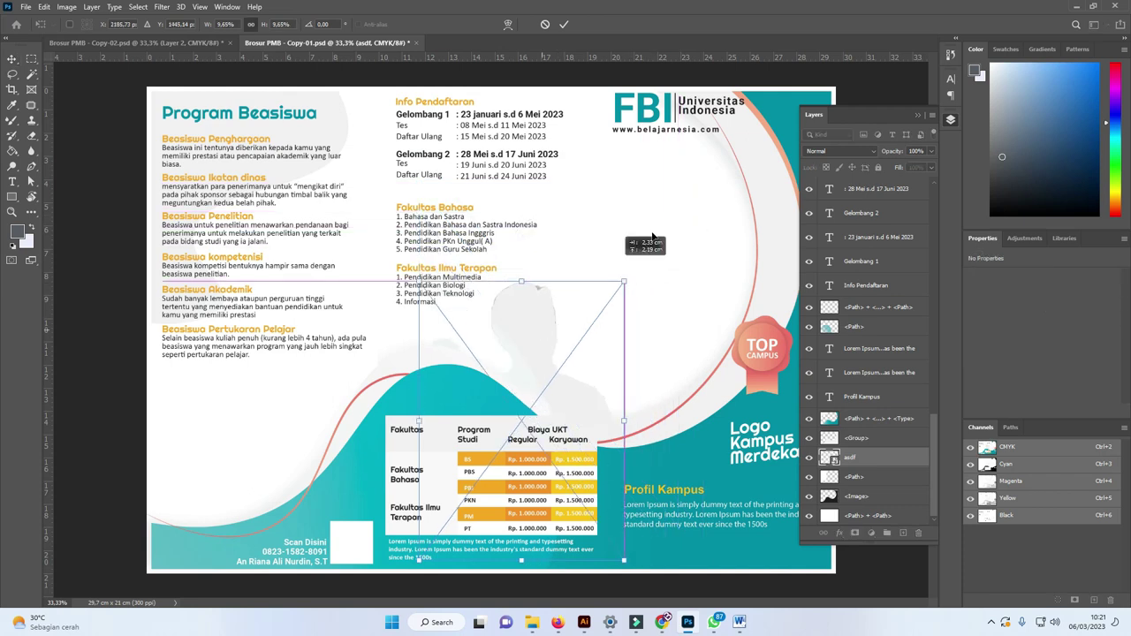
{"action": "mouse_move", "coordinate": [547, 328]}
{"action": "left_mouse_down"}
{"action": "mouse_move", "coordinate": [687, 199]}
{"action": "mouse_move", "coordinate": [681, 249]}
{"action": "left_mouse_up"}
{"action": "key", "text": "Return"}
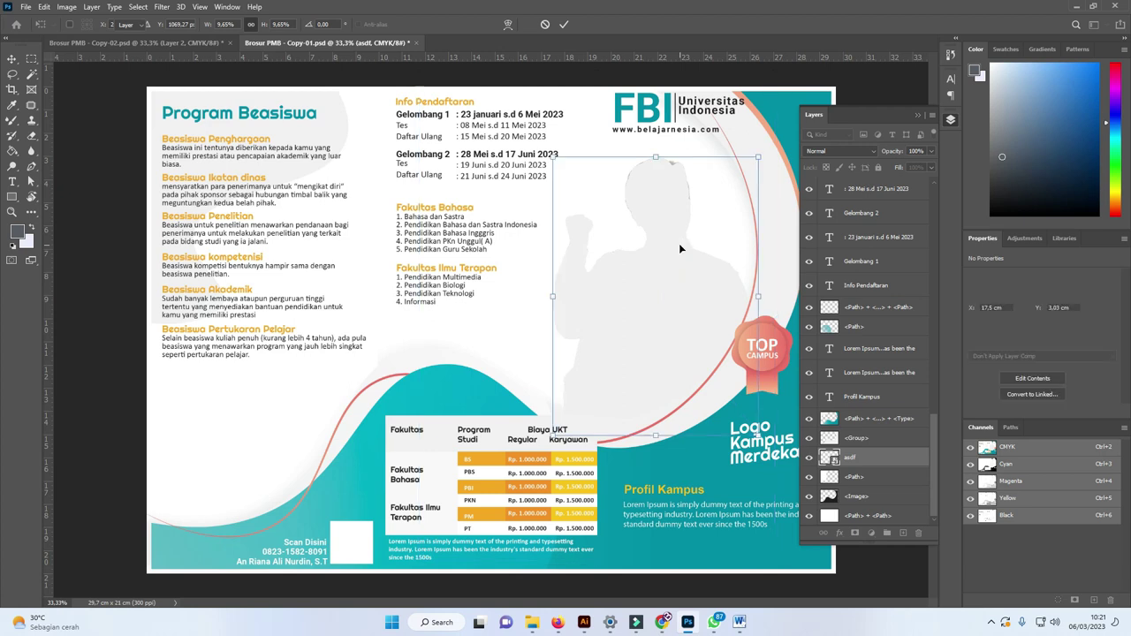
{"action": "left_click", "coordinate": [829, 457], "text": "ctrl"}
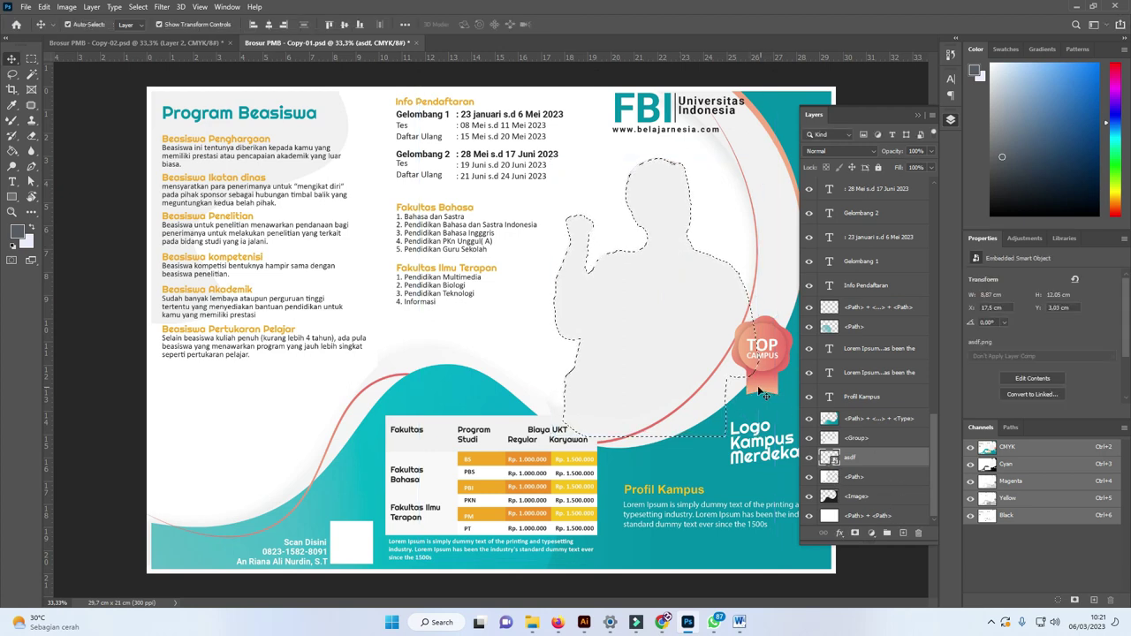
Add a Hue/Saturation adjustment clipped to the asdf silhouette
{"action": "left_click", "coordinate": [871, 532]}
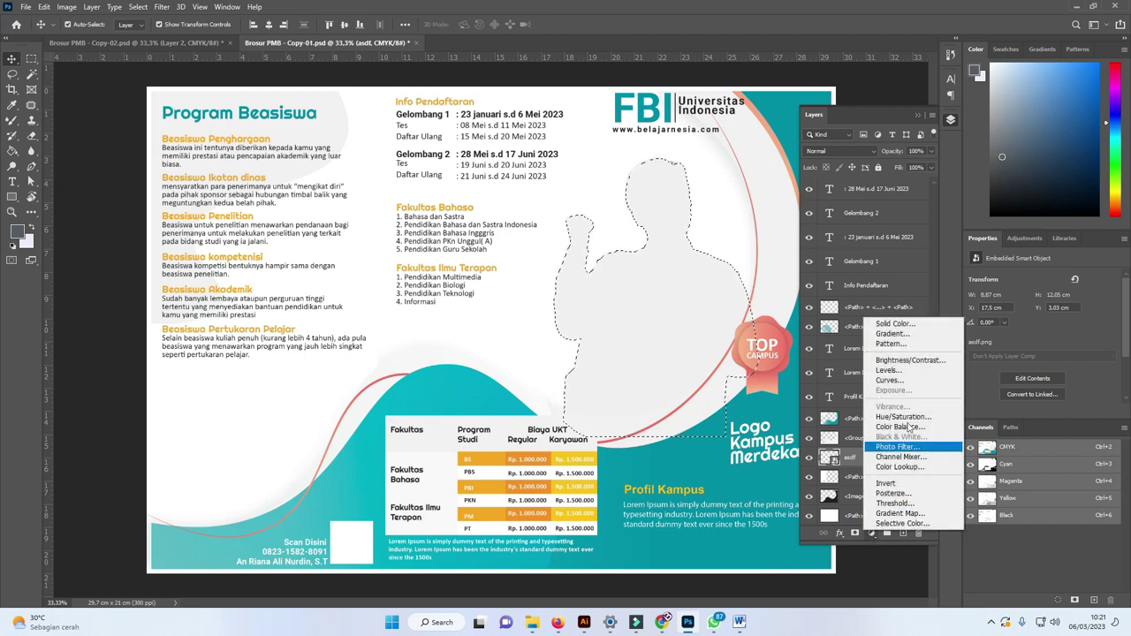
{"action": "left_click", "coordinate": [903, 416]}
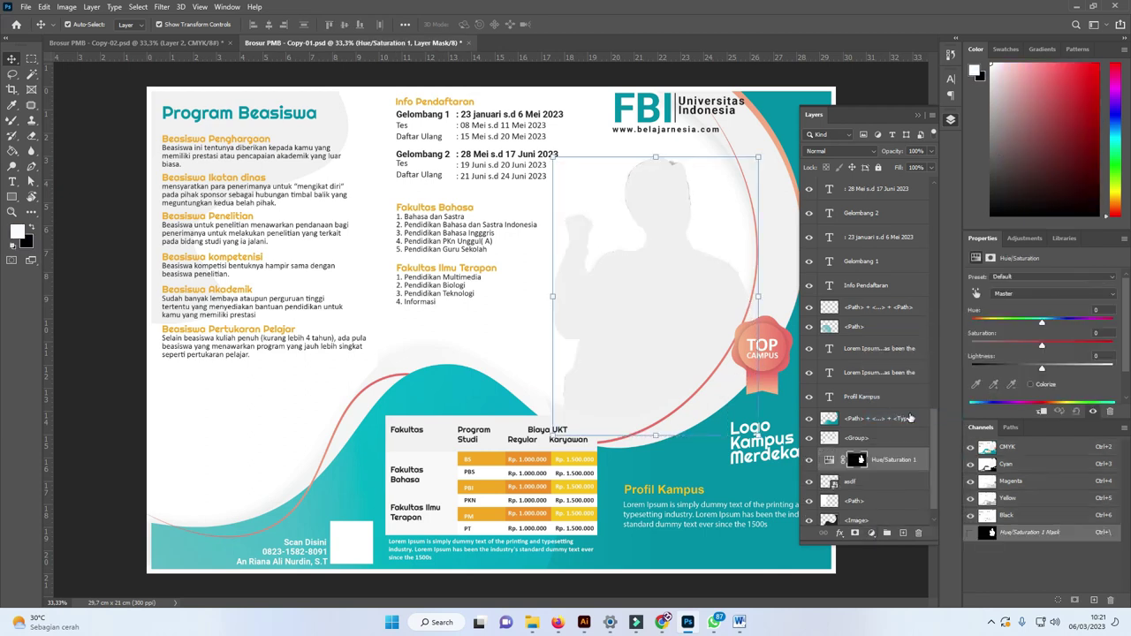
{"action": "right_click", "coordinate": [895, 463]}
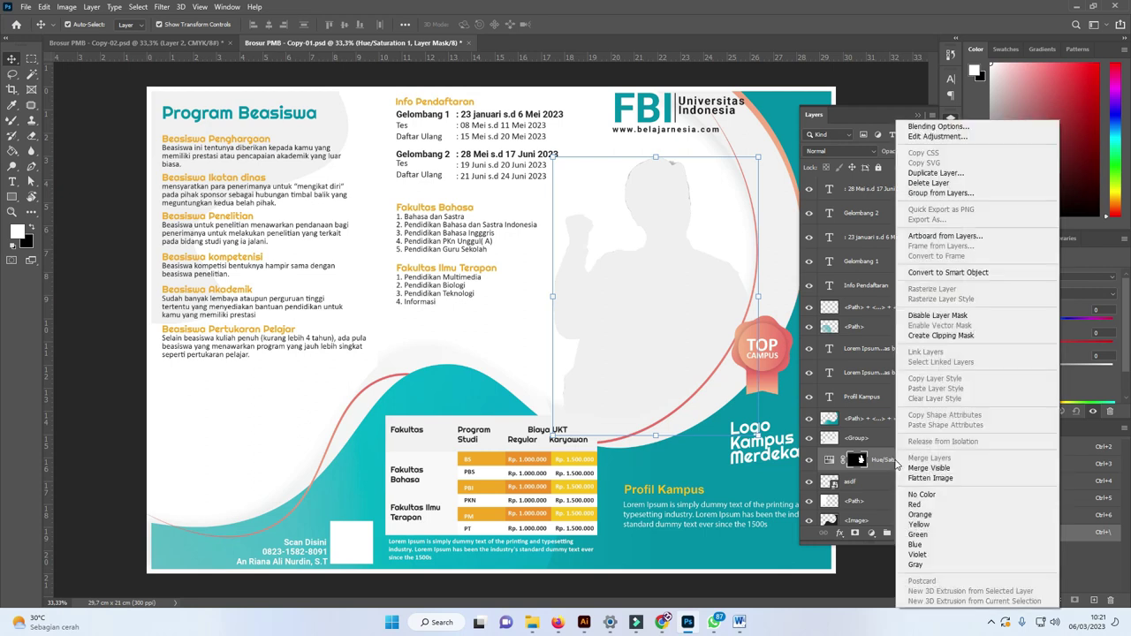
{"action": "left_click", "coordinate": [951, 336]}
{"action": "left_click", "coordinate": [839, 461]}
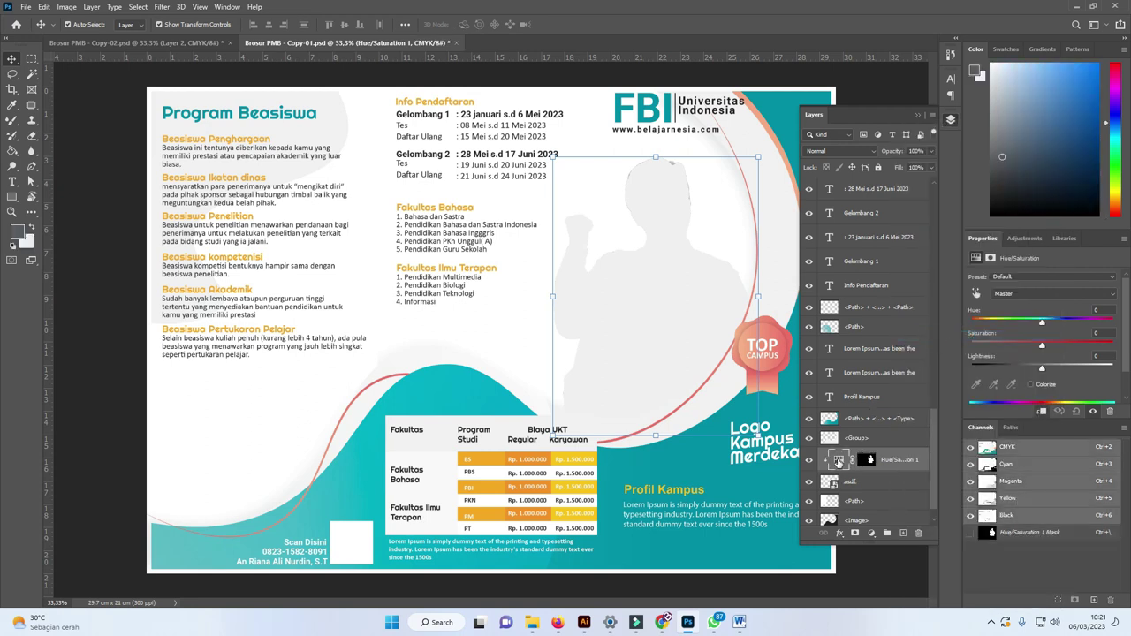
Tint the silhouette teal green with Hue -43, Saturation +100, Lightness -26
{"action": "left_click_drag", "start_coordinate": [1041, 348], "coordinate": [953, 351]}
{"action": "left_click_drag", "start_coordinate": [1042, 366], "coordinate": [1014, 375]}
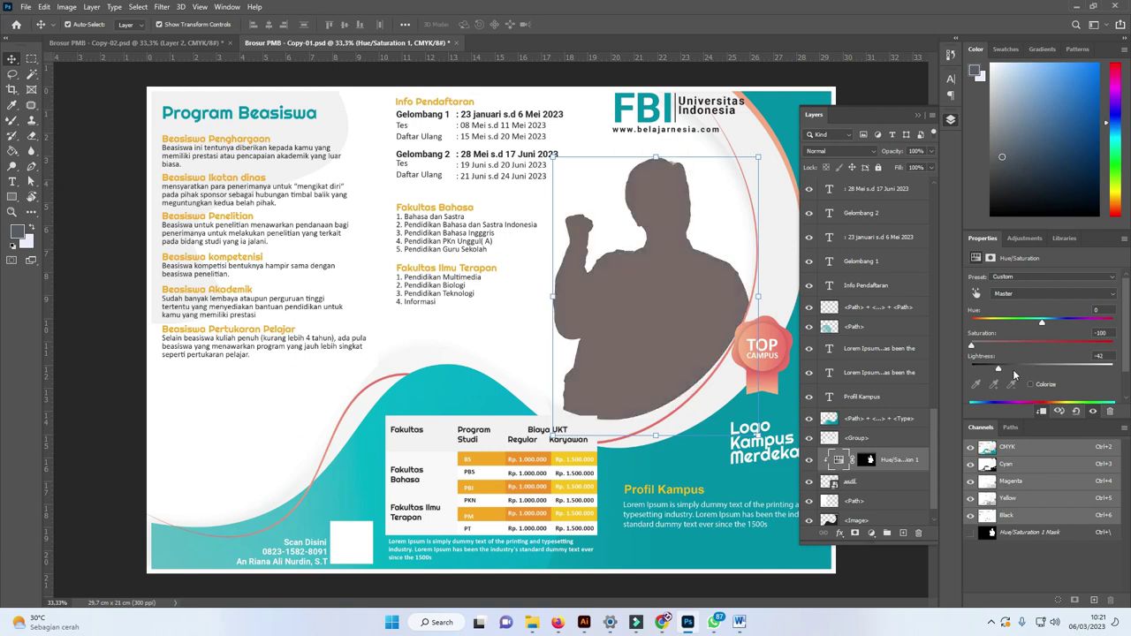
{"action": "mouse_move", "coordinate": [1042, 324]}
{"action": "left_mouse_down"}
{"action": "mouse_move", "coordinate": [1009, 324]}
{"action": "mouse_move", "coordinate": [1111, 345]}
{"action": "left_mouse_up"}
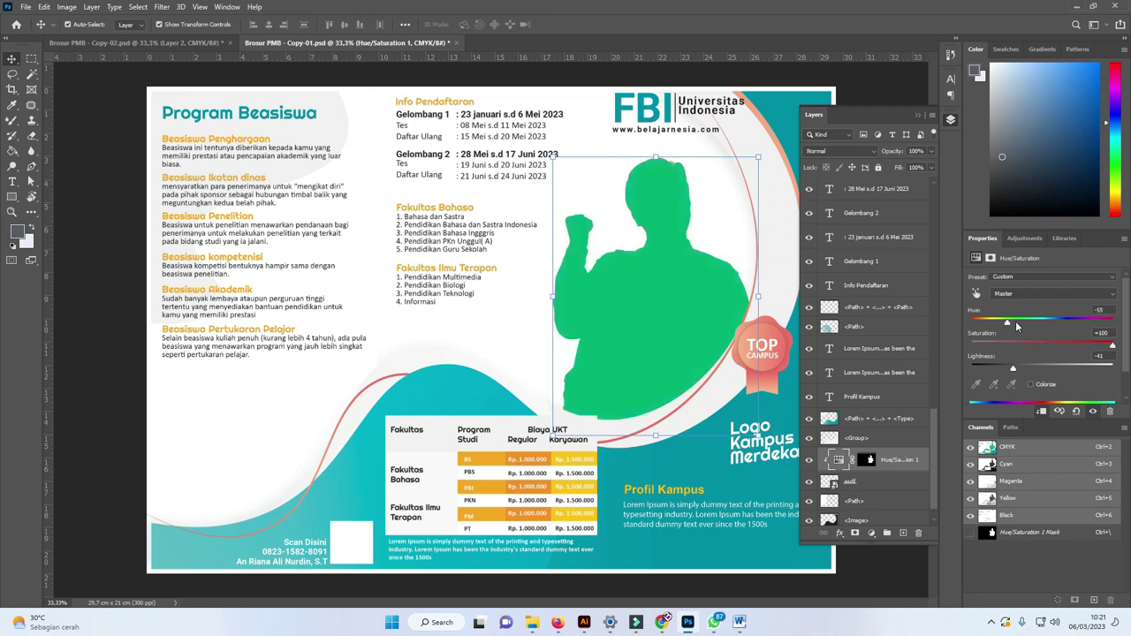
{"action": "mouse_move", "coordinate": [1018, 323]}
{"action": "left_mouse_down"}
{"action": "mouse_move", "coordinate": [991, 327]}
{"action": "mouse_move", "coordinate": [1023, 325]}
{"action": "left_mouse_up"}
{"action": "left_click_drag", "start_coordinate": [1015, 369], "coordinate": [1046, 372]}
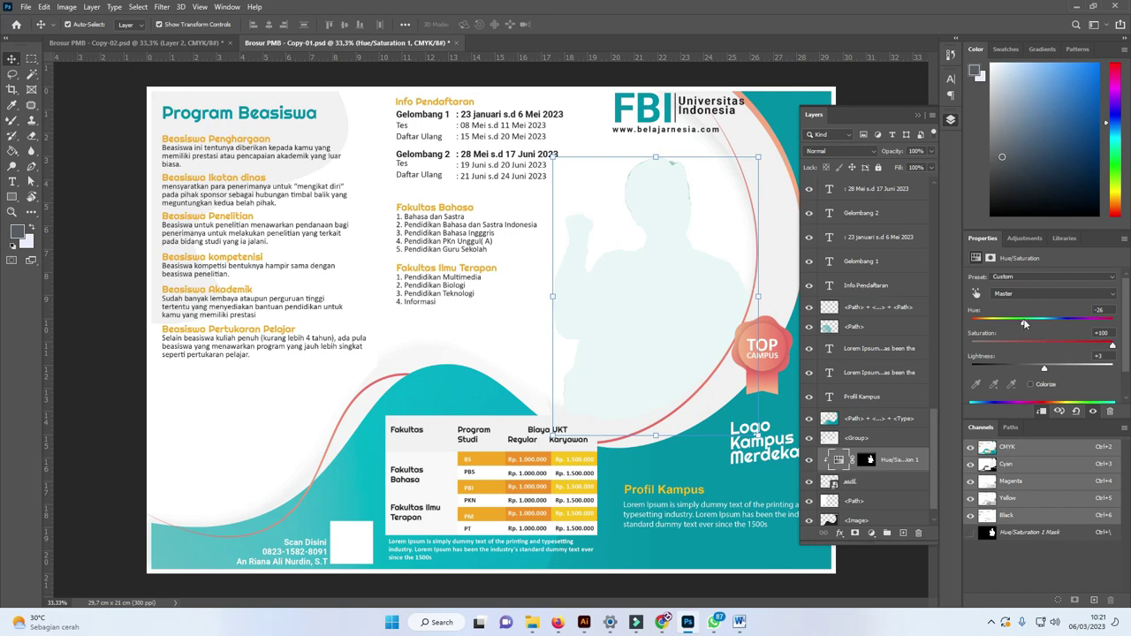
{"action": "mouse_move", "coordinate": [1025, 320]}
{"action": "left_mouse_down"}
{"action": "mouse_move", "coordinate": [1052, 321]}
{"action": "mouse_move", "coordinate": [1007, 336]}
{"action": "left_mouse_up"}
{"action": "left_click_drag", "start_coordinate": [1044, 370], "coordinate": [1023, 369]}
{"action": "left_click_drag", "start_coordinate": [1003, 323], "coordinate": [1013, 324]}
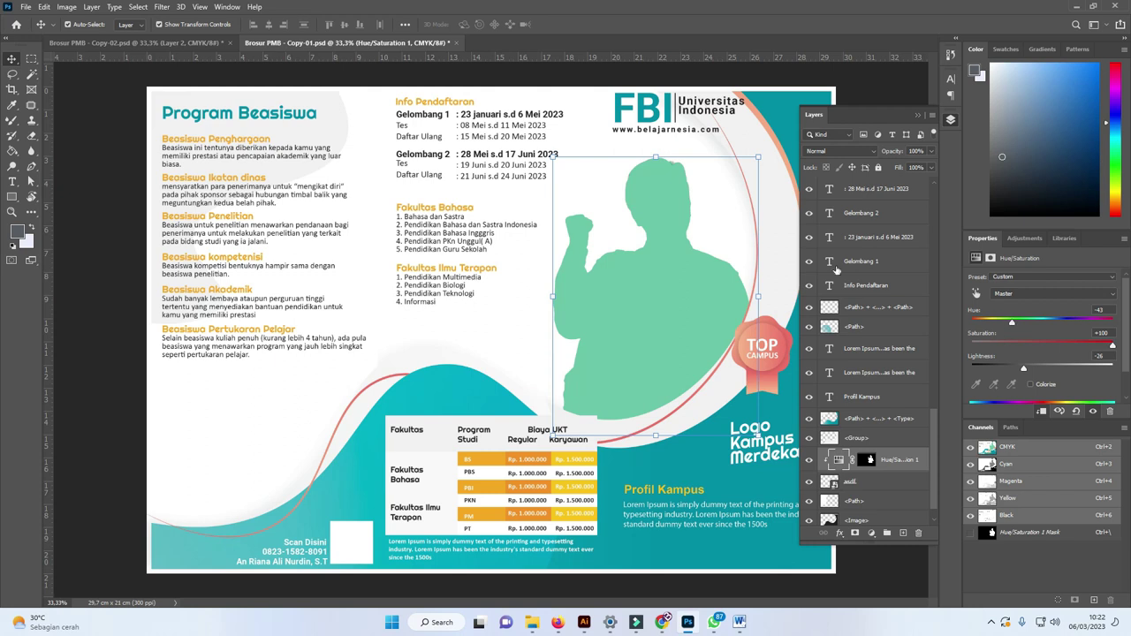
{"action": "scroll", "coordinate": [817, 474], "scroll_direction": "down", "scroll_amount": 1}
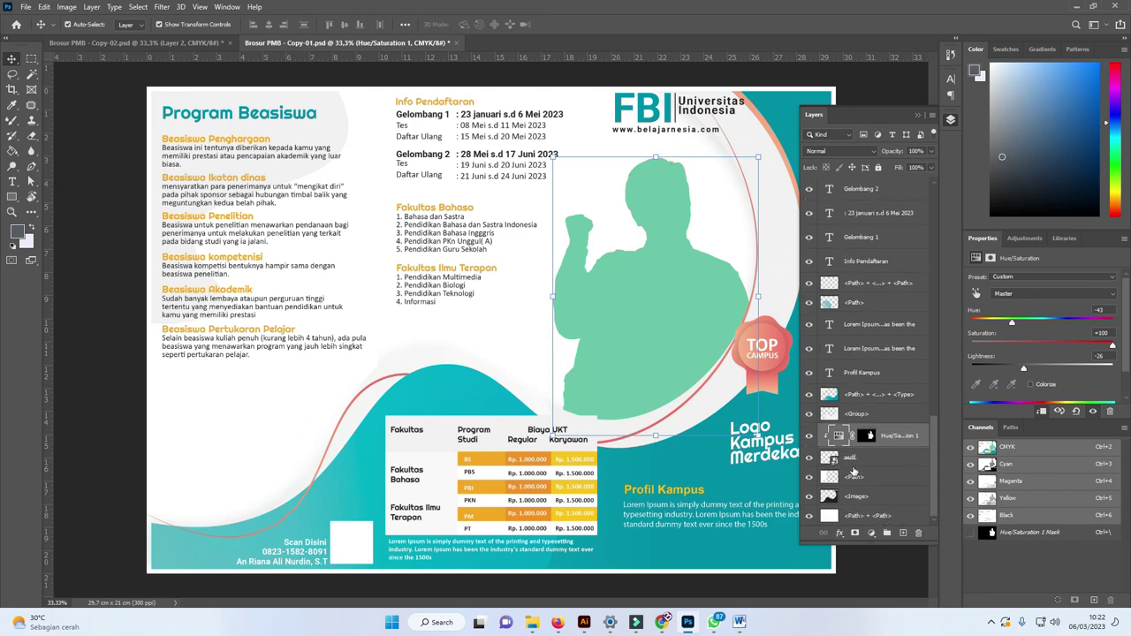
{"action": "left_click", "coordinate": [893, 497]}
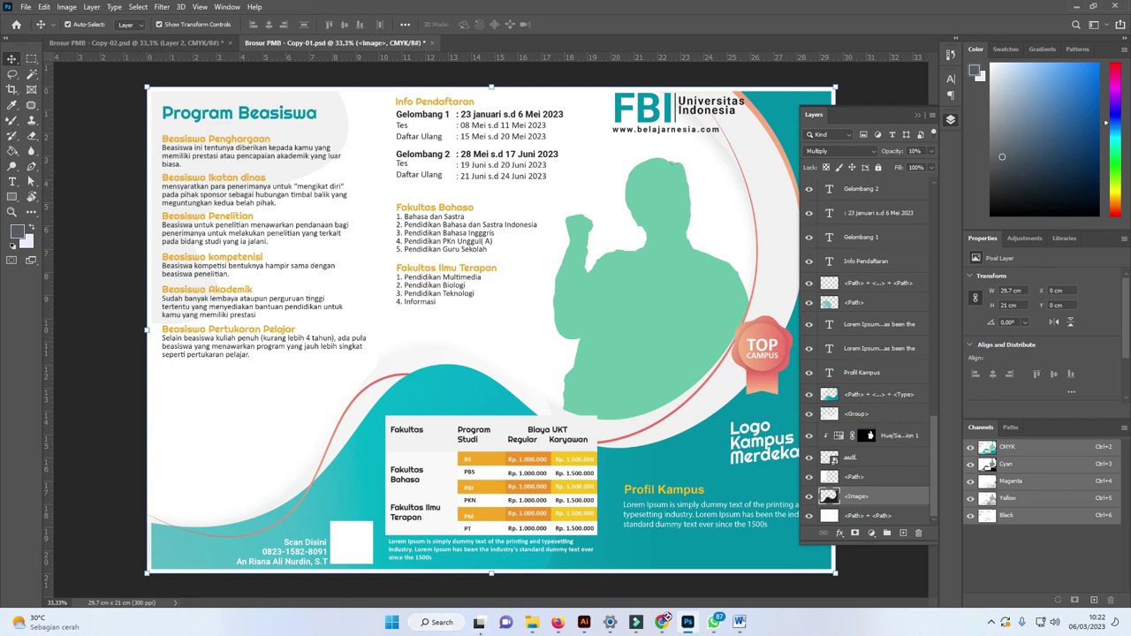
{"action": "mouse_move", "coordinate": [531, 623]}
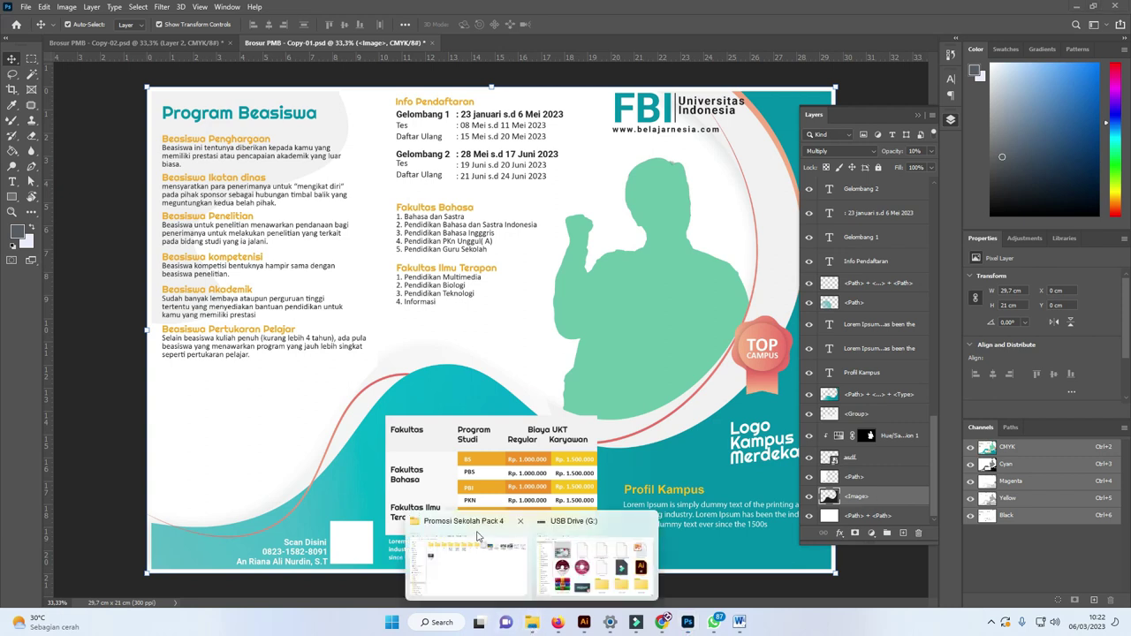
Drag the bucerius-law-school campus photo from Promosi Sekolah Pack 4 onto the brochure
{"action": "left_click", "coordinate": [477, 547]}
{"action": "left_click_drag", "start_coordinate": [783, 137], "coordinate": [645, 203]}
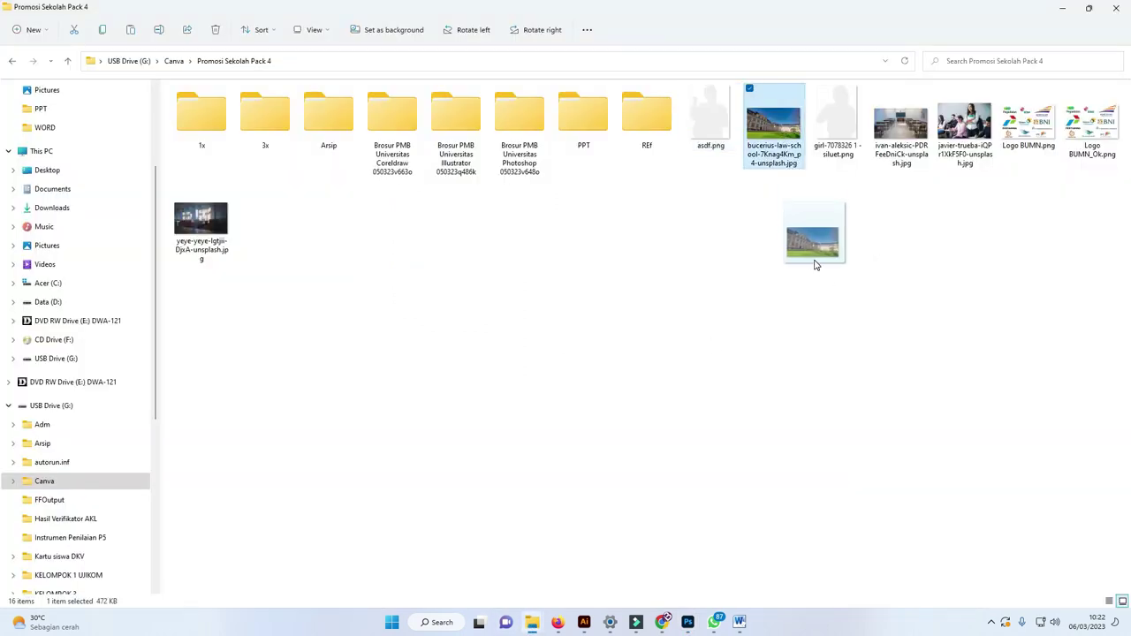
{"action": "key", "text": "alt+Tab"}
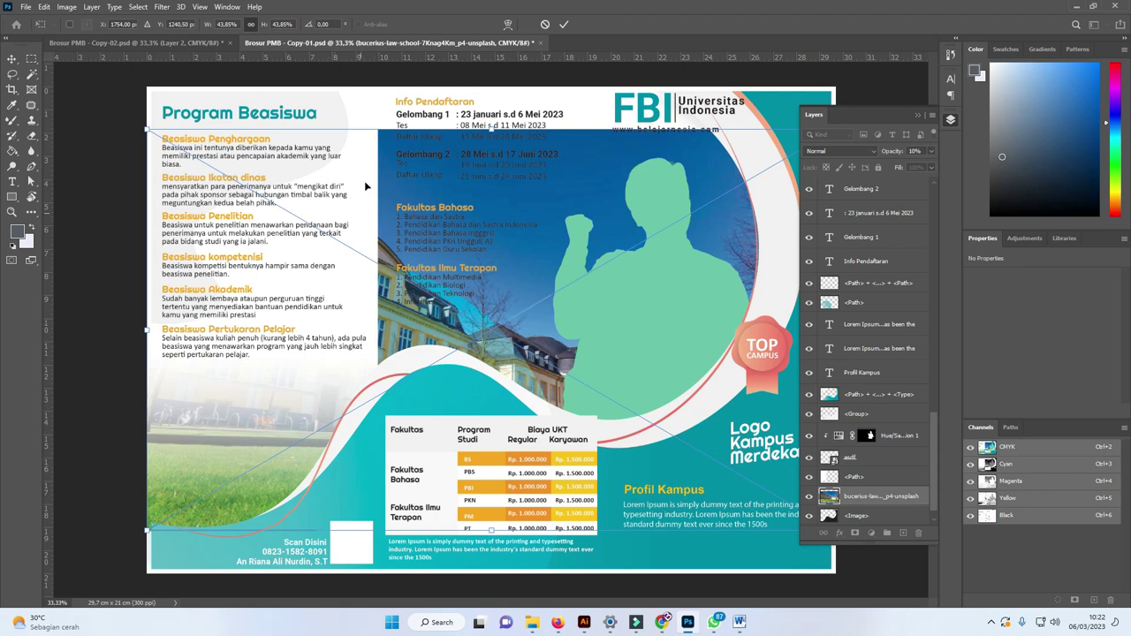
Enlarge the campus photo to about 32.52 × 18.96 cm across the brochure and commit it
{"action": "left_click", "coordinate": [919, 113]}
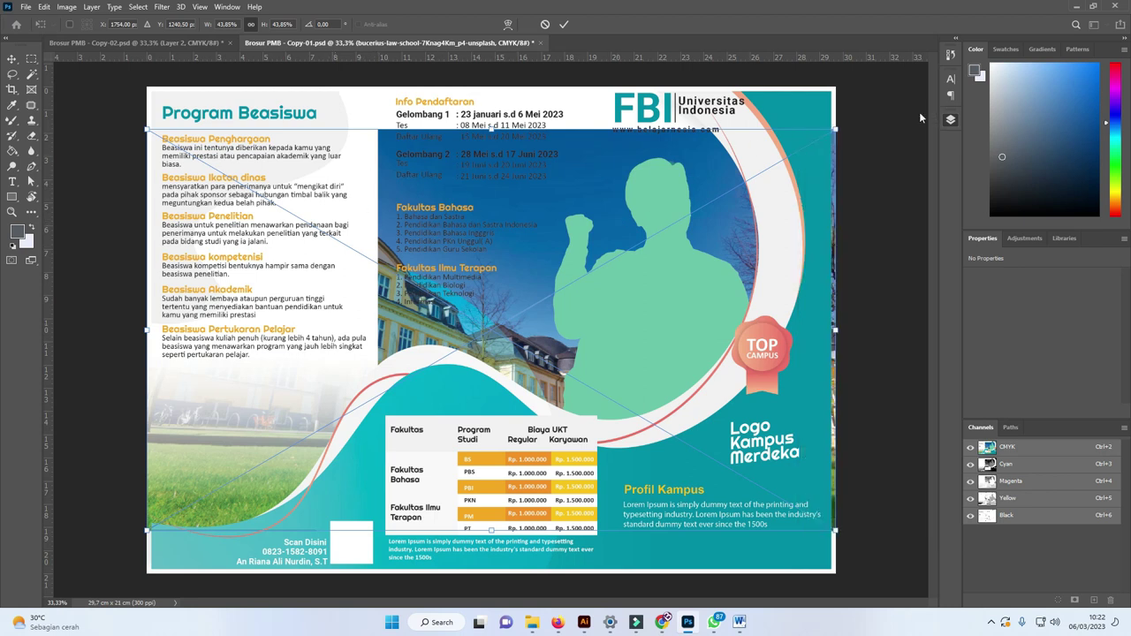
{"action": "left_click_drag", "start_coordinate": [500, 130], "coordinate": [505, 90]}
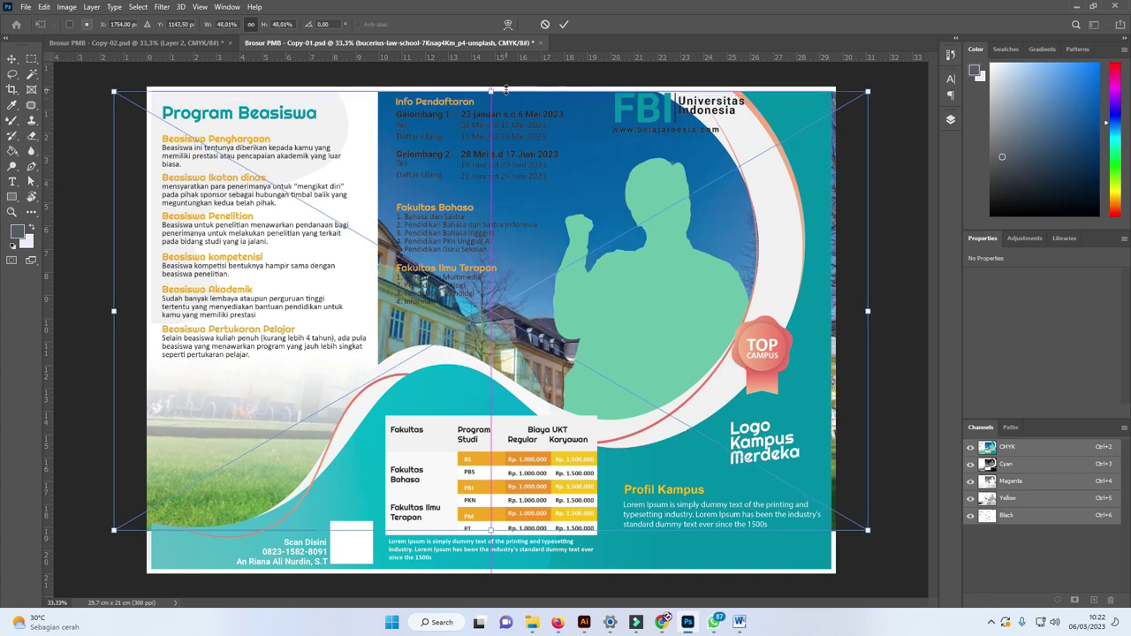
{"action": "left_click_drag", "start_coordinate": [571, 149], "coordinate": [544, 152]}
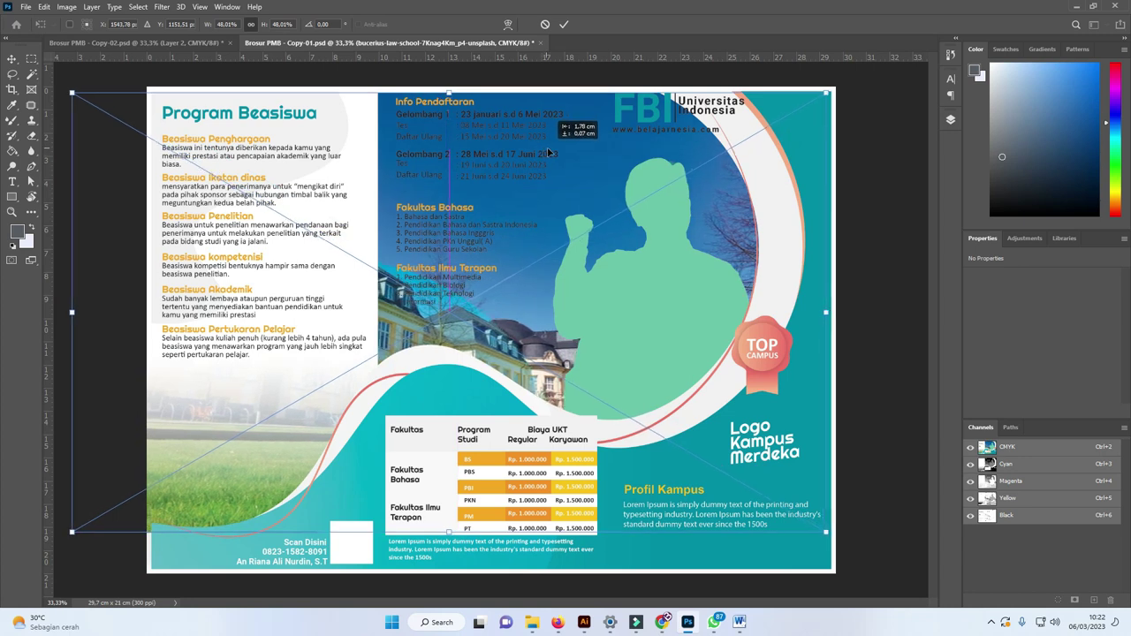
{"action": "left_click_drag", "start_coordinate": [545, 152], "coordinate": [551, 153]}
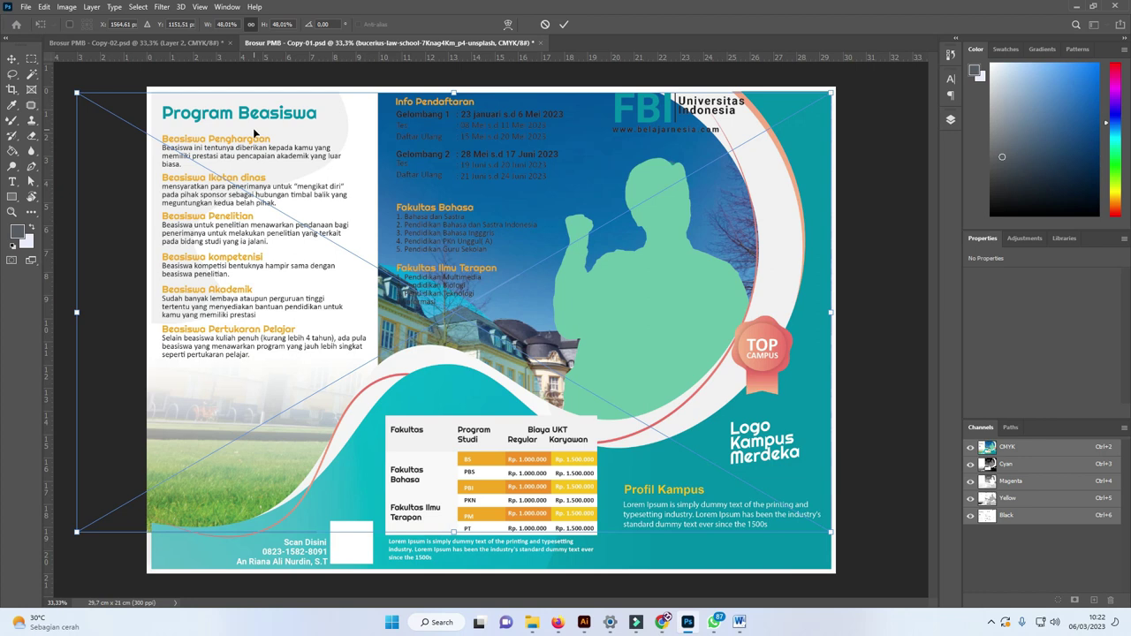
{"action": "key", "text": "Return"}
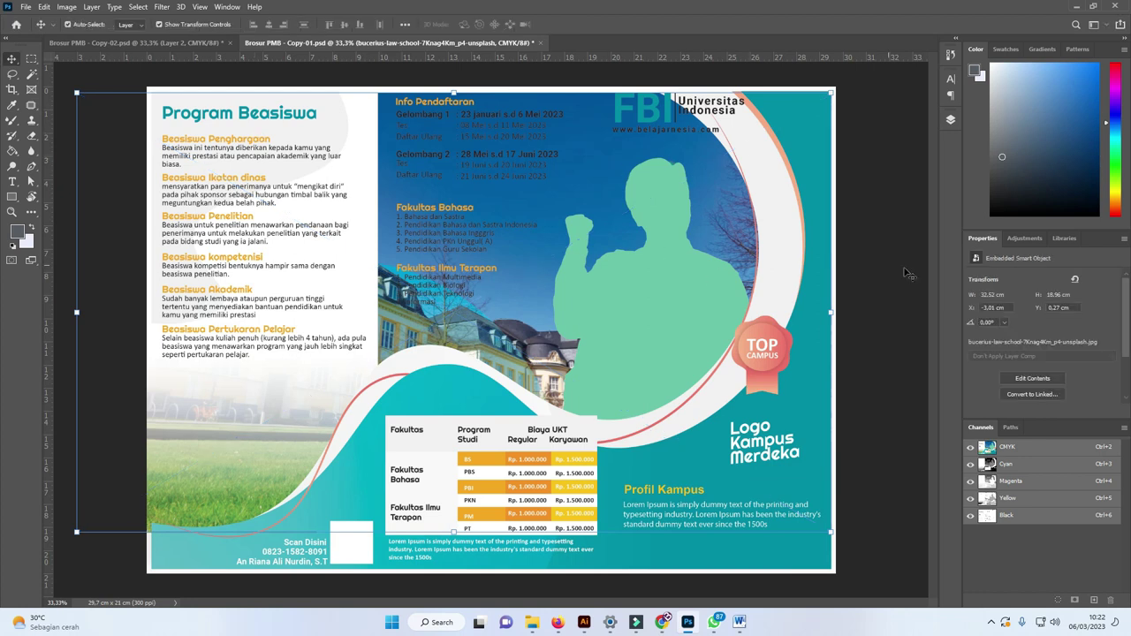
Rasterize the campus photo and erase the grass in its lower-left
{"action": "left_click", "coordinate": [952, 119]}
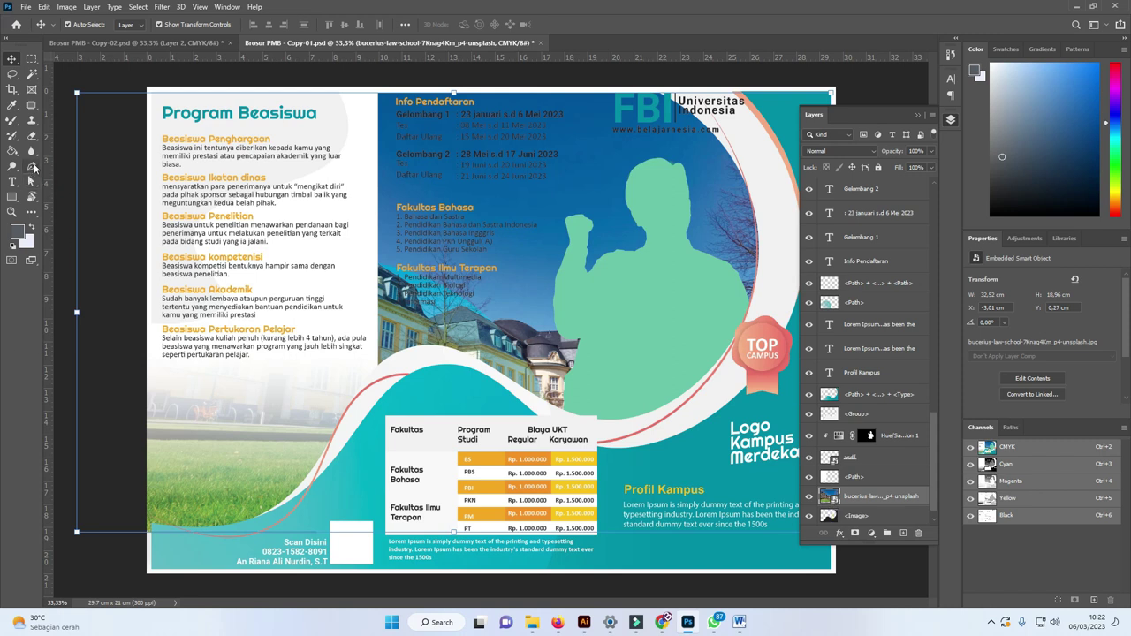
{"action": "left_click", "coordinate": [34, 139]}
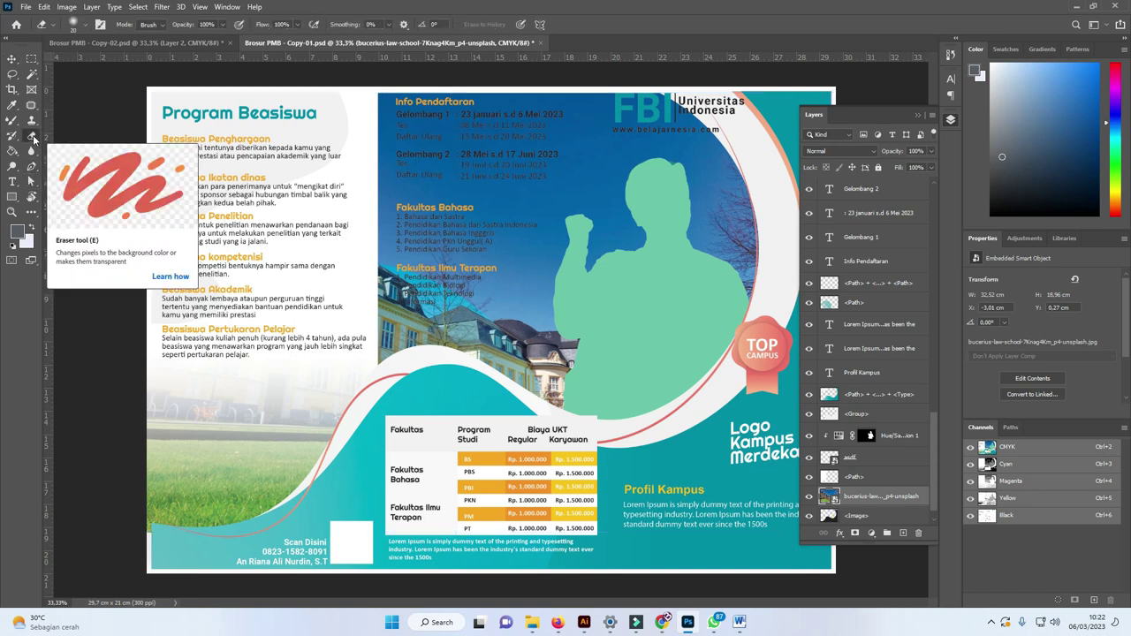
{"action": "right_click", "coordinate": [33, 138]}
{"action": "left_click", "coordinate": [523, 237]}
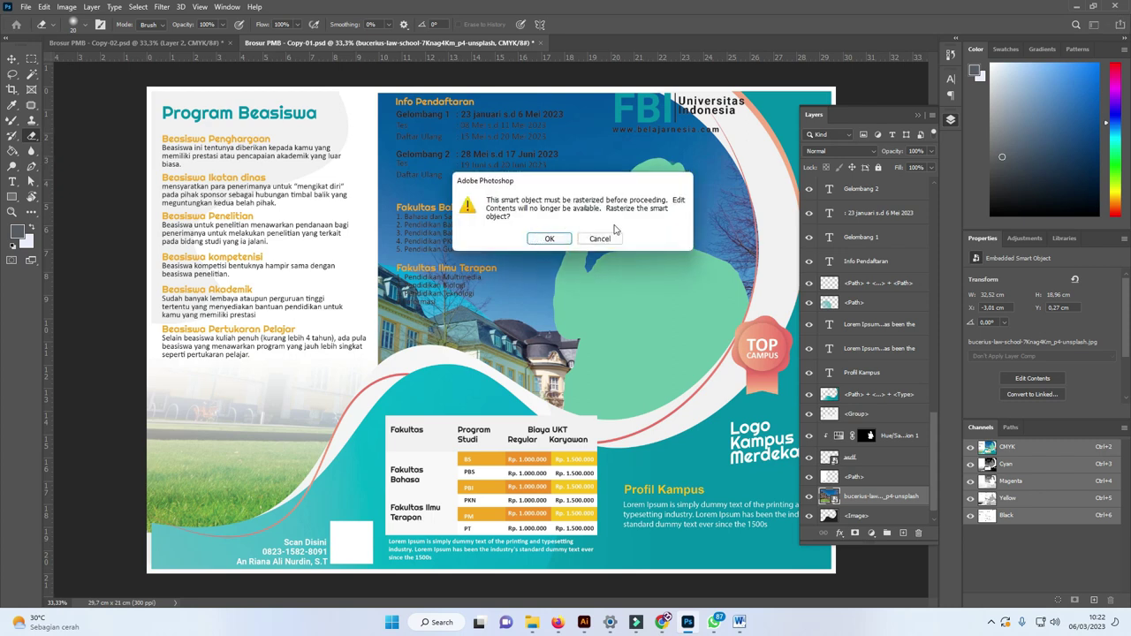
{"action": "left_click", "coordinate": [549, 238]}
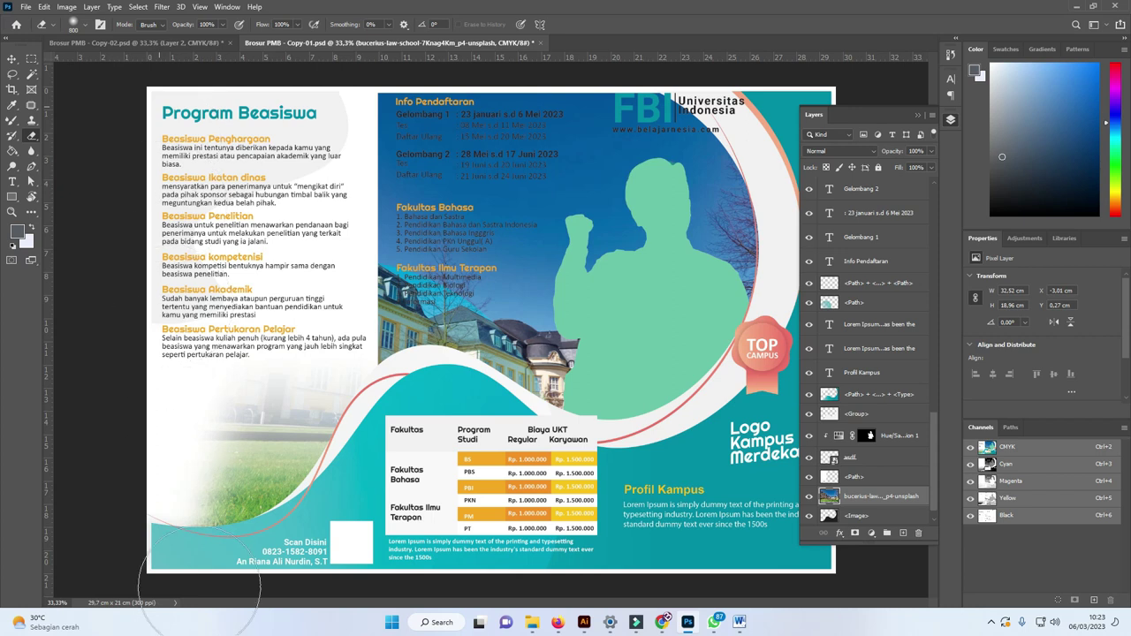
{"action": "mouse_move", "coordinate": [203, 415]}
{"action": "left_mouse_down"}
{"action": "mouse_move", "coordinate": [291, 511]}
{"action": "mouse_move", "coordinate": [221, 415]}
{"action": "left_mouse_up"}
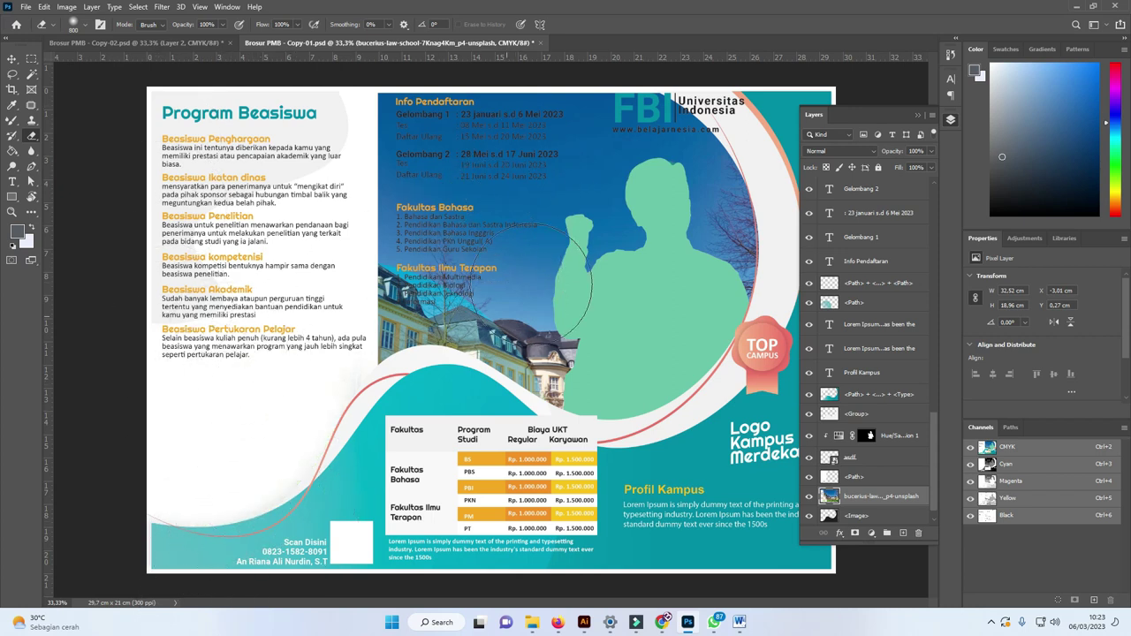
Set the campus photo layer to Multiply blend mode at 9% opacity
{"action": "left_click", "coordinate": [931, 151]}
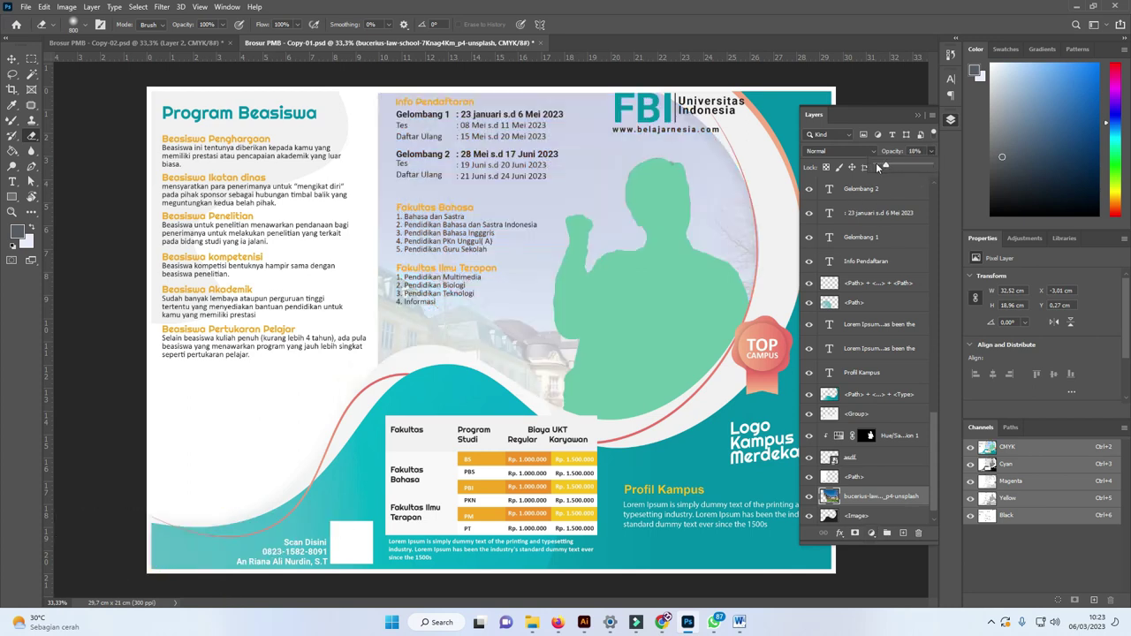
{"action": "left_click_drag", "start_coordinate": [876, 166], "coordinate": [887, 167]}
{"action": "left_click", "coordinate": [849, 152]}
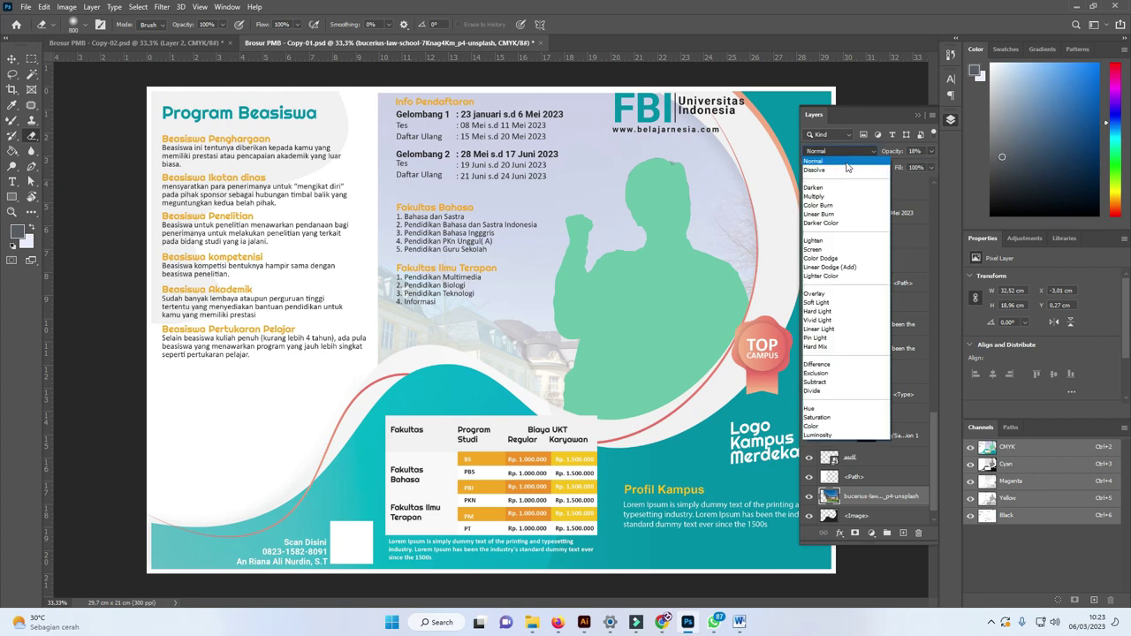
{"action": "left_click", "coordinate": [841, 198]}
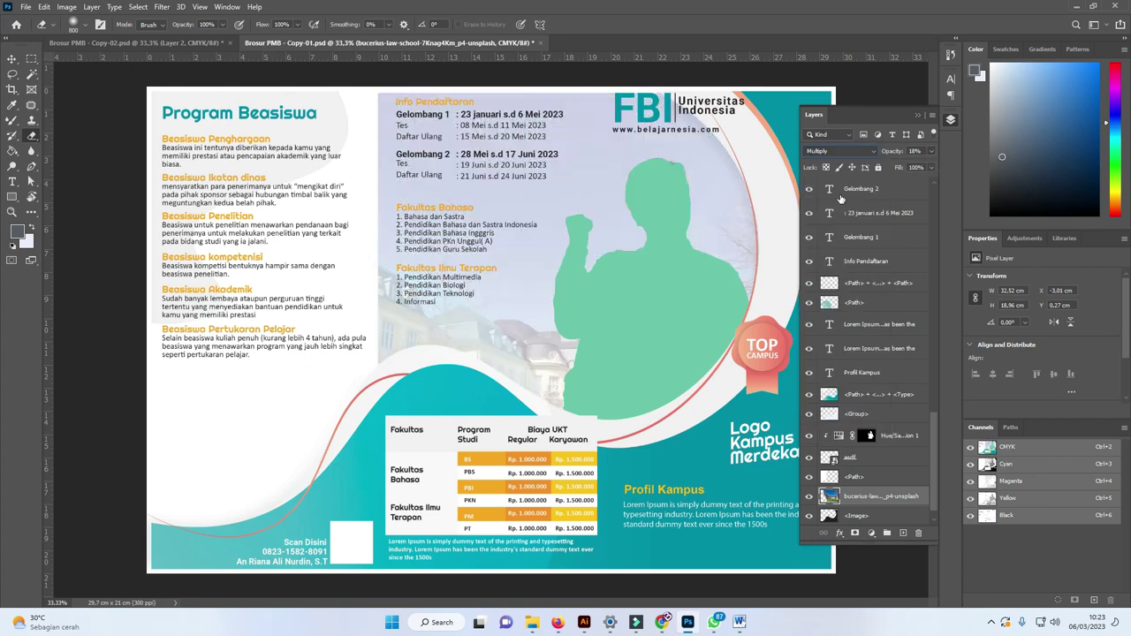
{"action": "left_click", "coordinate": [930, 151]}
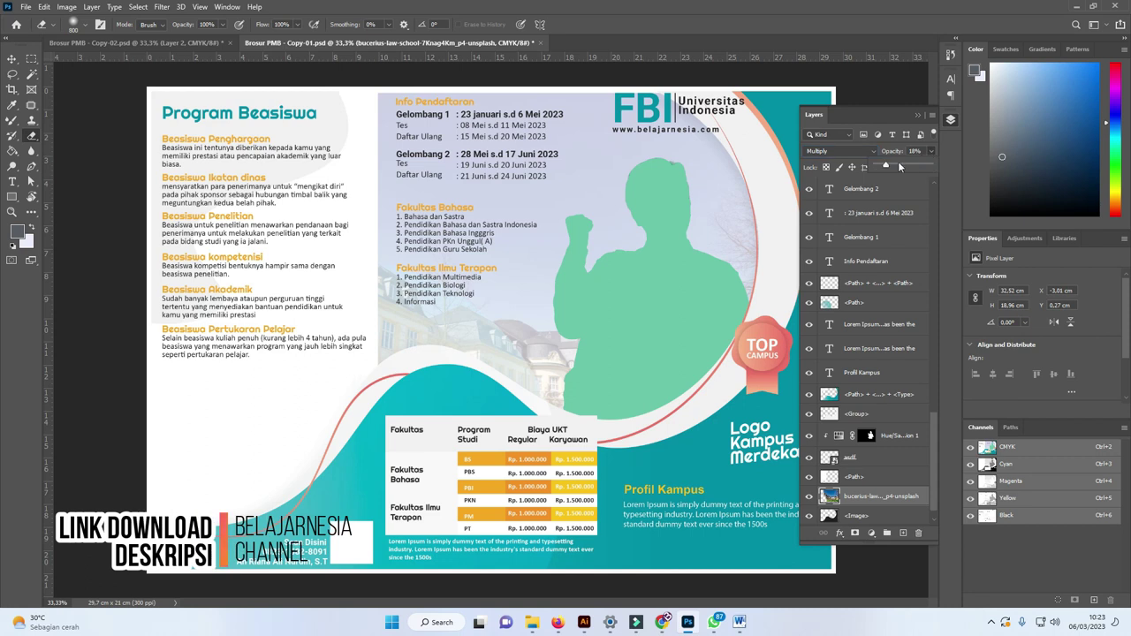
{"action": "left_click_drag", "start_coordinate": [883, 165], "coordinate": [880, 165]}
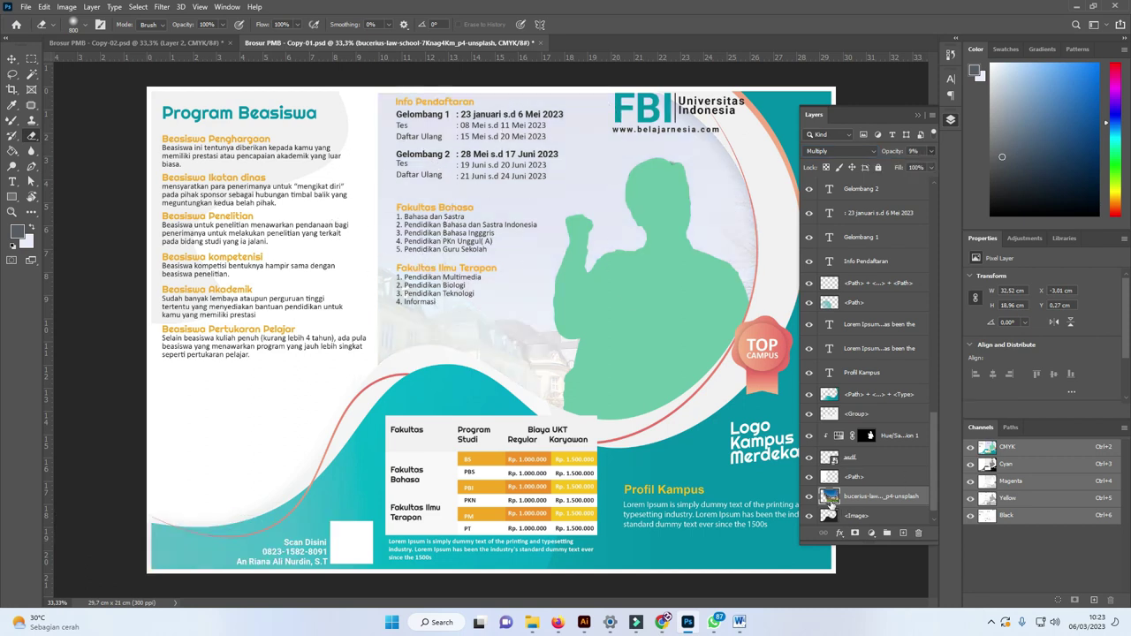
Enlarge the eraser brush to about 2874 px and select the lower <Path> layer
{"action": "right_click", "coordinate": [341, 246]}
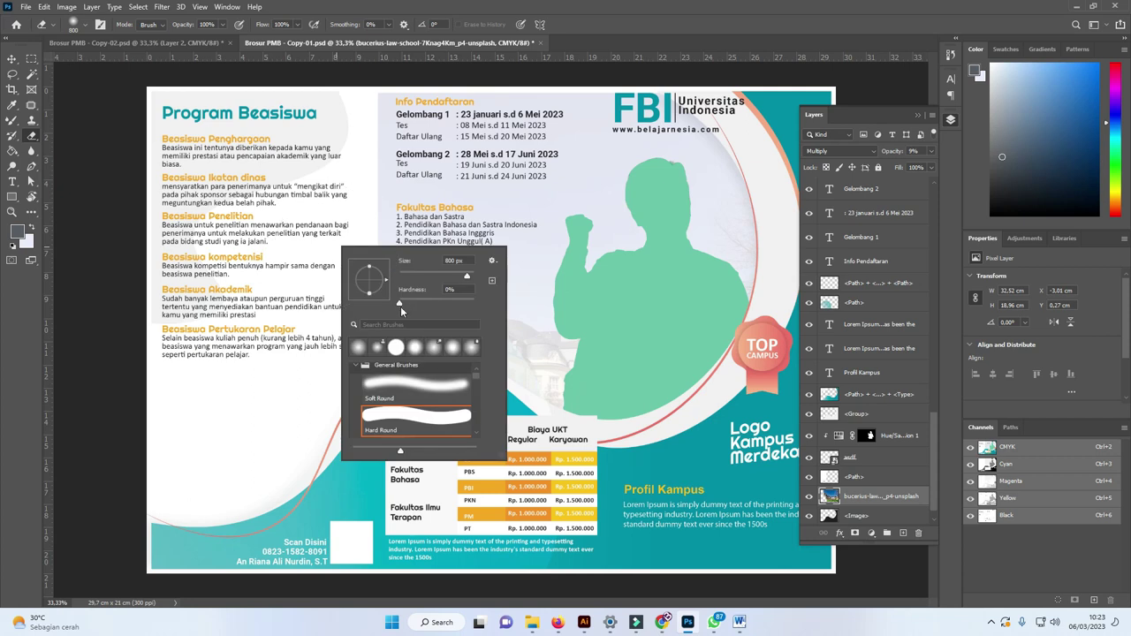
{"action": "left_click_drag", "start_coordinate": [468, 277], "coordinate": [484, 277]}
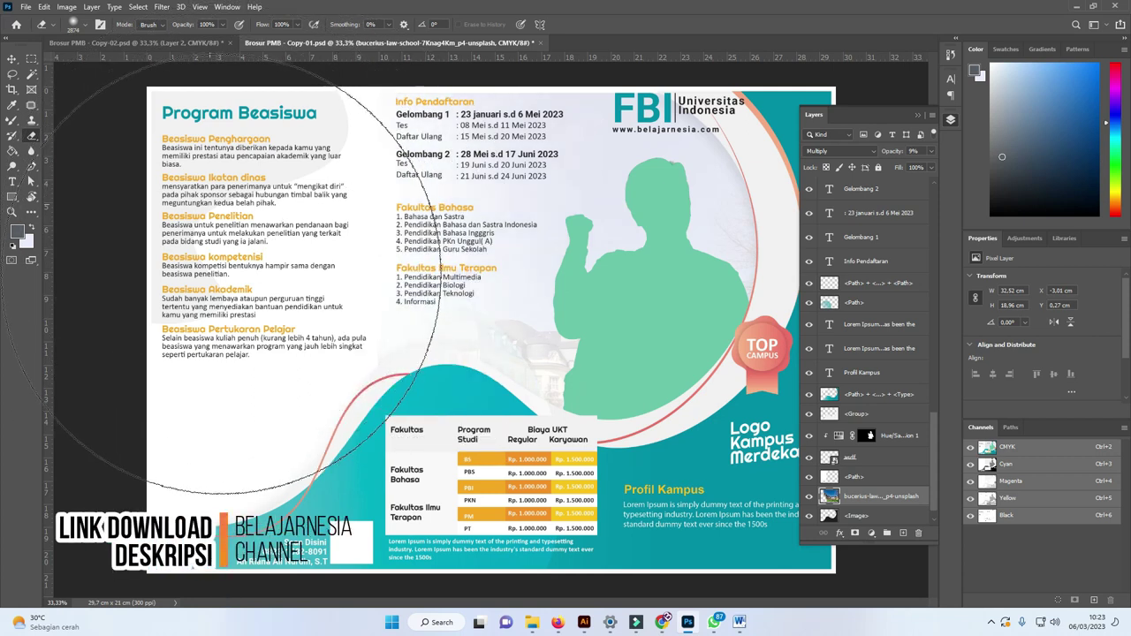
{"action": "left_click", "coordinate": [12, 58]}
{"action": "left_click", "coordinate": [294, 372]}
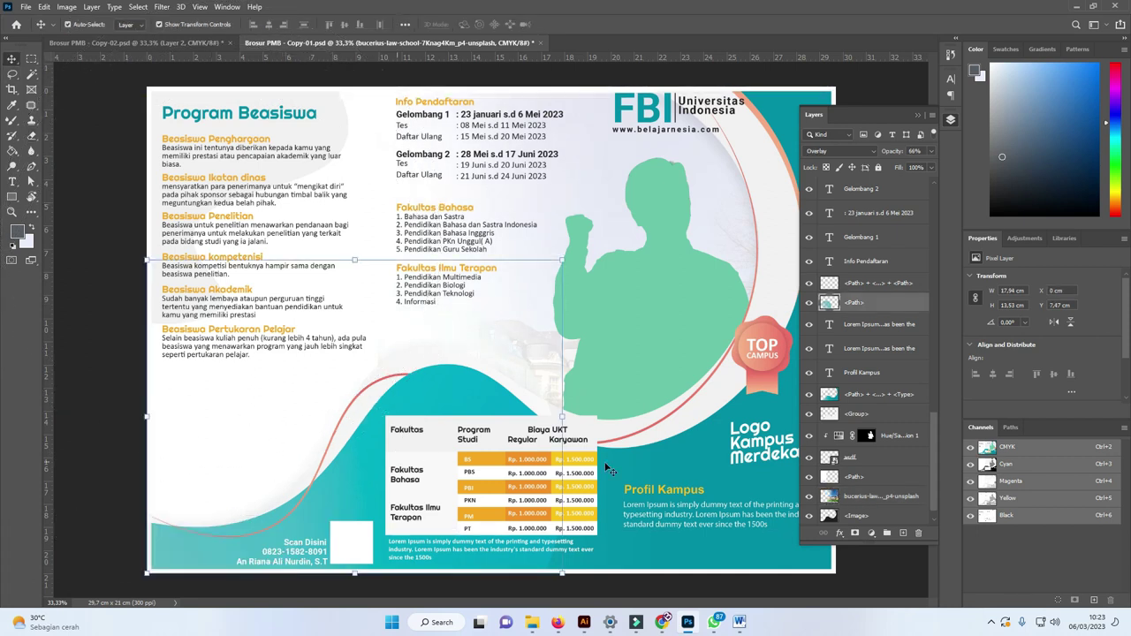
{"action": "scroll", "coordinate": [931, 509], "scroll_direction": "down", "scroll_amount": 1}
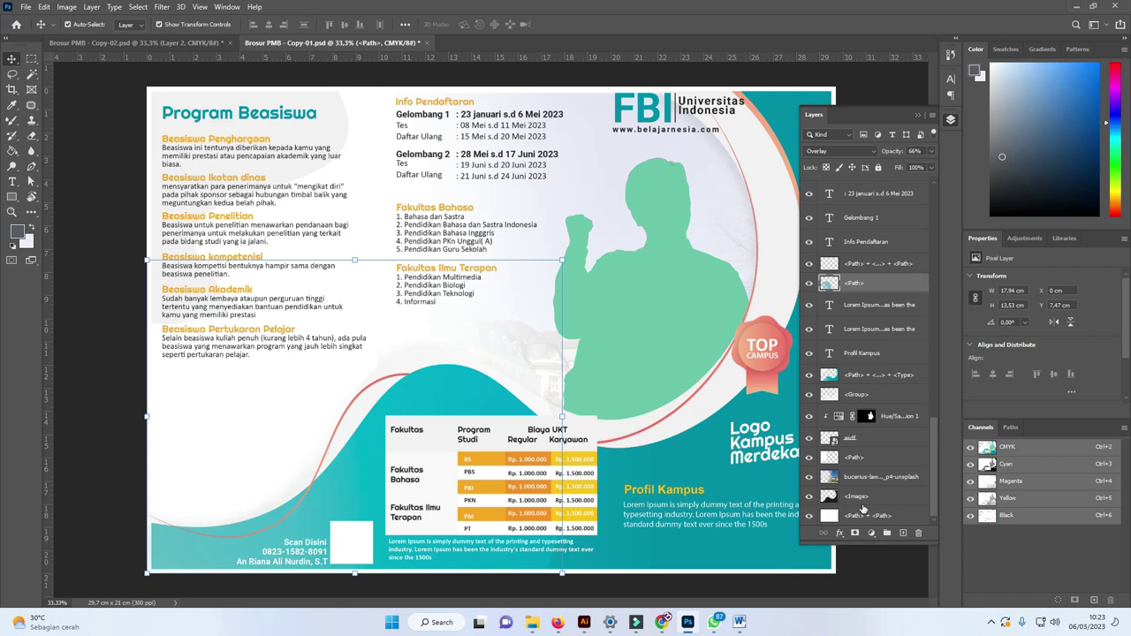
{"action": "left_click", "coordinate": [824, 464]}
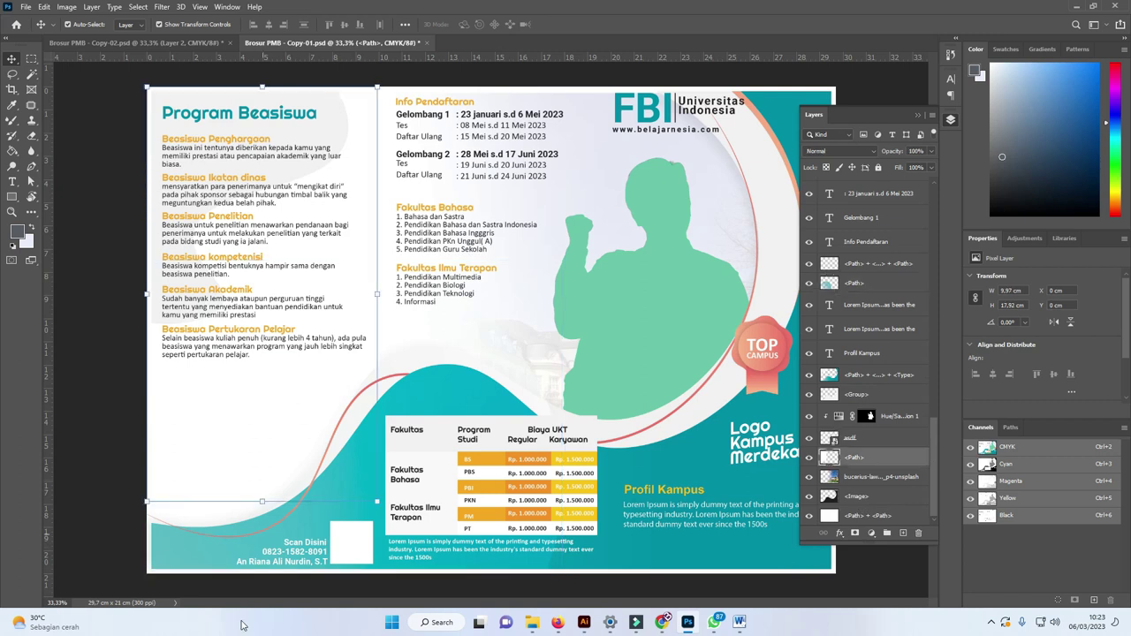
{"action": "mouse_move", "coordinate": [532, 622]}
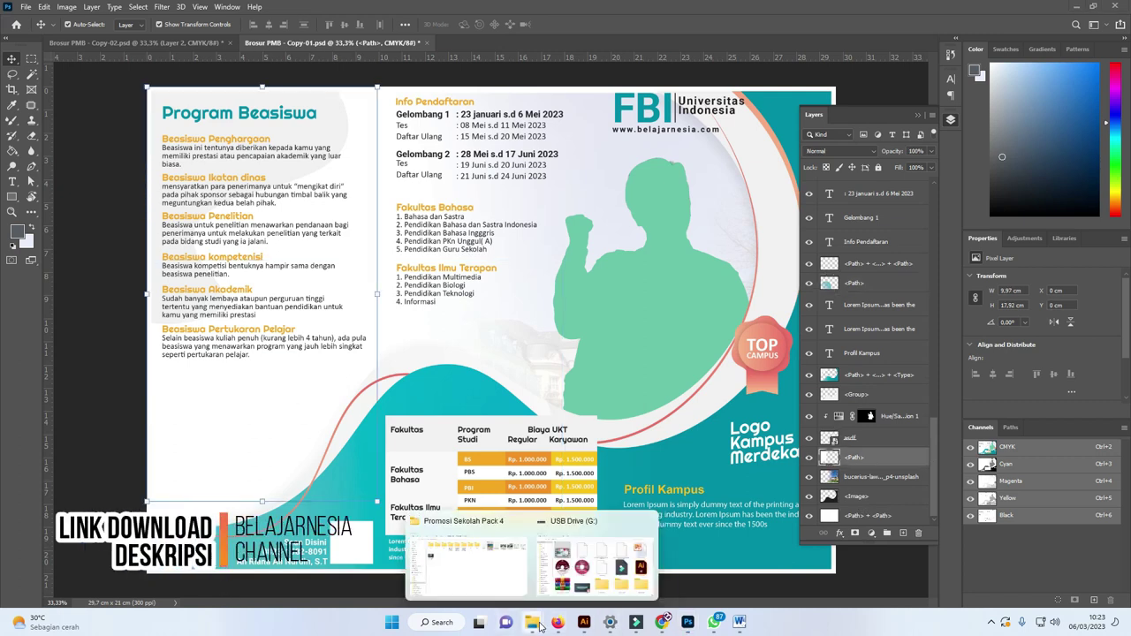
Drag the javier-trueba students photo from Promosi Sekolah Pack 4 onto the brochure
{"action": "left_click", "coordinate": [469, 566]}
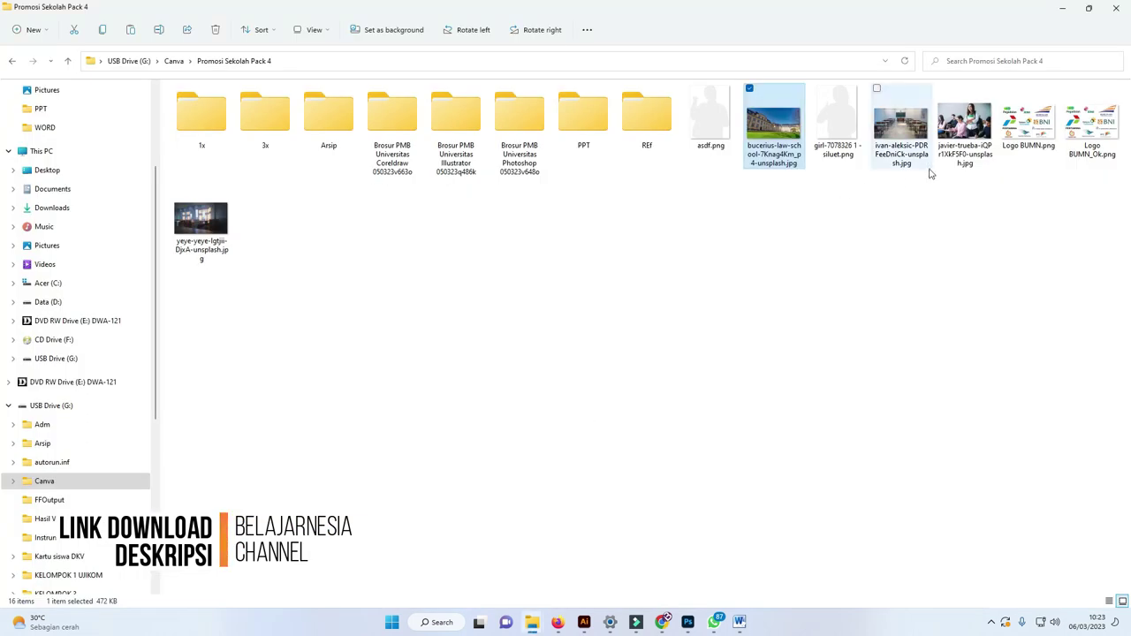
{"action": "left_click_drag", "start_coordinate": [965, 124], "coordinate": [970, 257]}
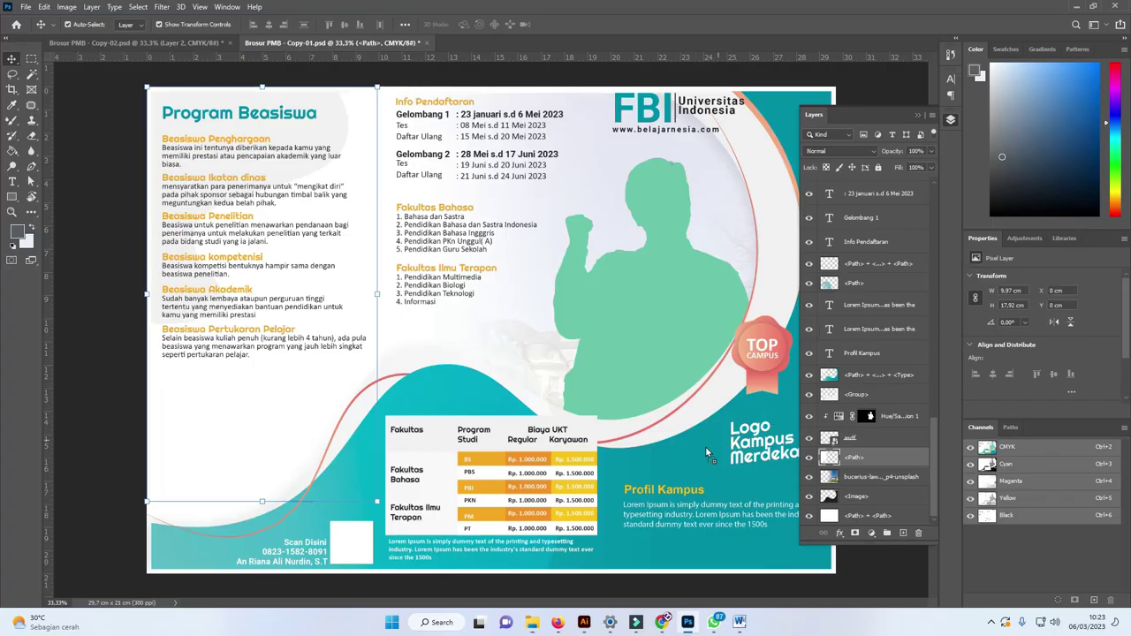
{"action": "left_click_drag", "start_coordinate": [705, 446], "coordinate": [704, 445]}
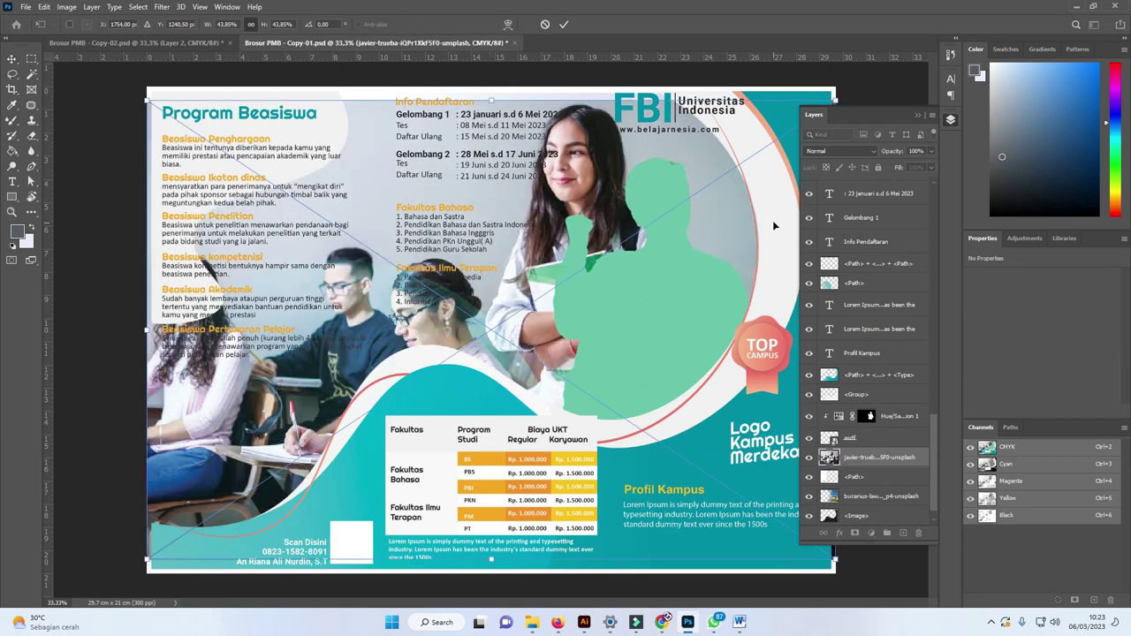
Shrink the students photo to about 10.19 × 6.79 cm in the bottom-left corner
{"action": "mouse_move", "coordinate": [835, 97]}
{"action": "left_mouse_down"}
{"action": "mouse_move", "coordinate": [302, 431]}
{"action": "mouse_move", "coordinate": [366, 385]}
{"action": "mouse_move", "coordinate": [382, 402]}
{"action": "left_mouse_up"}
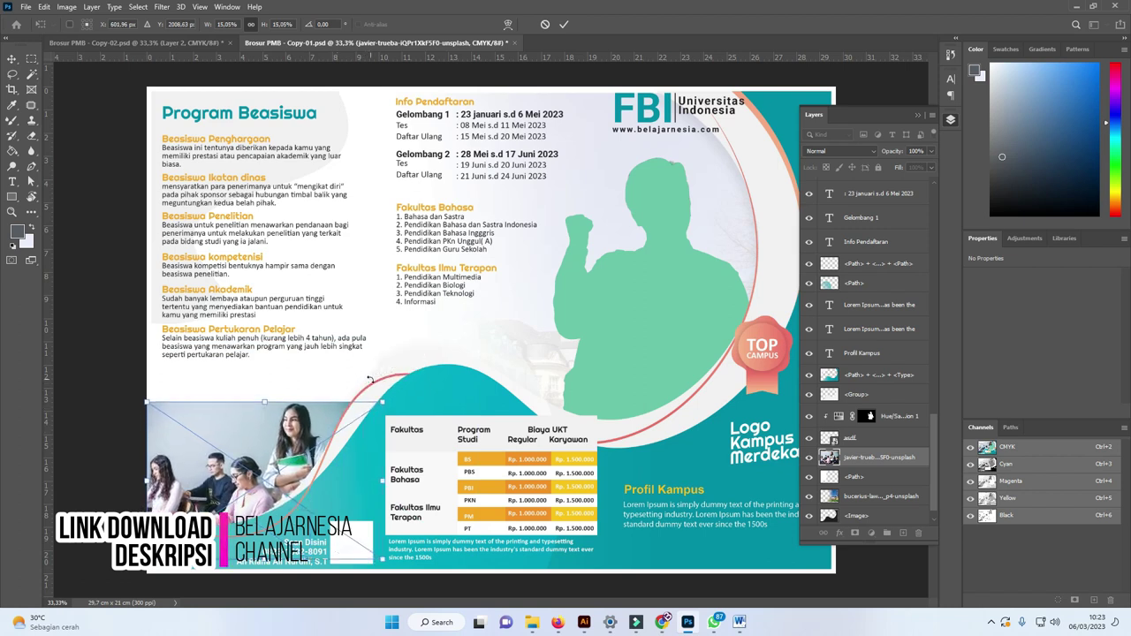
{"action": "left_click_drag", "start_coordinate": [298, 425], "coordinate": [302, 423]}
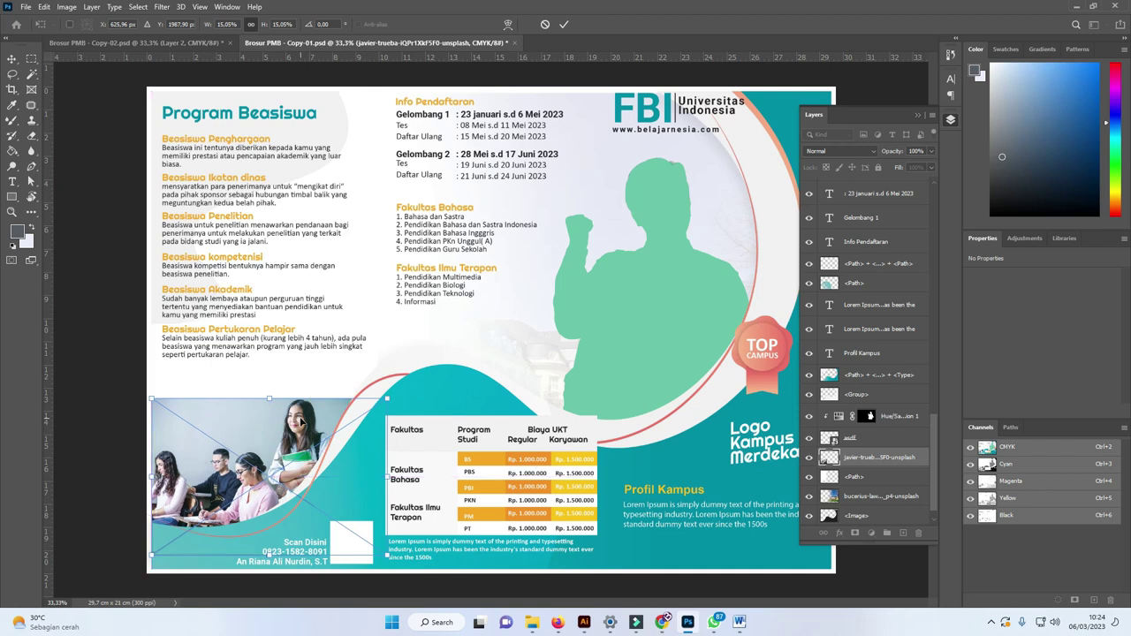
{"action": "key", "text": "Return"}
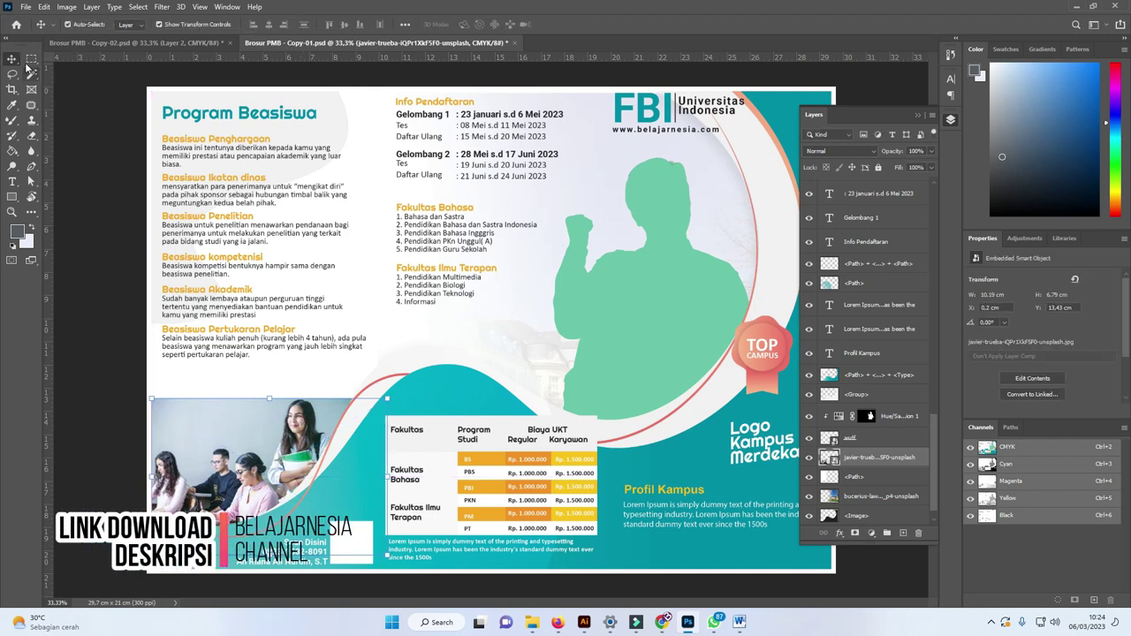
Move the javier-trueba layer beneath the bucerius campus photo layer
{"action": "left_click", "coordinate": [64, 128]}
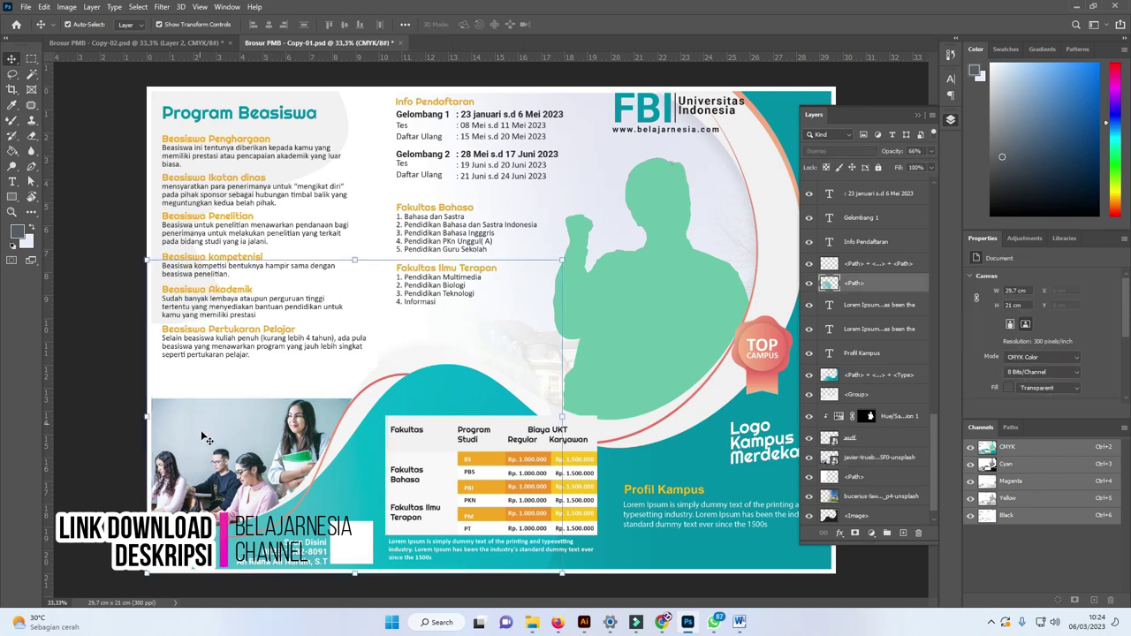
{"action": "left_click", "coordinate": [893, 477]}
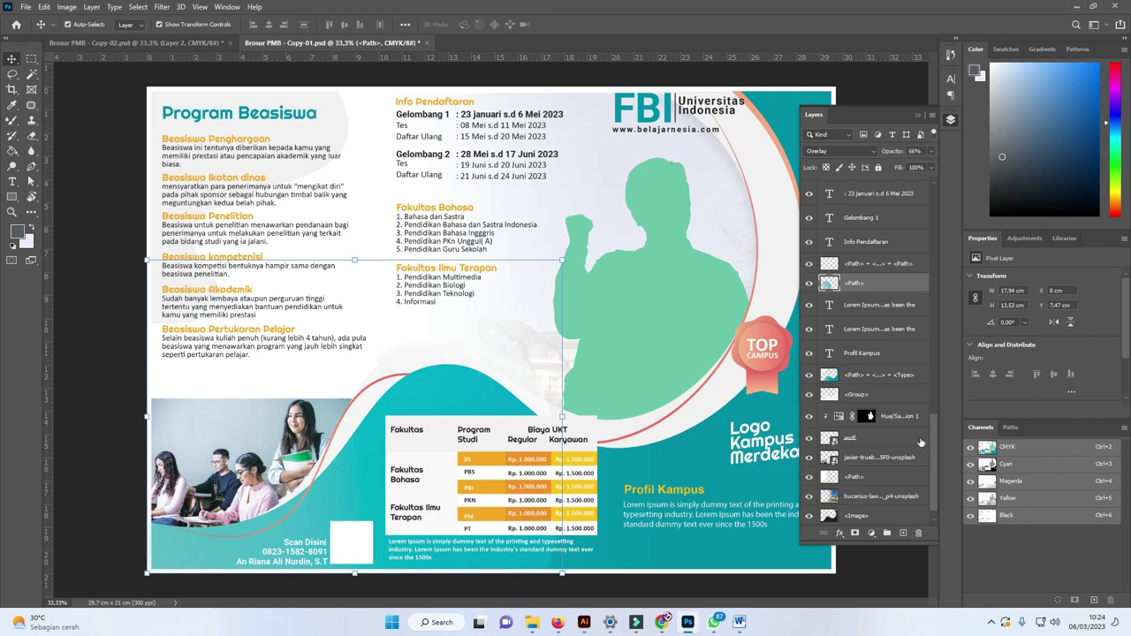
{"action": "left_click_drag", "start_coordinate": [933, 466], "coordinate": [943, 236]}
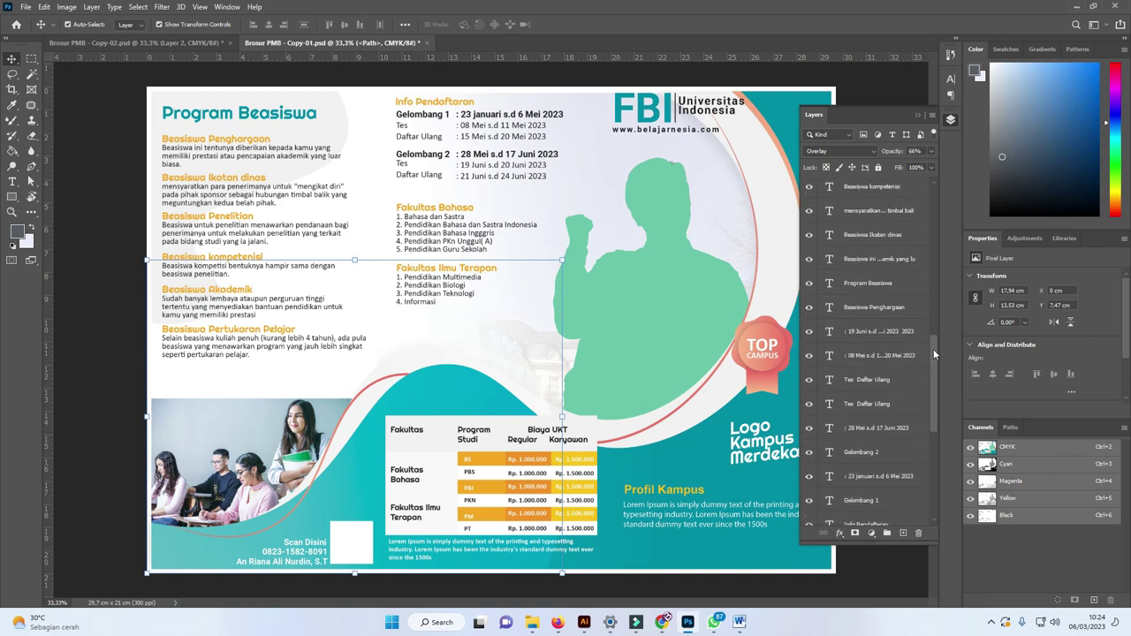
{"action": "left_click_drag", "start_coordinate": [933, 265], "coordinate": [912, 514]}
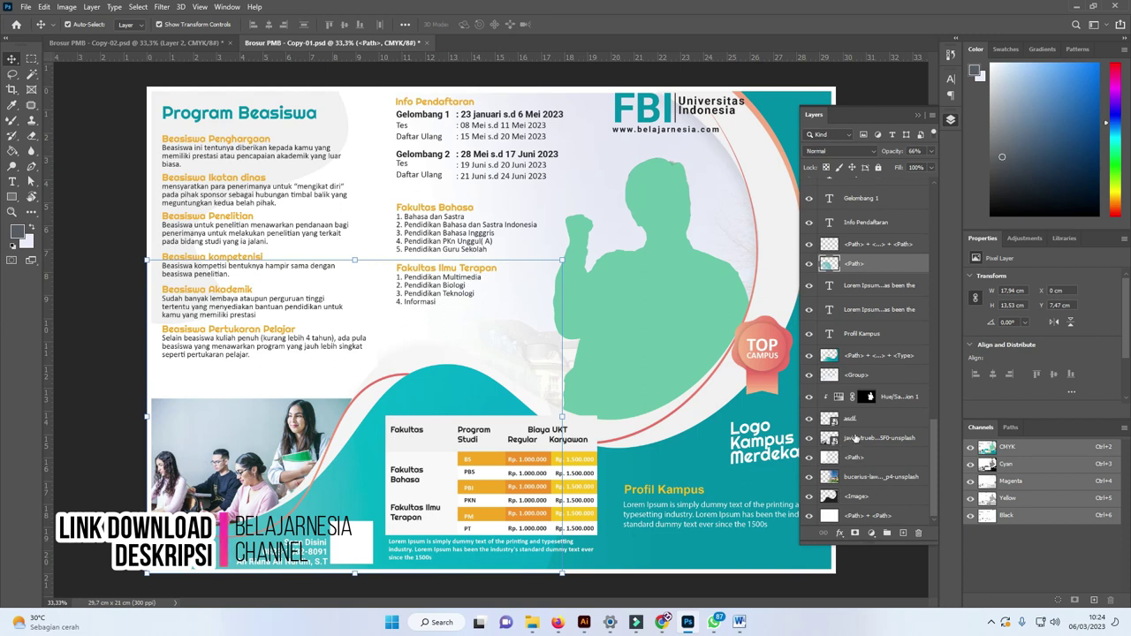
{"action": "left_click", "coordinate": [876, 440]}
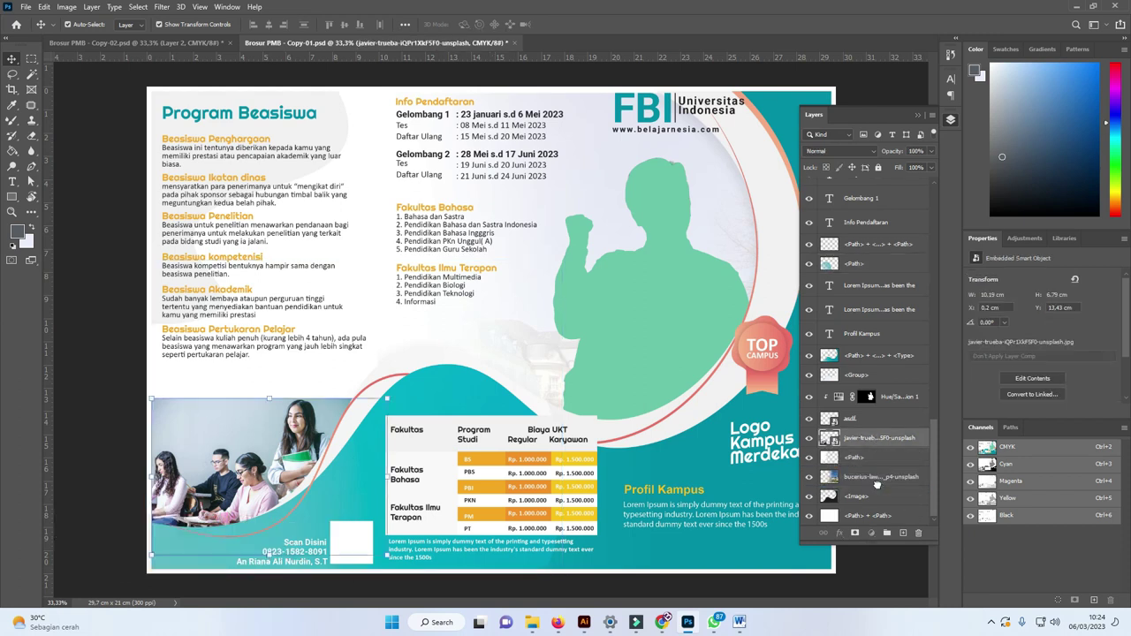
{"action": "left_click_drag", "start_coordinate": [875, 439], "coordinate": [877, 489]}
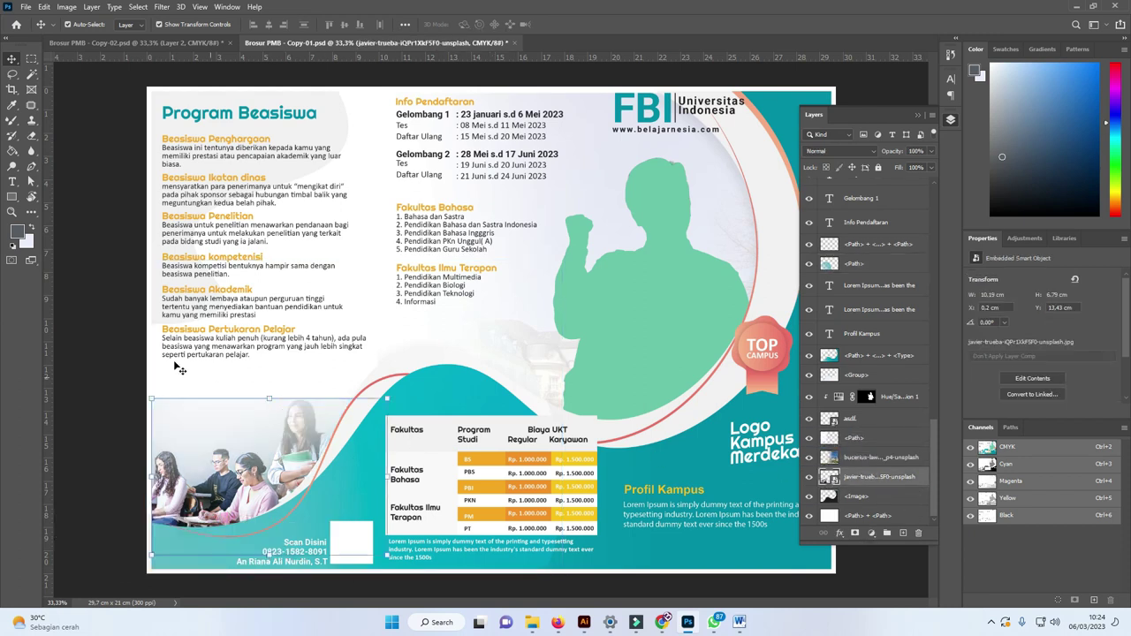
{"action": "left_click", "coordinate": [380, 389]}
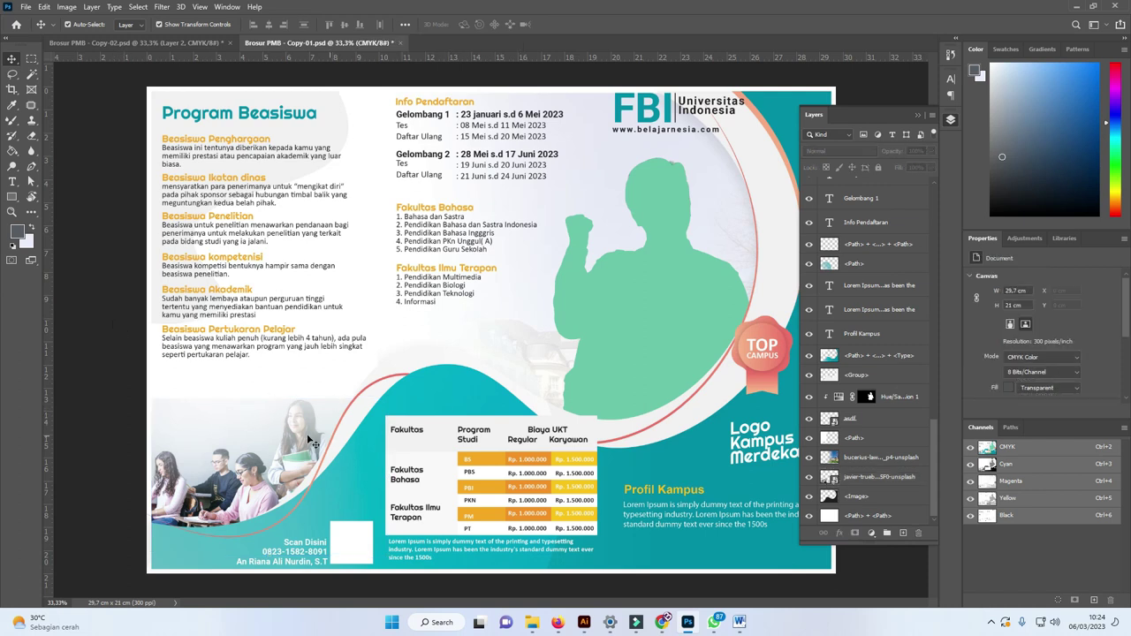
{"action": "left_click", "coordinate": [899, 483]}
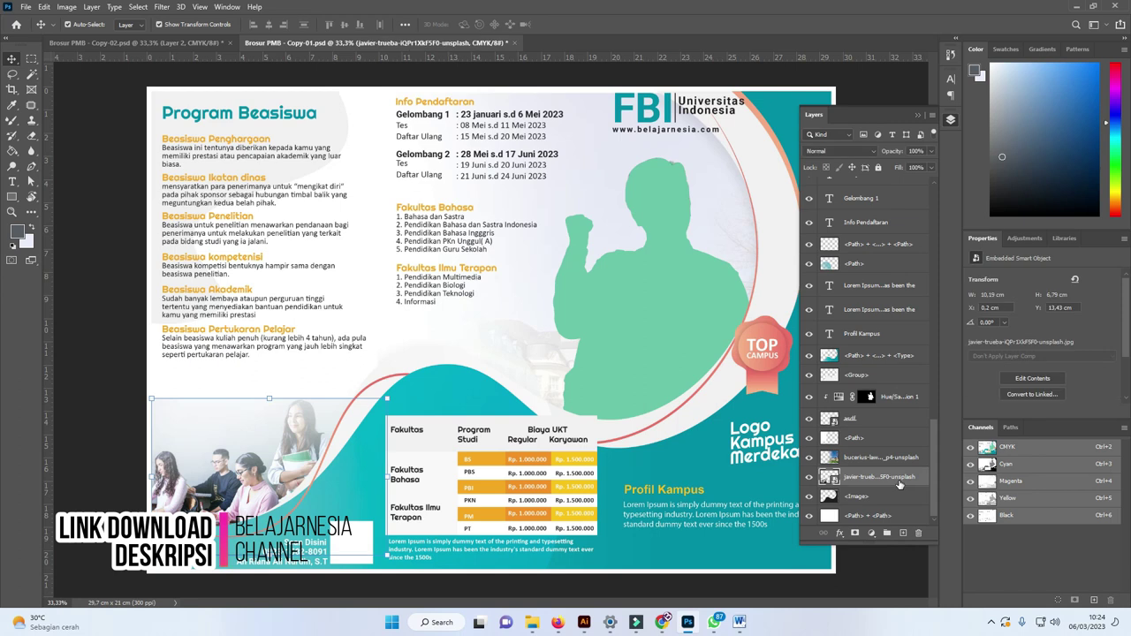
Rasterize the javier-trueba students photo and softly erase its top edge with a smaller eraser brush
{"action": "left_click", "coordinate": [31, 135]}
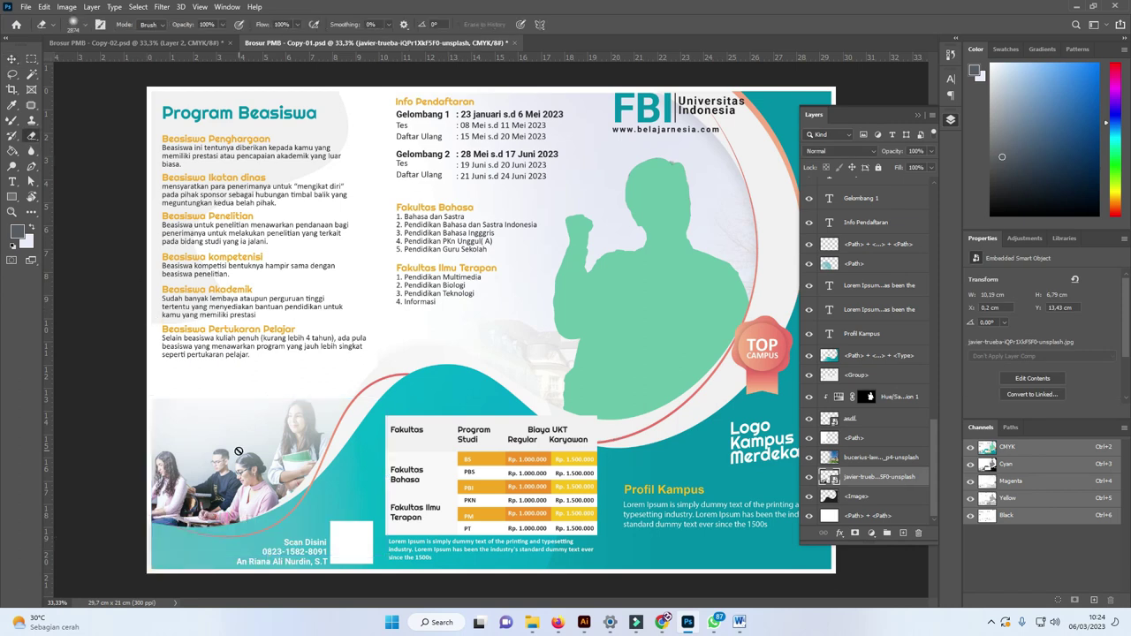
{"action": "left_click", "coordinate": [237, 452]}
{"action": "left_click", "coordinate": [550, 239]}
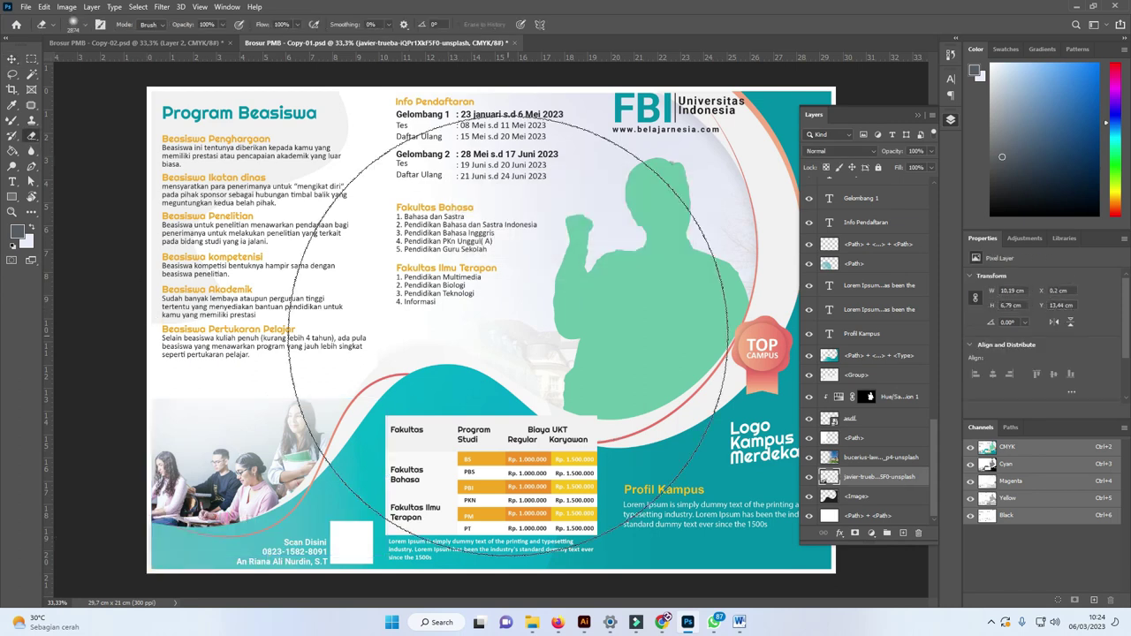
{"action": "left_click_drag", "start_coordinate": [376, 261], "coordinate": [322, 240]}
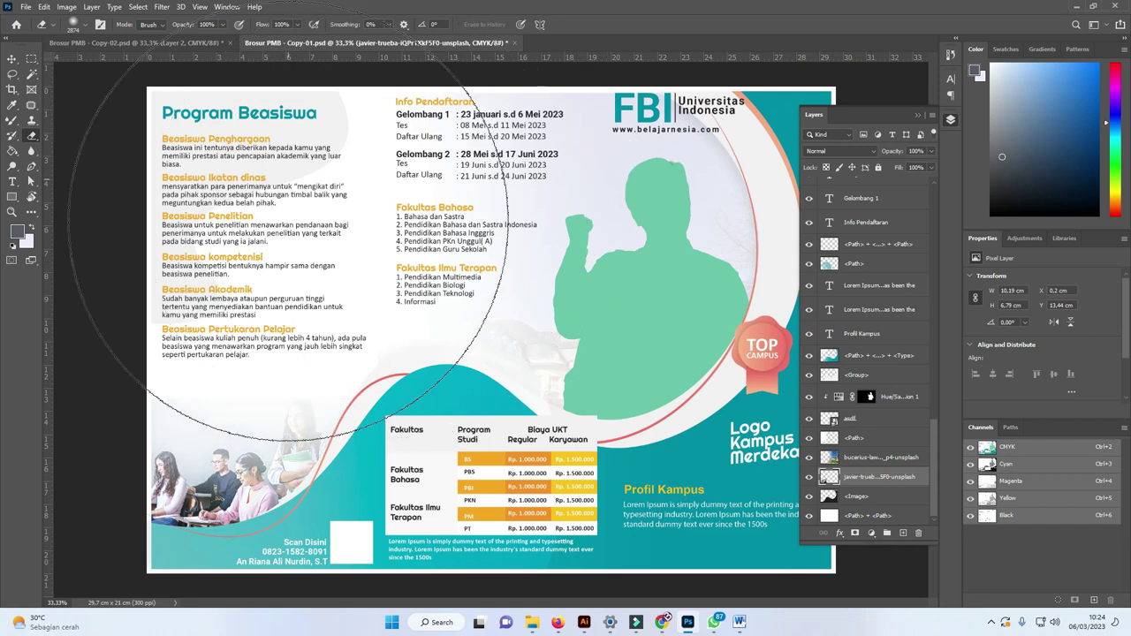
{"action": "key", "text": "bracketleft"}
{"action": "key", "text": "bracketleft"}
{"action": "key", "text": "bracketleft"}
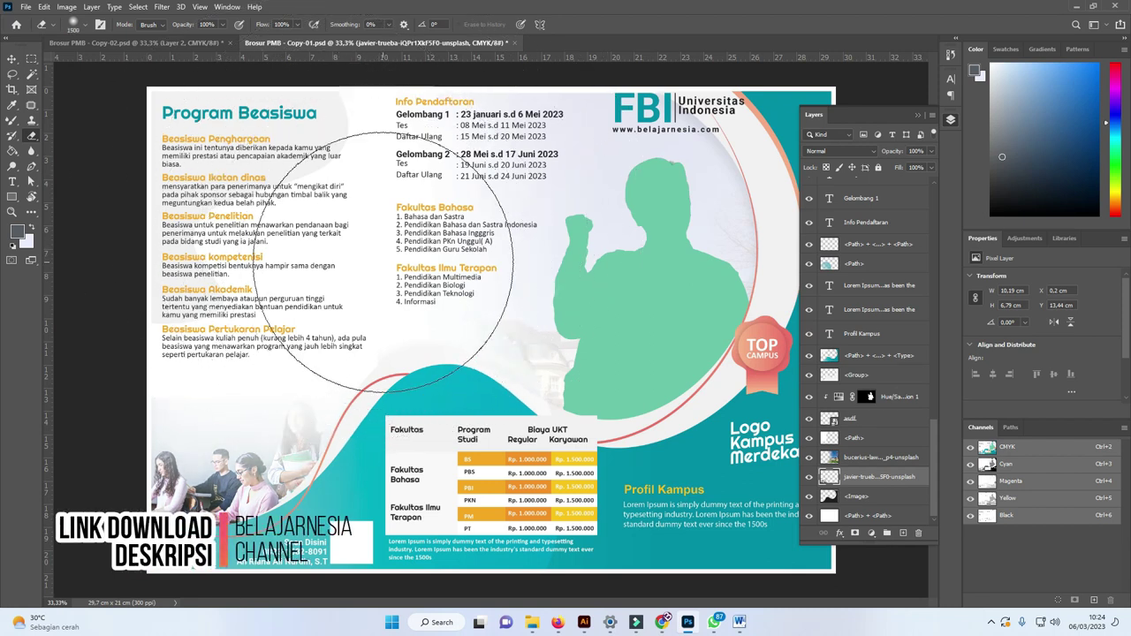
{"action": "key", "text": "bracketleft"}
{"action": "key", "text": "bracketleft"}
{"action": "key", "text": "bracketleft"}
{"action": "key", "text": "bracketleft"}
{"action": "key", "text": "bracketleft"}
{"action": "key", "text": "bracketleft"}
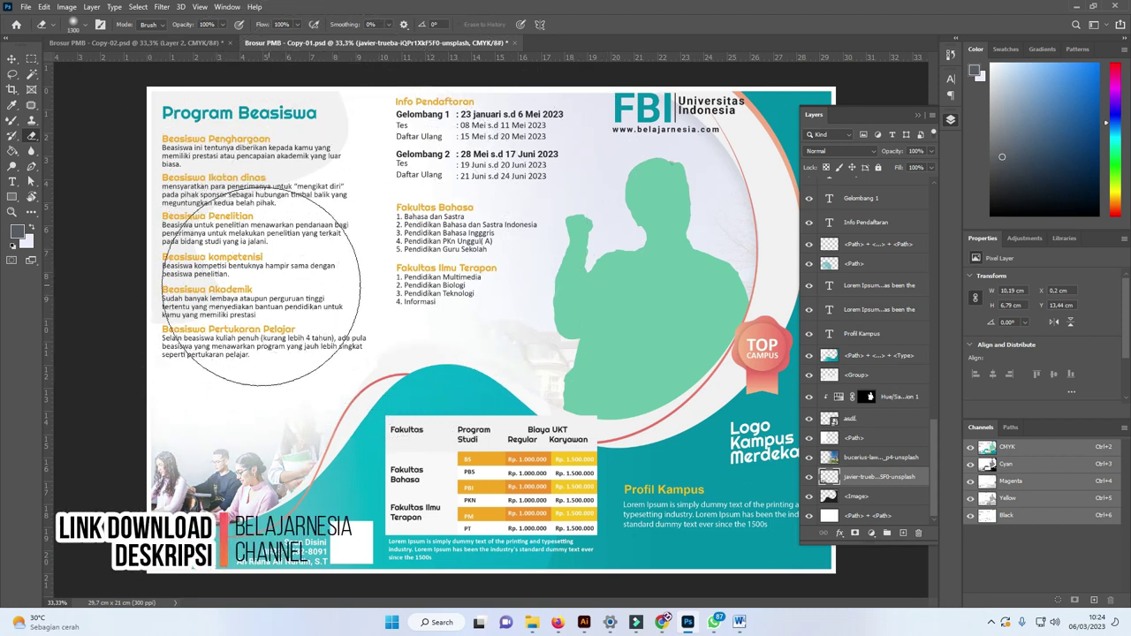
{"action": "key", "text": "bracketleft"}
{"action": "key", "text": "bracketleft"}
{"action": "key", "text": "bracketleft"}
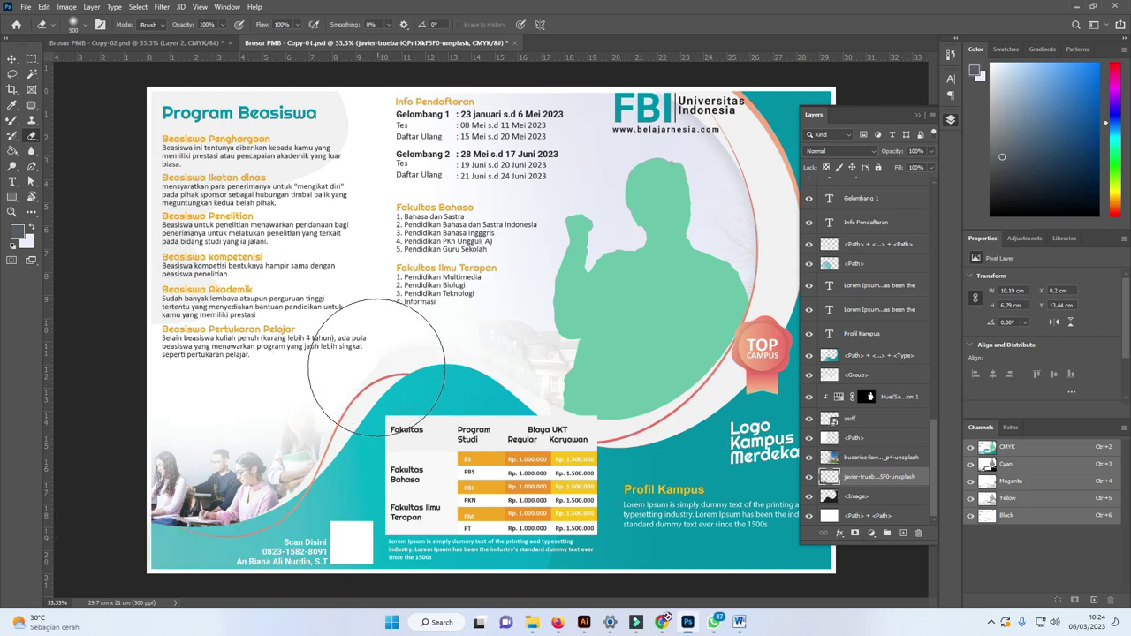
{"action": "left_click", "coordinate": [12, 59]}
Bring up the Brosur PMB - Copy-02 inside page with its Fasilitas and Mitra Kampus sections
{"action": "left_click", "coordinate": [242, 476]}
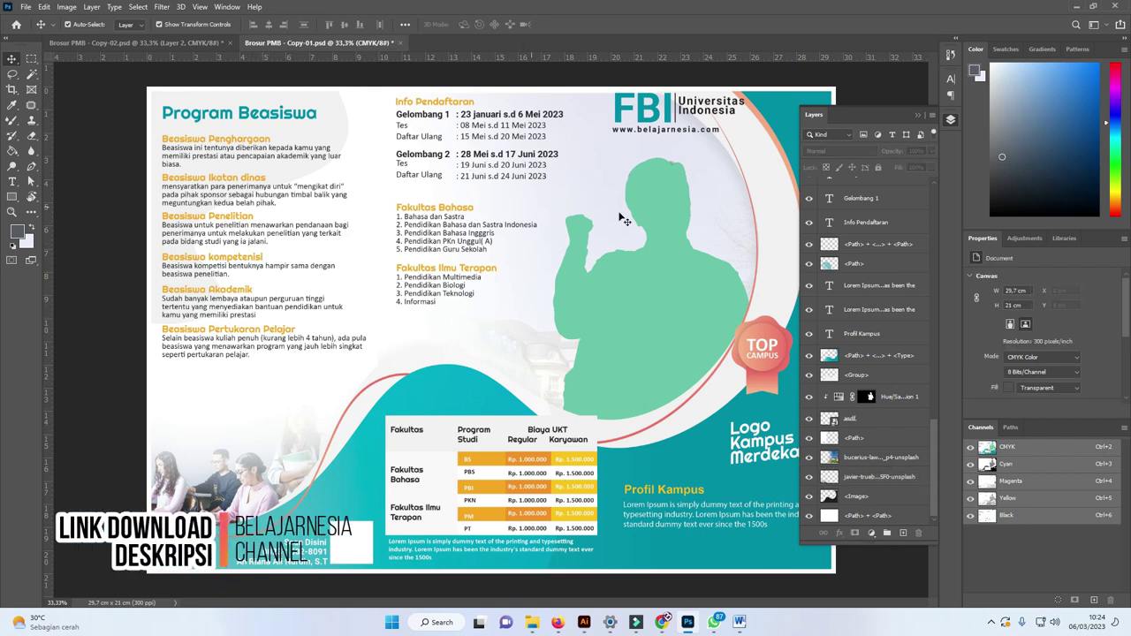
{"action": "left_click", "coordinate": [917, 114]}
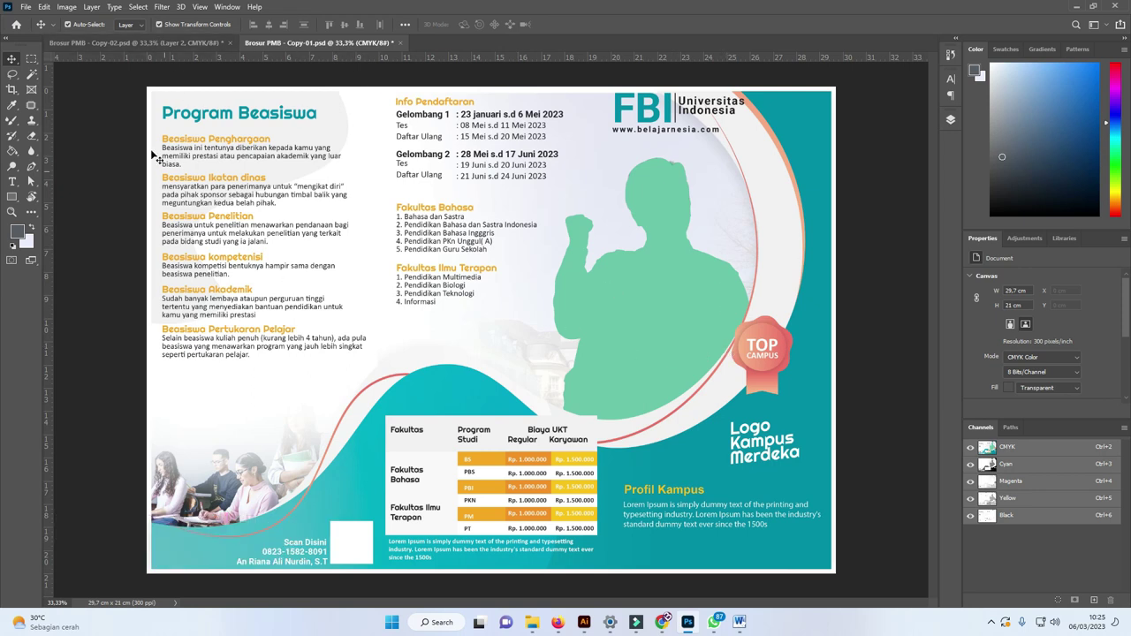
{"action": "left_click", "coordinate": [124, 43]}
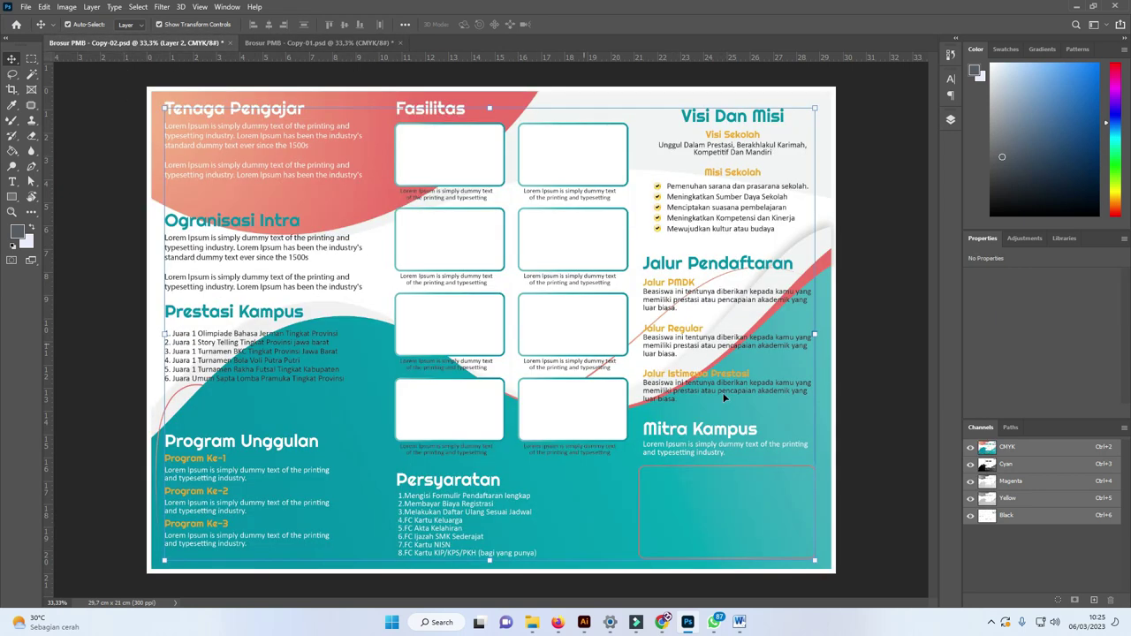
{"action": "left_click", "coordinate": [881, 218]}
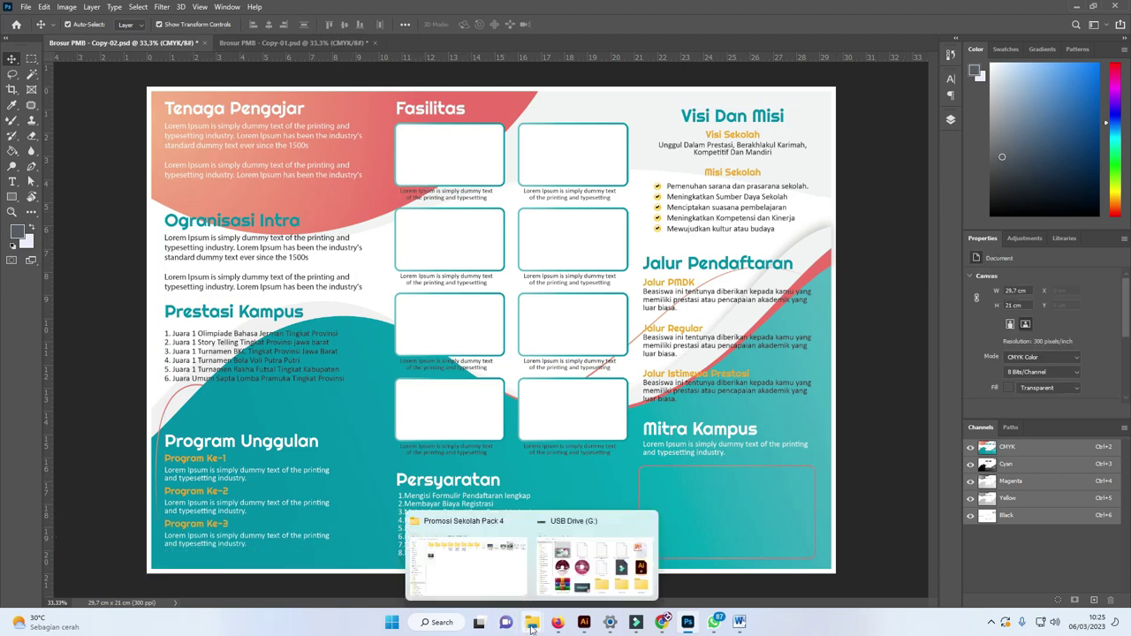
Drag the javier-trueba photo from the Promosi Sekolah Pack 4 folder toward the Photoshop window
{"action": "mouse_move", "coordinate": [531, 622]}
{"action": "left_click", "coordinate": [594, 556]}
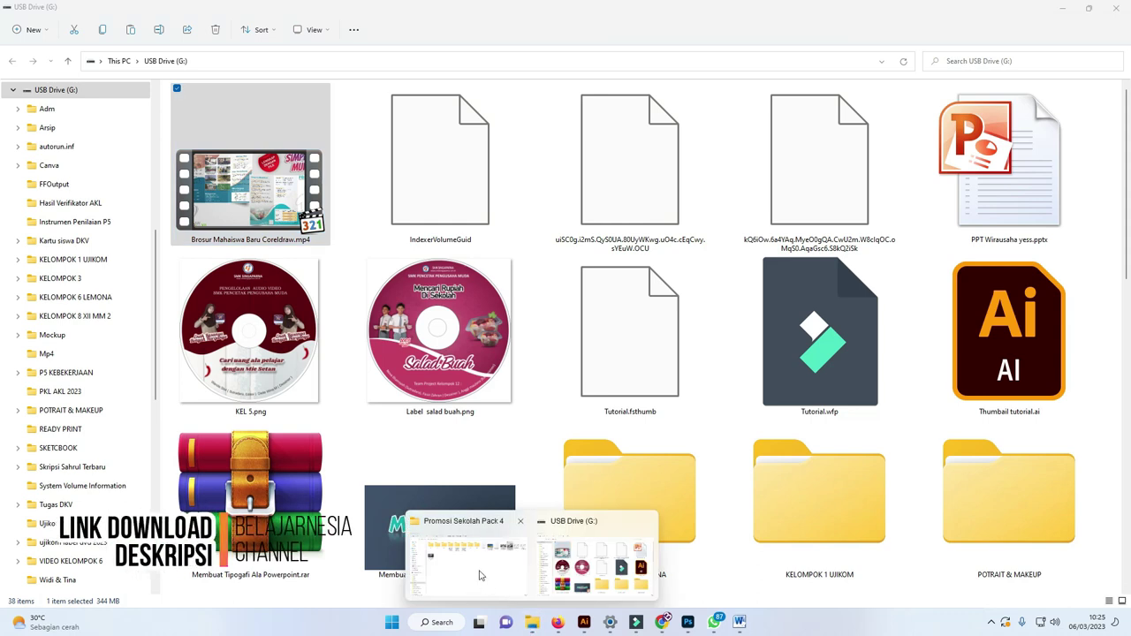
{"action": "left_click", "coordinate": [480, 575]}
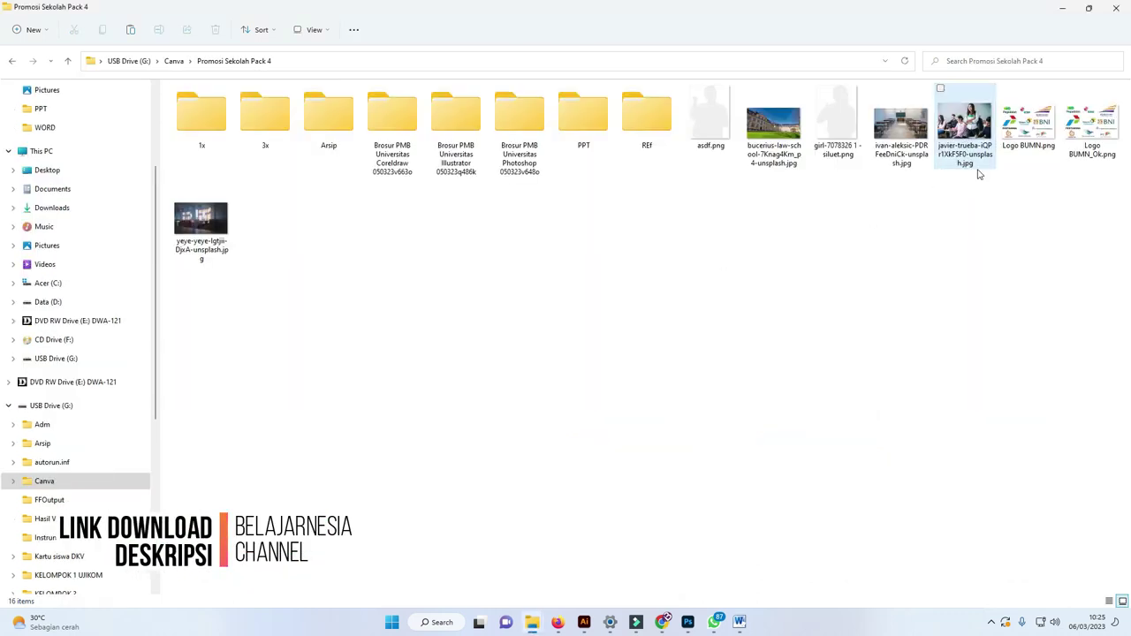
{"action": "mouse_move", "coordinate": [978, 174]}
{"action": "left_mouse_down"}
{"action": "mouse_move", "coordinate": [313, 243]}
{"action": "mouse_move", "coordinate": [477, 264]}
{"action": "left_mouse_up"}
{"action": "key", "text": "alt+Tab"}
{"action": "key", "text": "alt+Tab"}
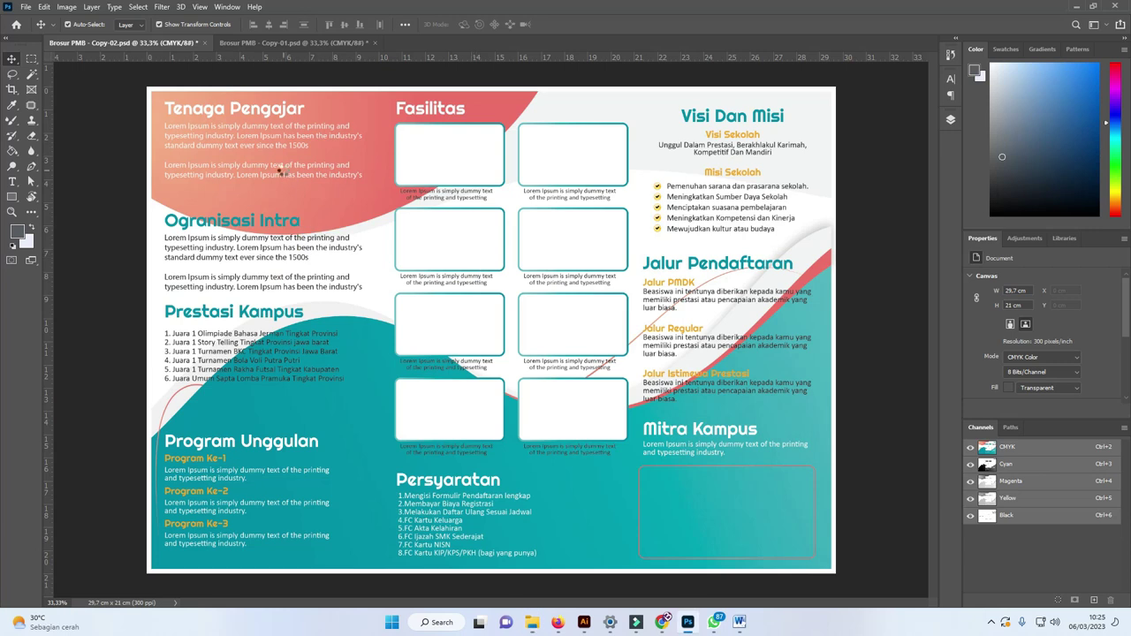
Drop the javier-trueba photo and scale it to about 24.49% over the brochure's upper-left corner
{"action": "left_click_drag", "start_coordinate": [281, 172], "coordinate": [293, 174]}
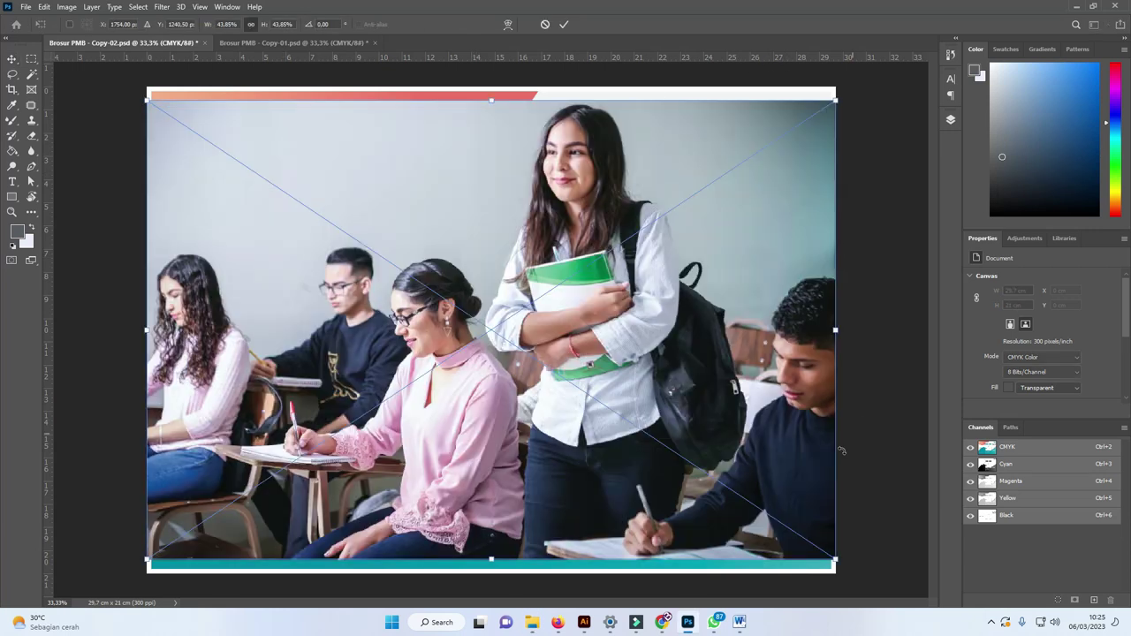
{"action": "mouse_move", "coordinate": [835, 559]}
{"action": "left_mouse_down"}
{"action": "mouse_move", "coordinate": [653, 437]}
{"action": "mouse_move", "coordinate": [415, 221]}
{"action": "left_mouse_up"}
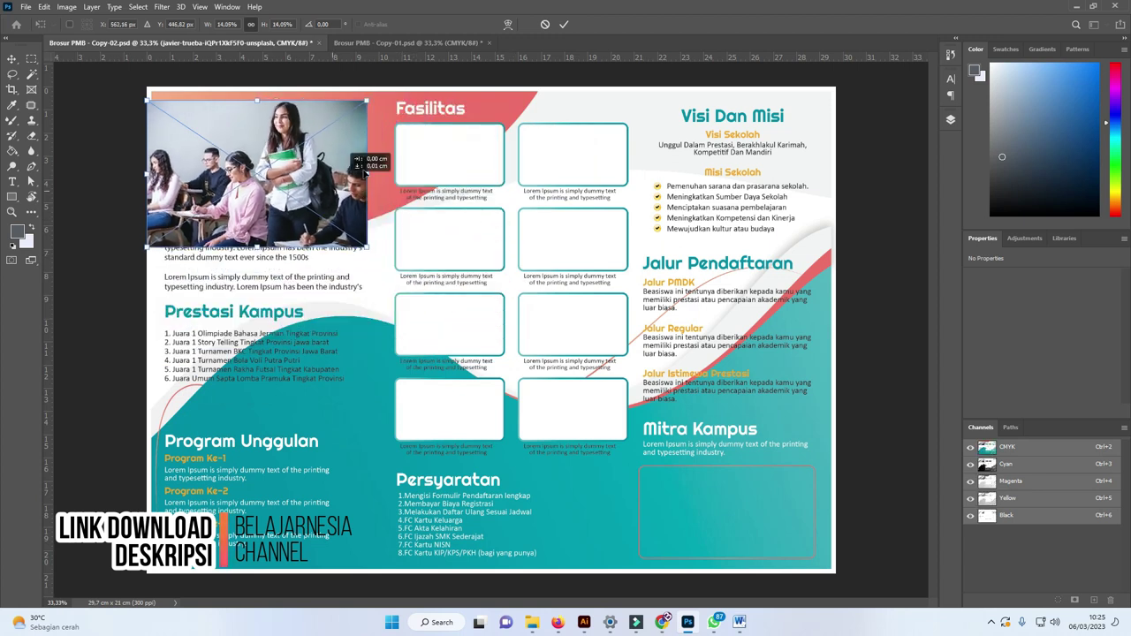
{"action": "left_click_drag", "start_coordinate": [357, 169], "coordinate": [537, 155]}
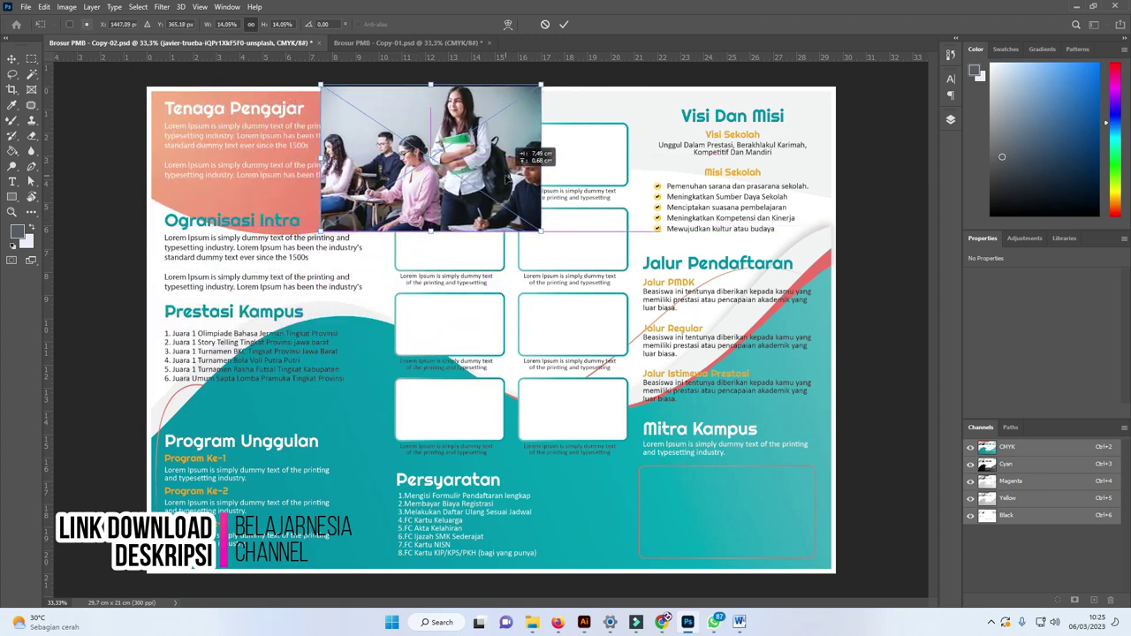
{"action": "left_click_drag", "start_coordinate": [314, 232], "coordinate": [122, 286]}
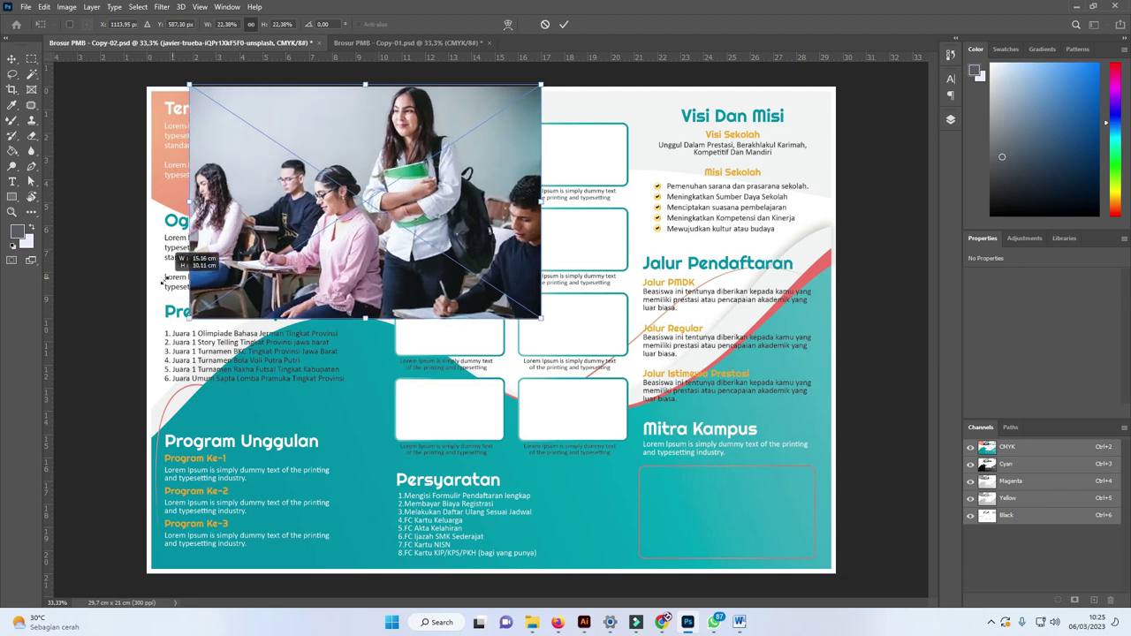
{"action": "left_click_drag", "start_coordinate": [303, 271], "coordinate": [297, 259]}
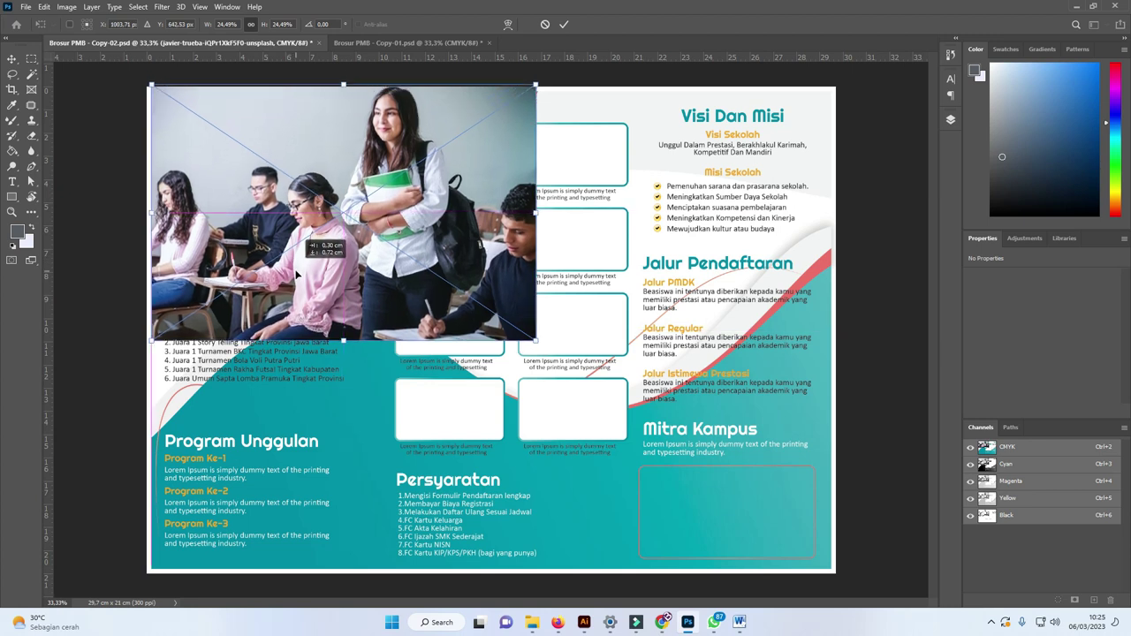
{"action": "left_click_drag", "start_coordinate": [296, 259], "coordinate": [297, 277]}
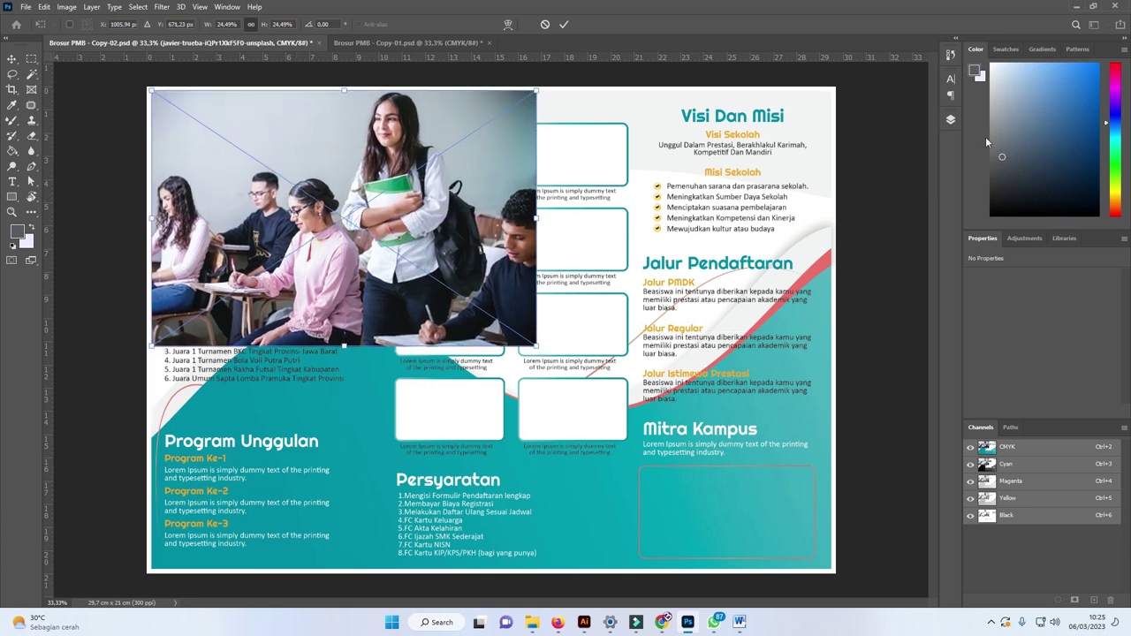
{"action": "left_click", "coordinate": [952, 121]}
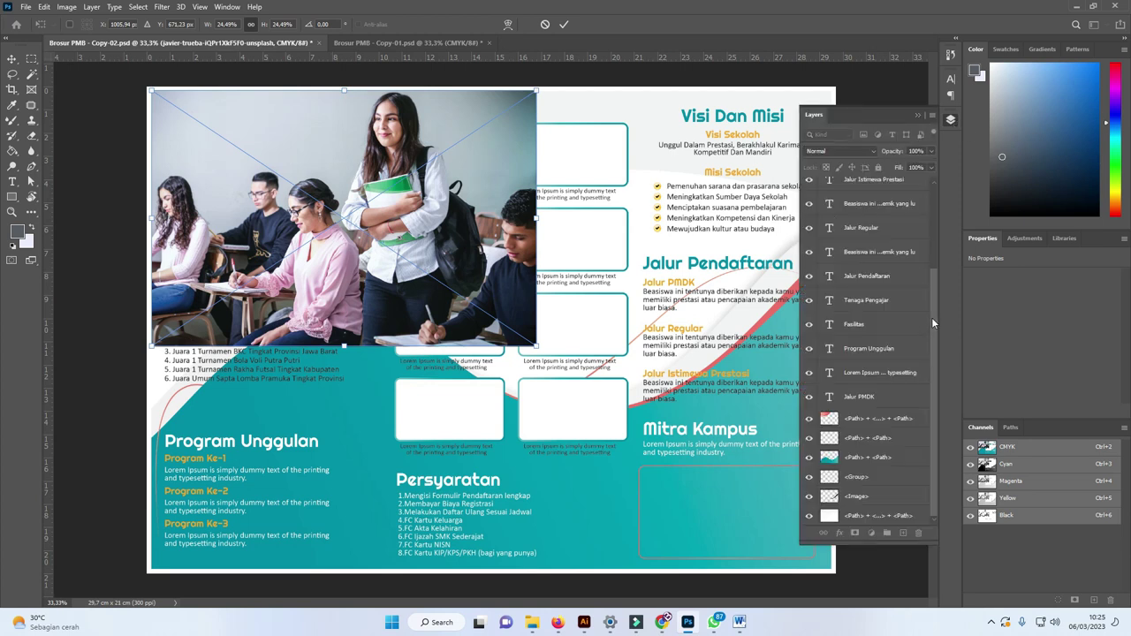
Commit the classroom photo and mask it to the curved top-left shape
{"action": "key", "text": "Return"}
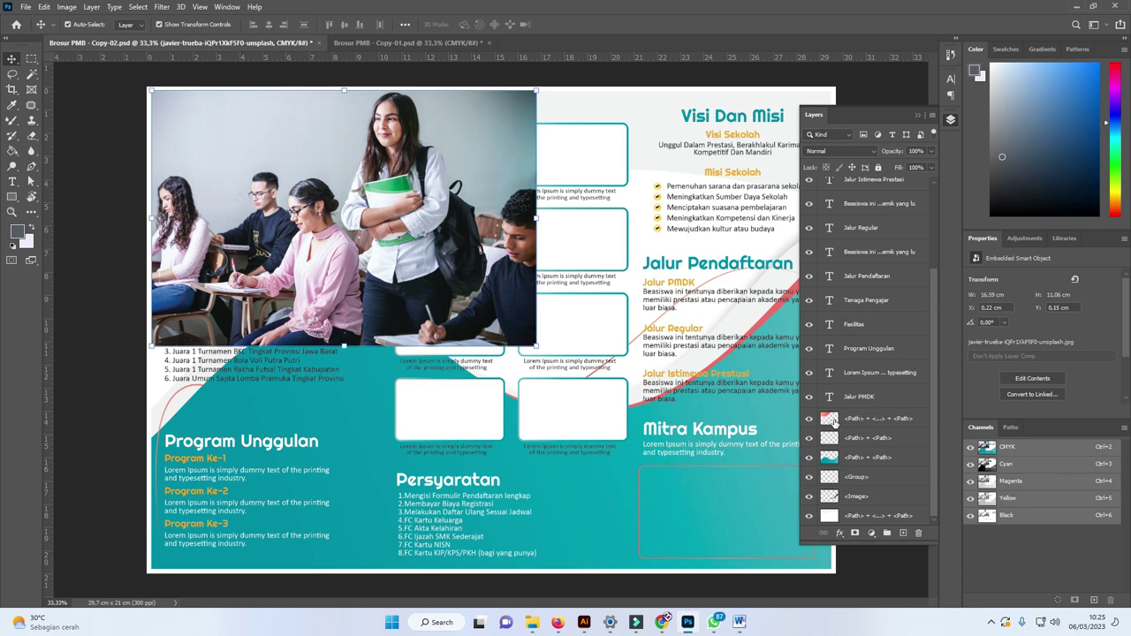
{"action": "left_click", "coordinate": [829, 421], "text": "ctrl"}
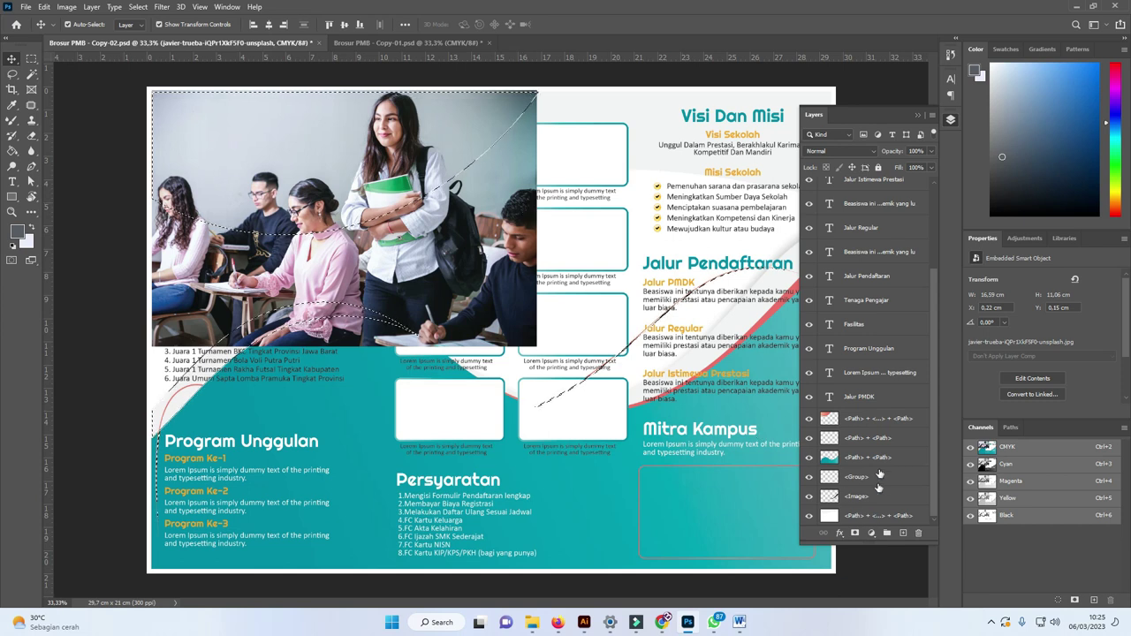
{"action": "left_click_drag", "start_coordinate": [934, 281], "coordinate": [929, 223]}
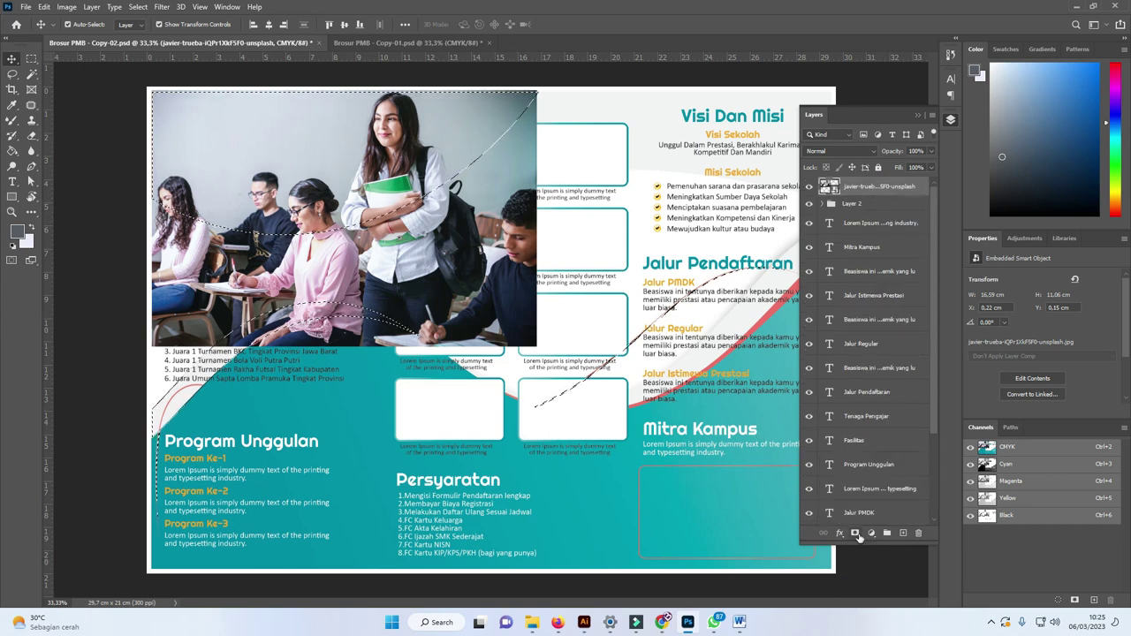
{"action": "left_click", "coordinate": [856, 535]}
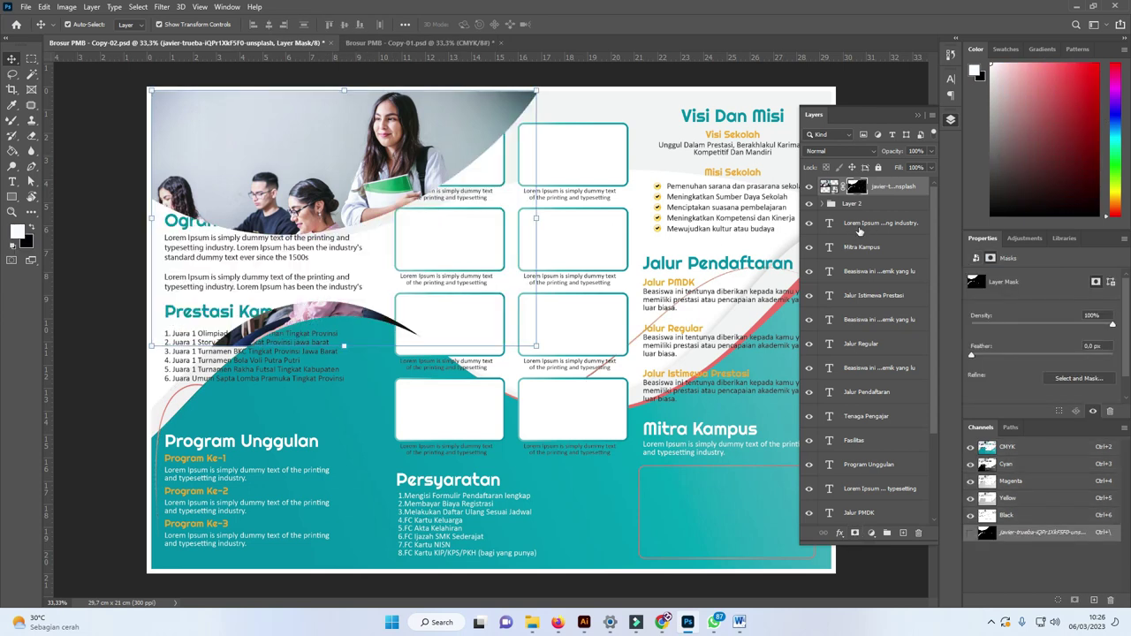
Blend the masked photo at 41% opacity in Multiply and move its layer below Jalur PMDK
{"action": "left_click", "coordinate": [930, 153]}
{"action": "left_click", "coordinate": [897, 166]}
{"action": "left_click", "coordinate": [855, 157]}
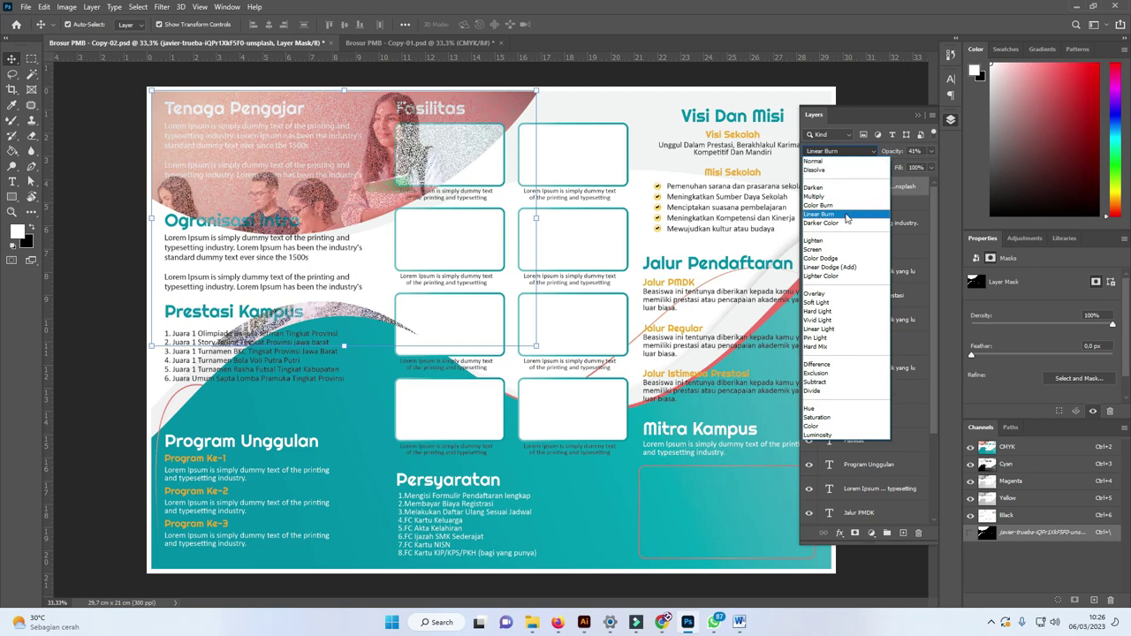
{"action": "left_click", "coordinate": [826, 196]}
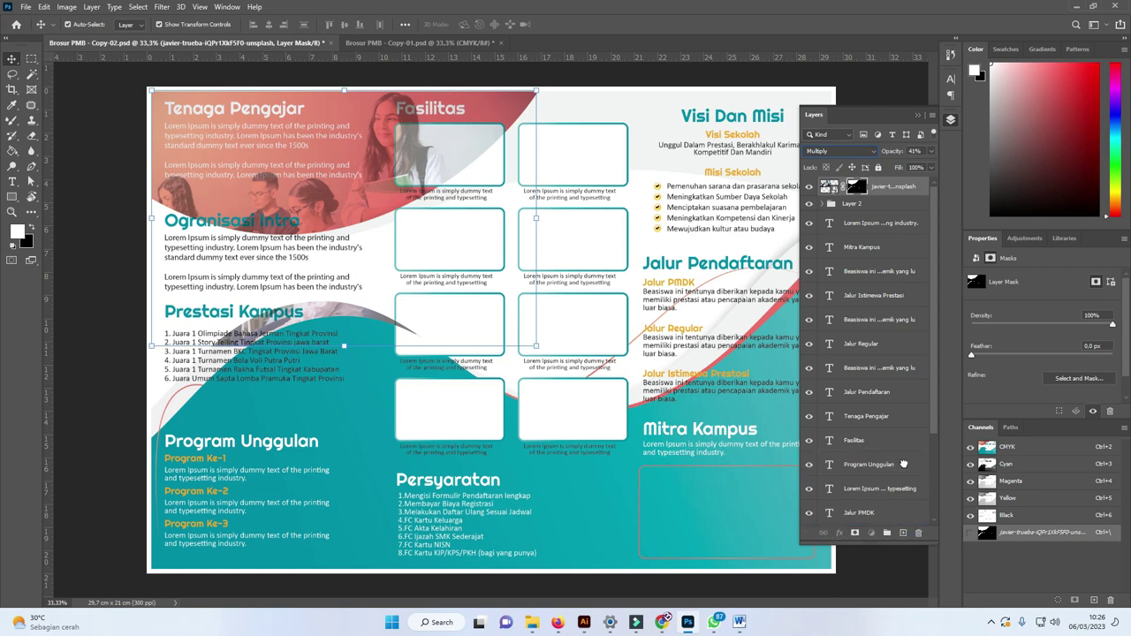
{"action": "left_click_drag", "start_coordinate": [903, 464], "coordinate": [903, 452]}
{"action": "scroll", "coordinate": [933, 449], "scroll_direction": "down", "scroll_amount": 3}
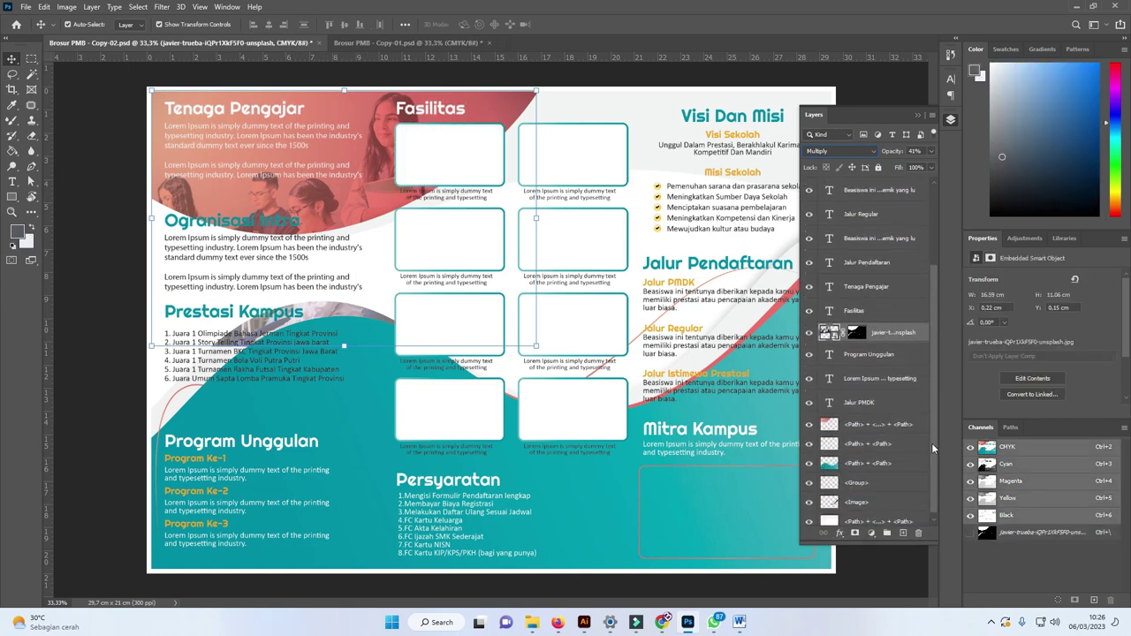
{"action": "left_click_drag", "start_coordinate": [892, 332], "coordinate": [894, 408]}
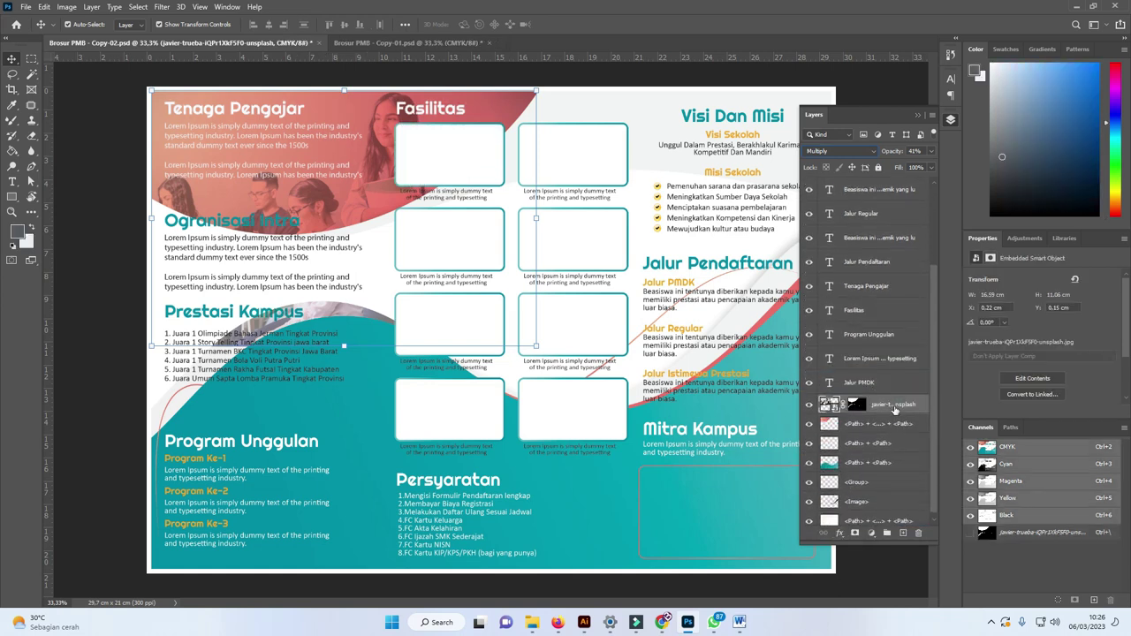
Shift the first Fasilitas rounded frame slightly left and down
{"action": "left_click", "coordinate": [124, 133]}
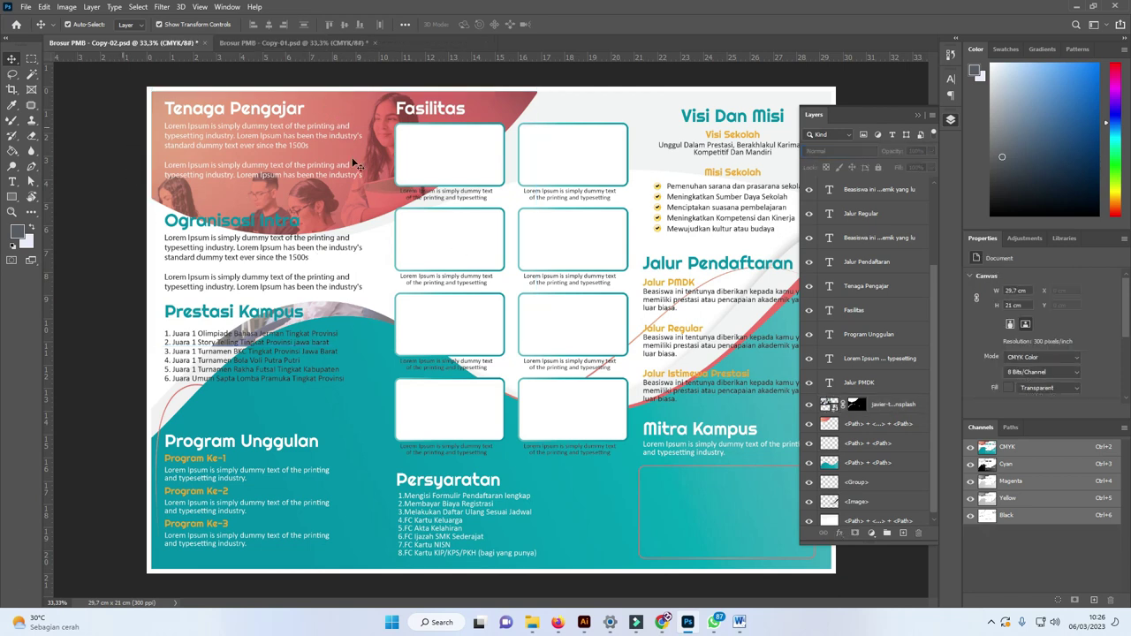
{"action": "left_click", "coordinate": [433, 140]}
{"action": "left_click_drag", "start_coordinate": [442, 152], "coordinate": [426, 157]}
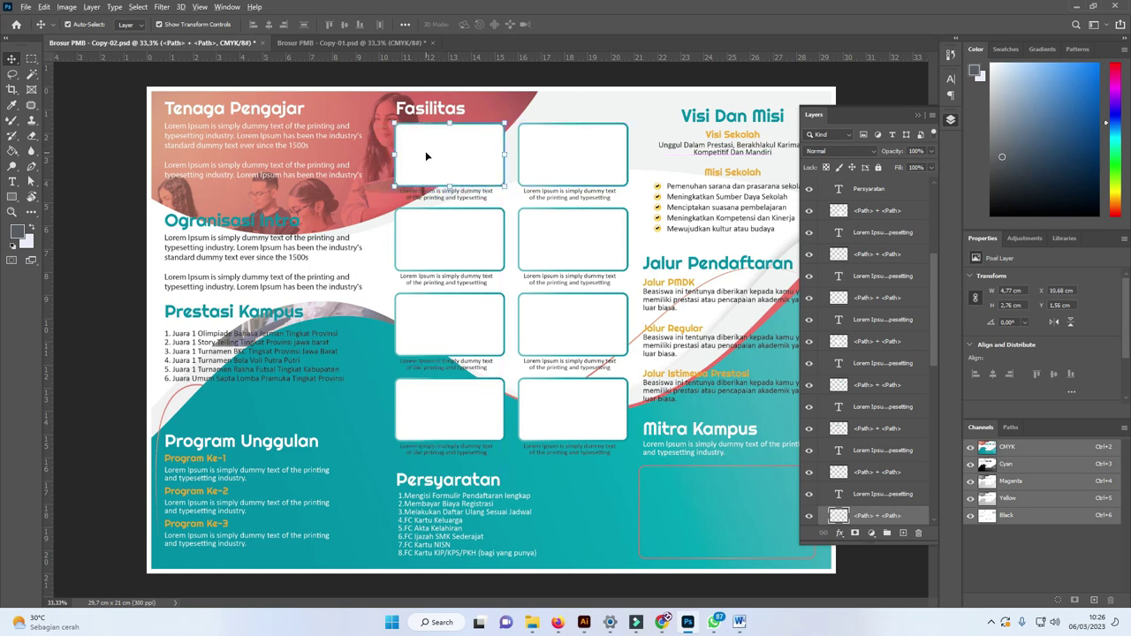
{"action": "key", "text": "alt+Tab"}
Drag yeye-yeye-lgtjii-DjxA-unsplash.jpg from the Promosi Sekolah Pack 4 folder onto the Copy-02 page
{"action": "key", "text": "alt+Tab"}
{"action": "key", "text": "Tab"}
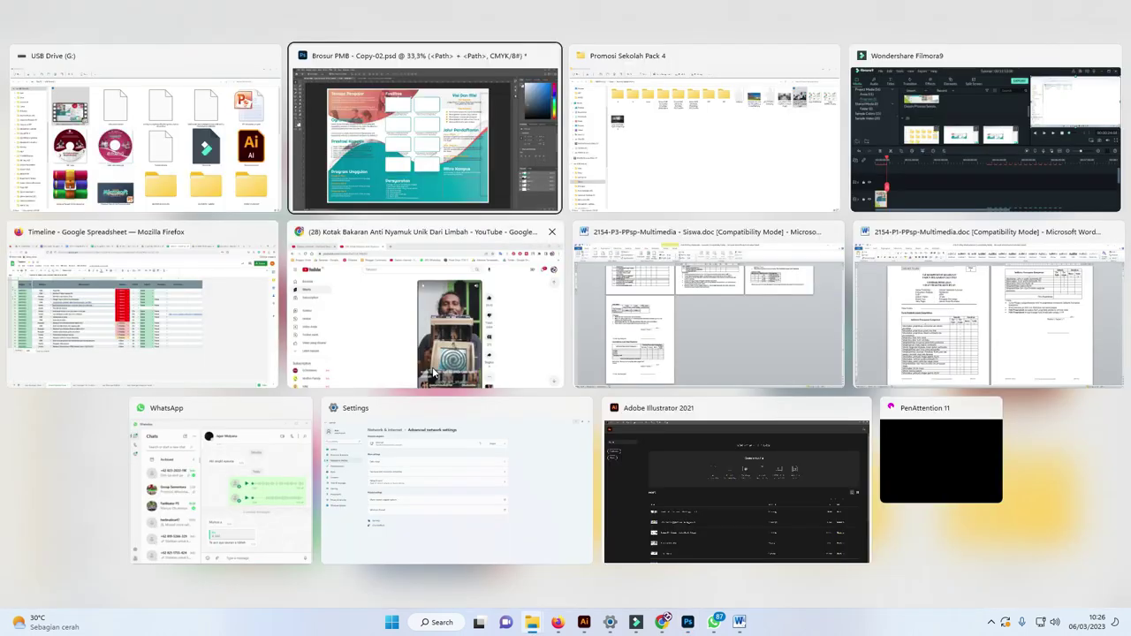
{"action": "mouse_move", "coordinate": [203, 225]}
{"action": "left_mouse_down"}
{"action": "mouse_move", "coordinate": [626, 353]}
{"action": "mouse_move", "coordinate": [495, 203]}
{"action": "left_mouse_up"}
{"action": "key", "text": "alt+Tab"}
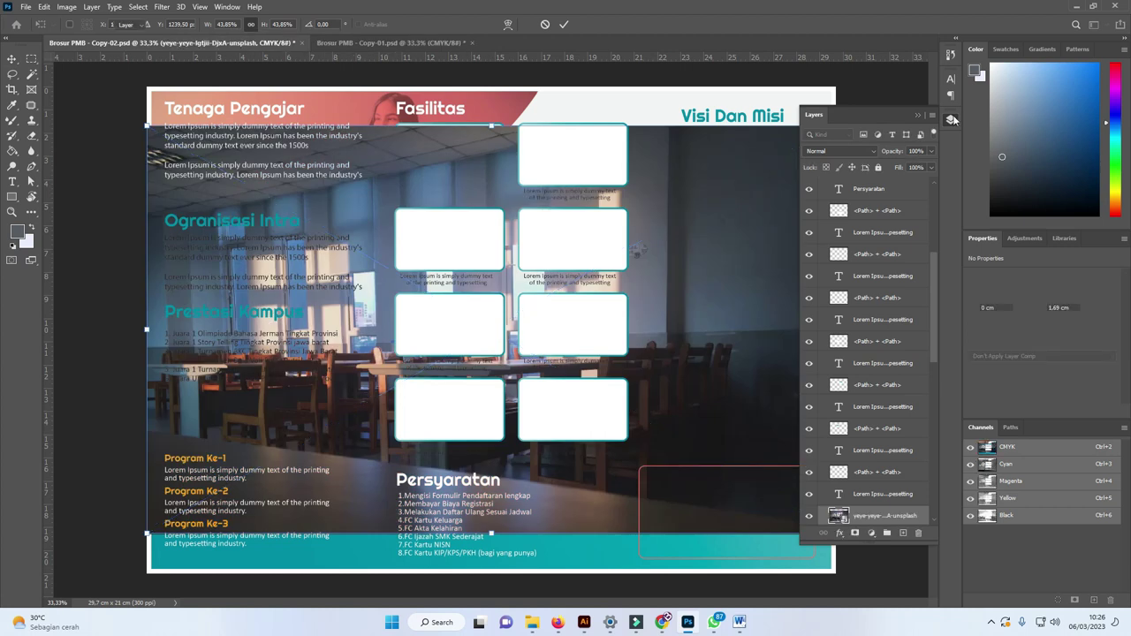
Scale the yeye-yeye photo to 5.72 × 3.4 cm over the first Fasilitas frame and hide its layer
{"action": "key", "text": "Return"}
{"action": "left_click", "coordinate": [951, 119]}
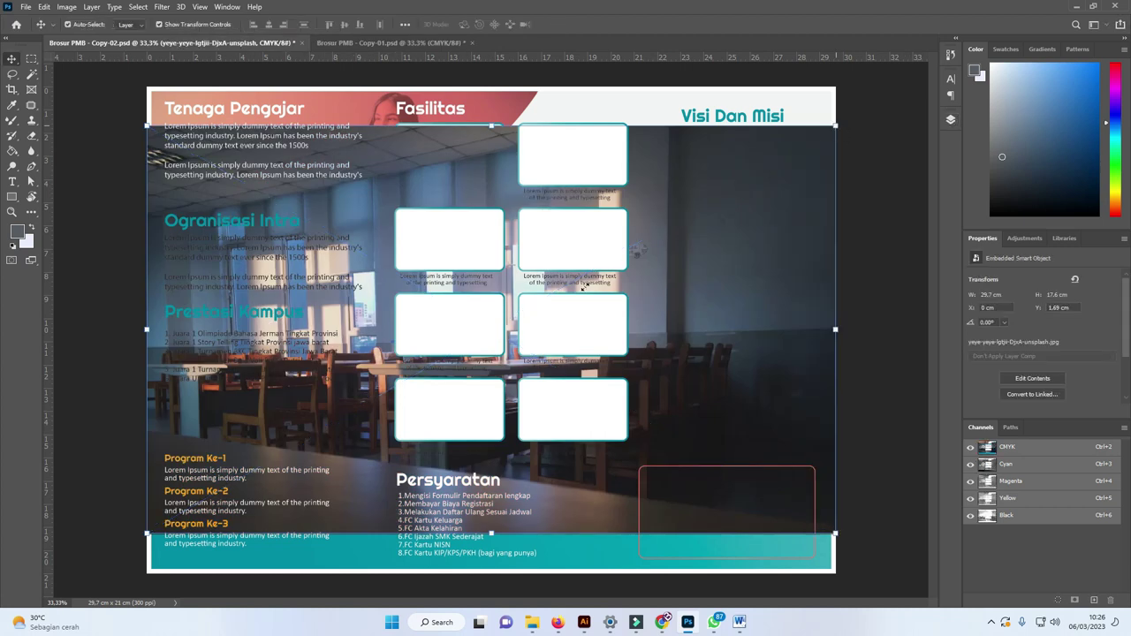
{"action": "key", "text": "ctrl+t"}
{"action": "mouse_move", "coordinate": [835, 126]}
{"action": "left_mouse_down"}
{"action": "mouse_move", "coordinate": [354, 420]}
{"action": "mouse_move", "coordinate": [506, 155]}
{"action": "mouse_move", "coordinate": [527, 96]}
{"action": "mouse_move", "coordinate": [469, 165]}
{"action": "mouse_move", "coordinate": [497, 155]}
{"action": "left_mouse_up"}
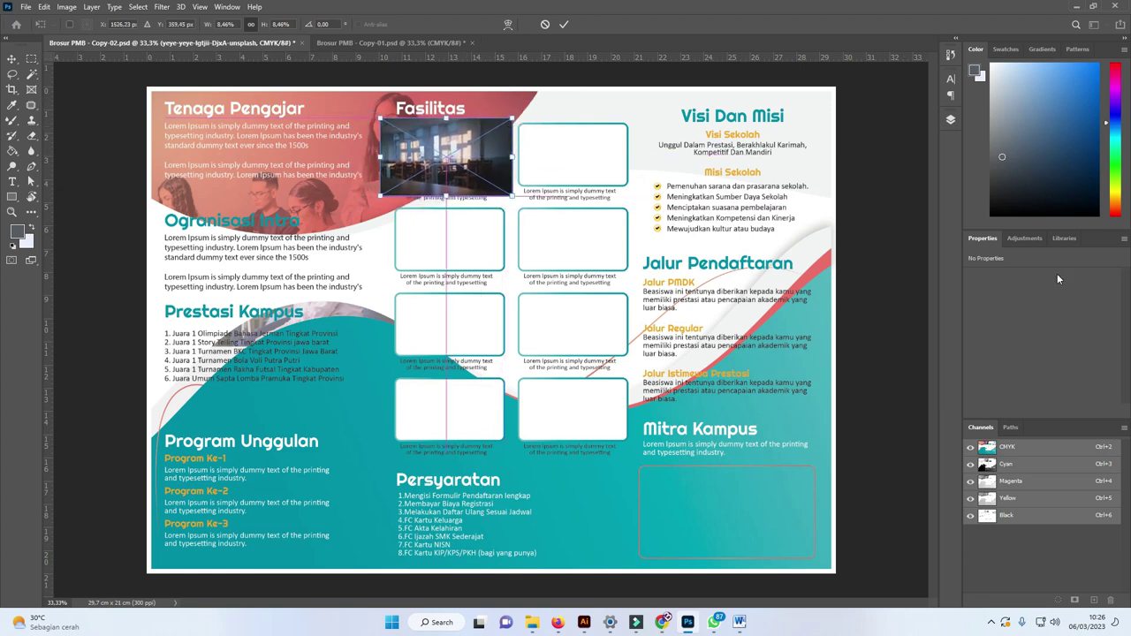
{"action": "left_click", "coordinate": [951, 118]}
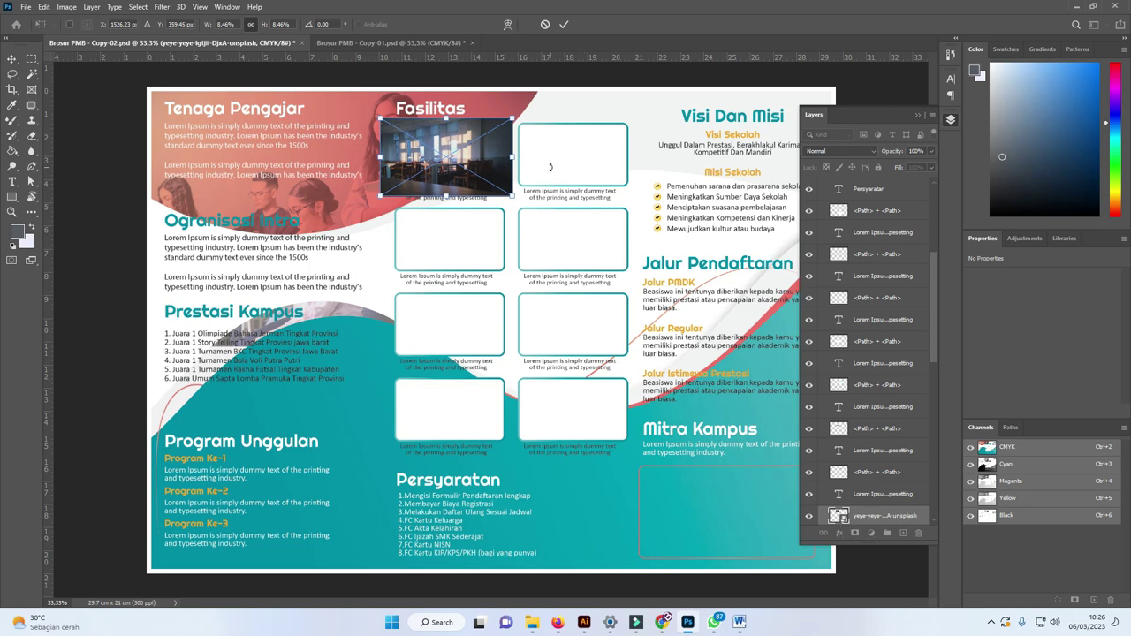
{"action": "key", "text": "Return"}
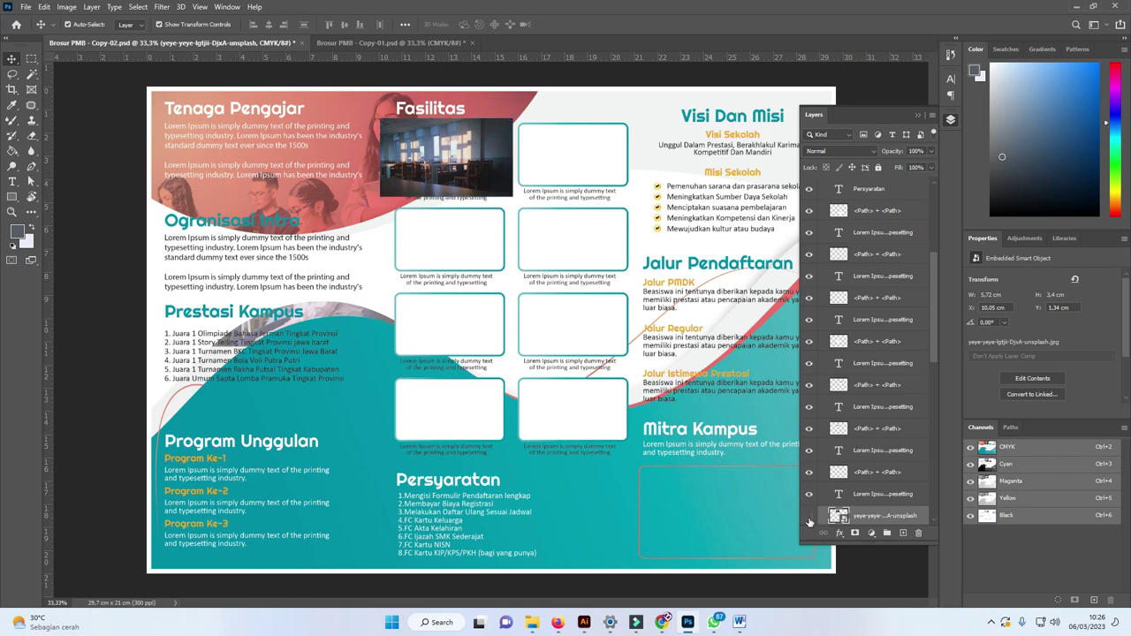
{"action": "left_click", "coordinate": [808, 517]}
Mask the yeye-yeye photo to the white interior of the first Fasilitas frame
{"action": "left_click", "coordinate": [470, 148]}
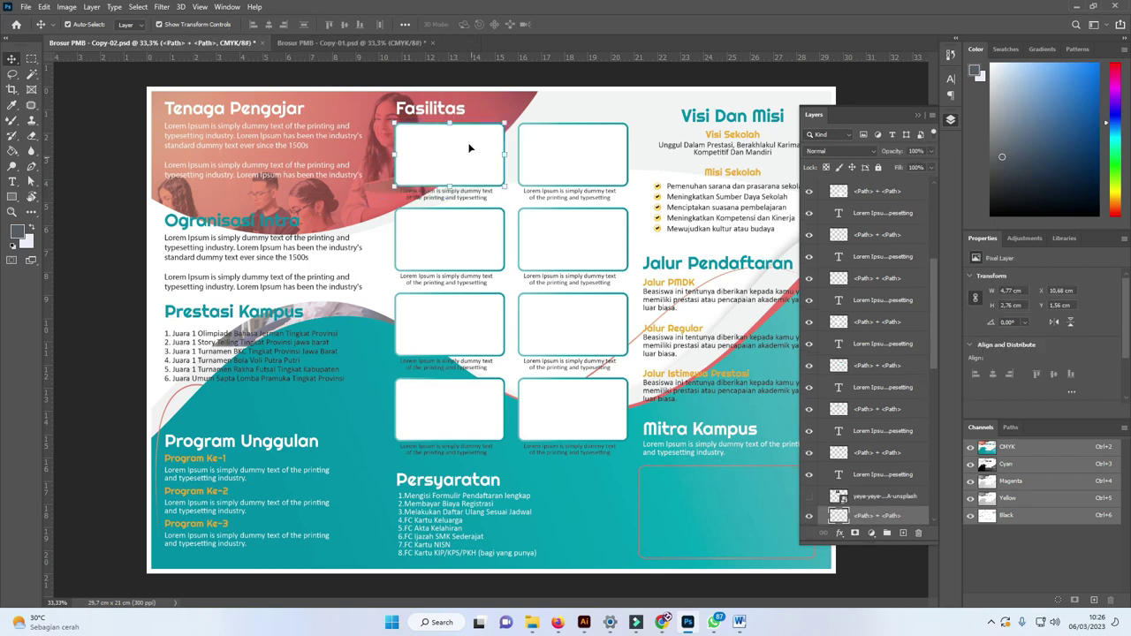
{"action": "left_click", "coordinate": [31, 75]}
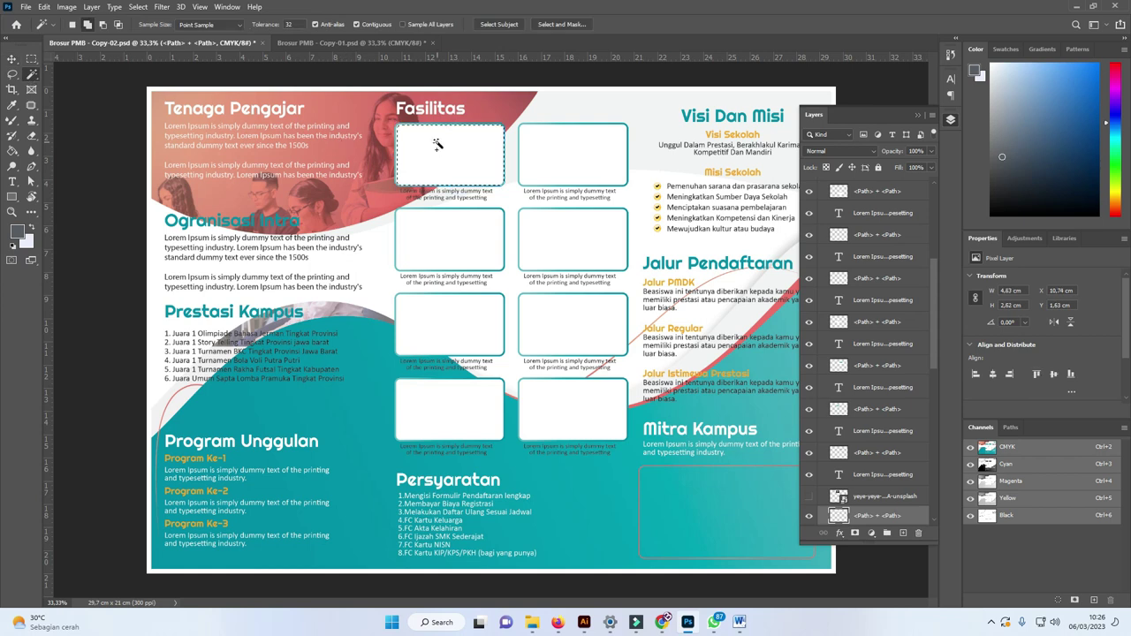
{"action": "left_click", "coordinate": [470, 181]}
{"action": "scroll", "coordinate": [913, 371], "scroll_direction": "down", "scroll_amount": 3}
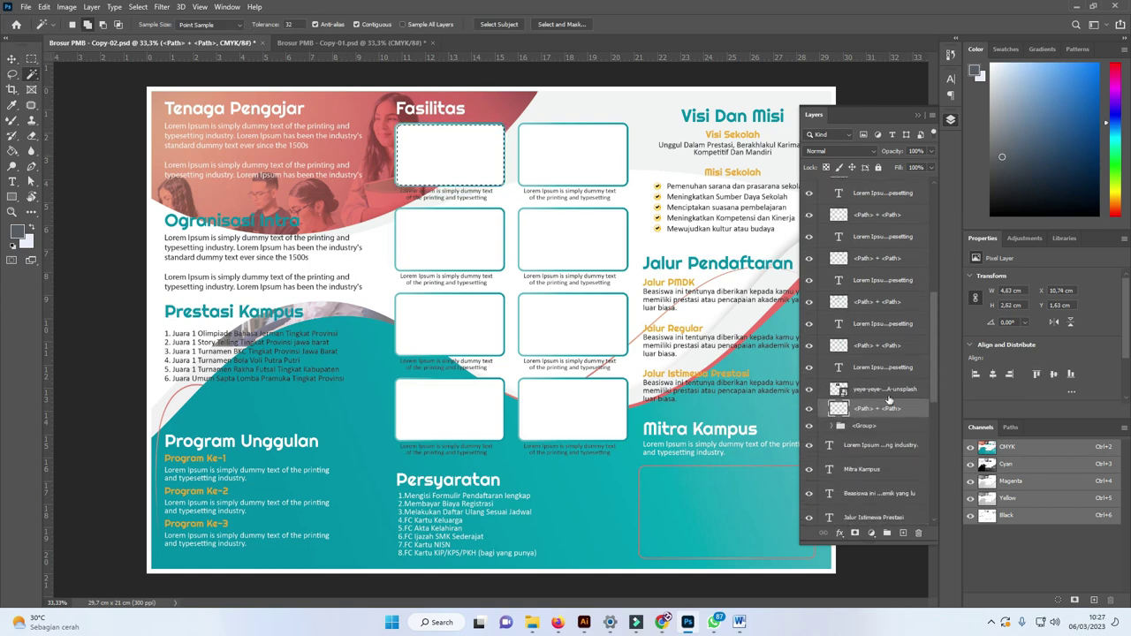
{"action": "left_click", "coordinate": [888, 393]}
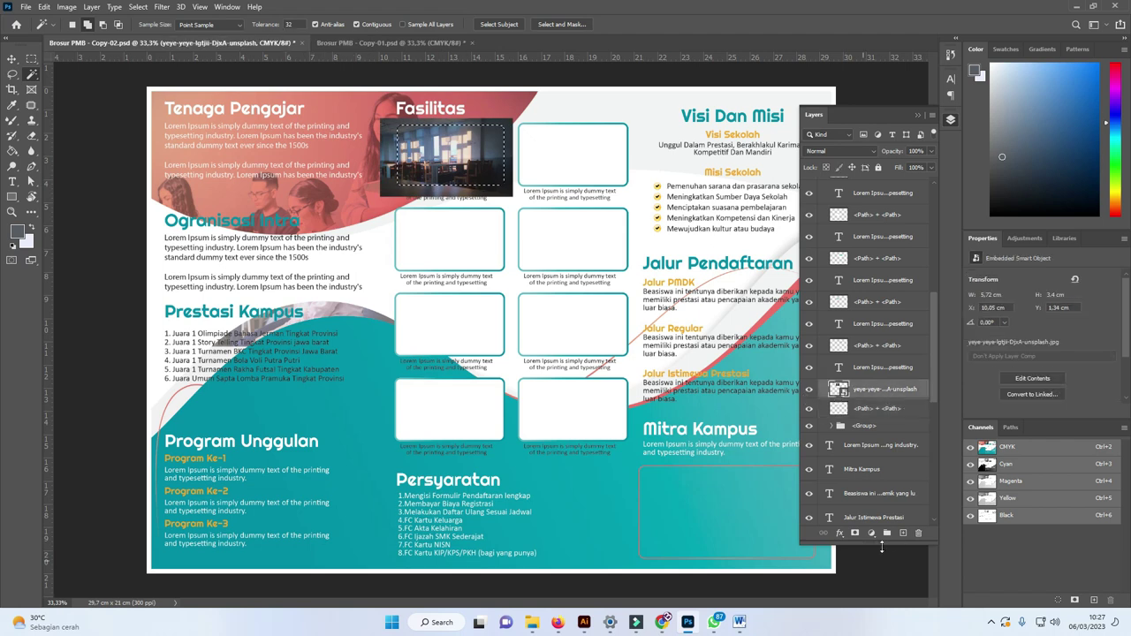
{"action": "left_click", "coordinate": [855, 533]}
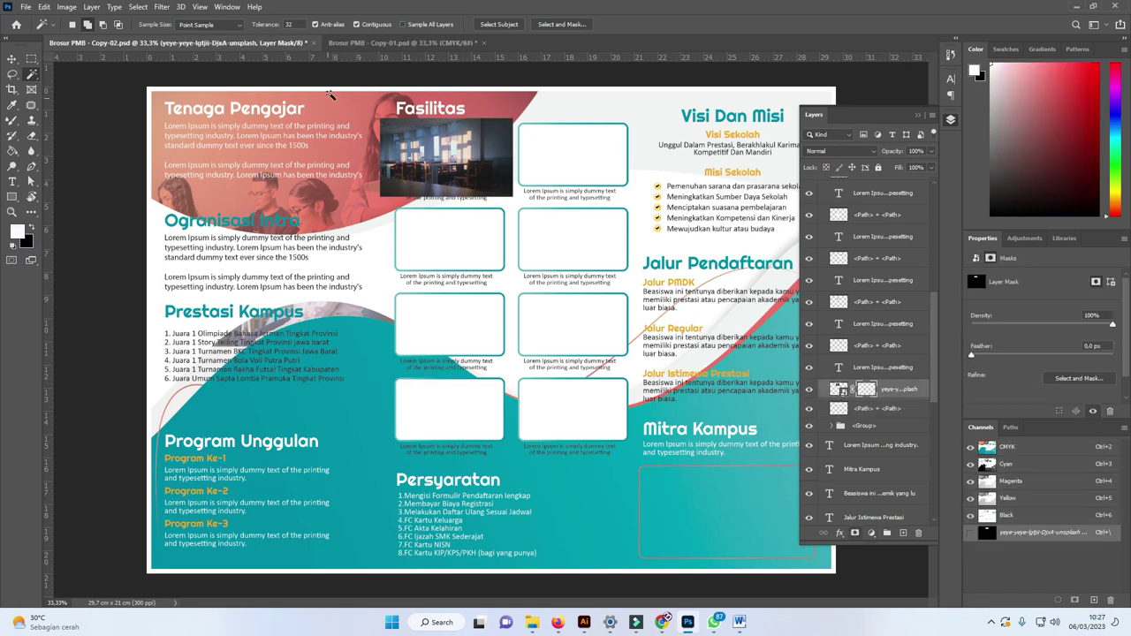
Zoom in on the masked Fasilitas photo, then onto the empty Mitra Kampus box
{"action": "key", "text": "z"}
{"action": "left_click_drag", "start_coordinate": [467, 141], "coordinate": [435, 155]}
{"action": "left_click", "coordinate": [12, 59]}
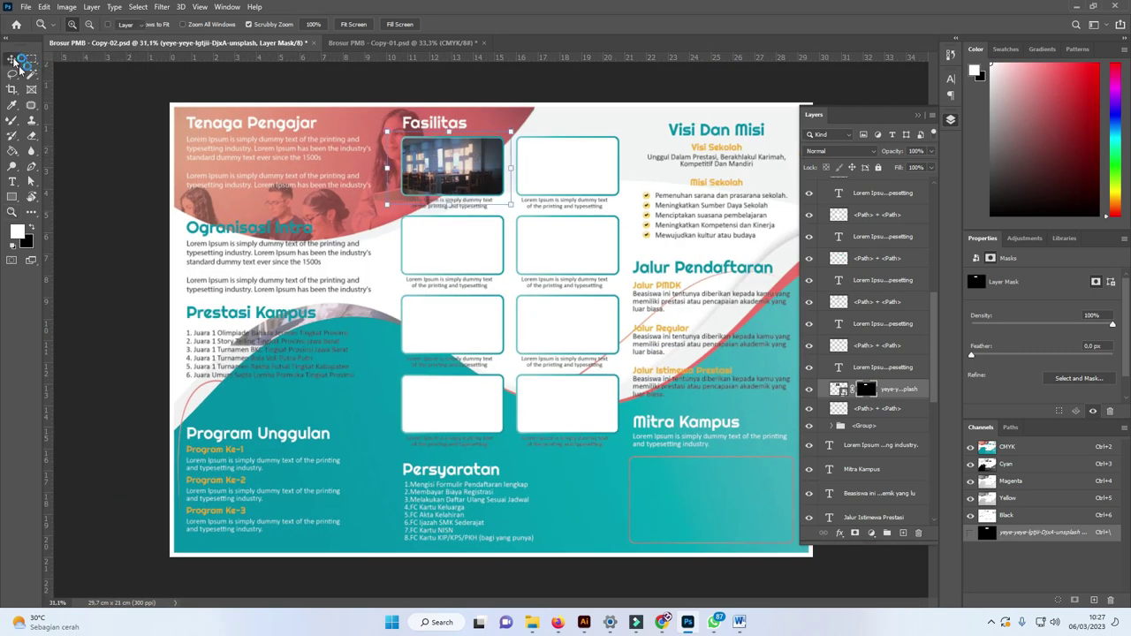
{"action": "left_click", "coordinate": [920, 117]}
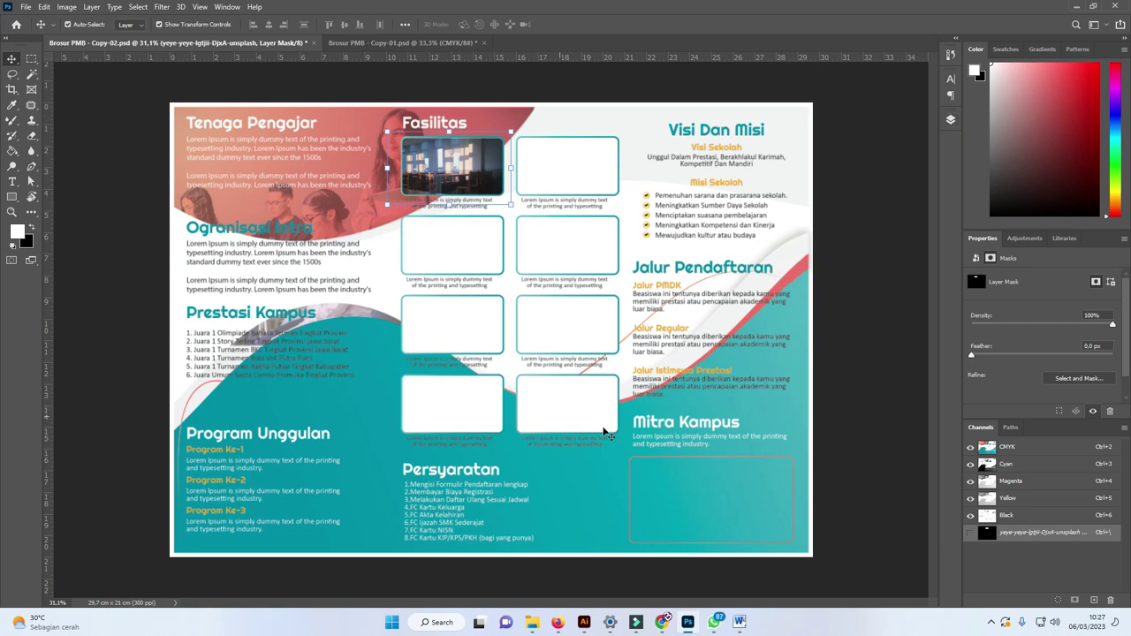
{"action": "key", "text": "z"}
{"action": "mouse_move", "coordinate": [714, 505]}
{"action": "left_mouse_down"}
{"action": "mouse_move", "coordinate": [750, 498]}
{"action": "mouse_move", "coordinate": [609, 378]}
{"action": "left_mouse_up"}
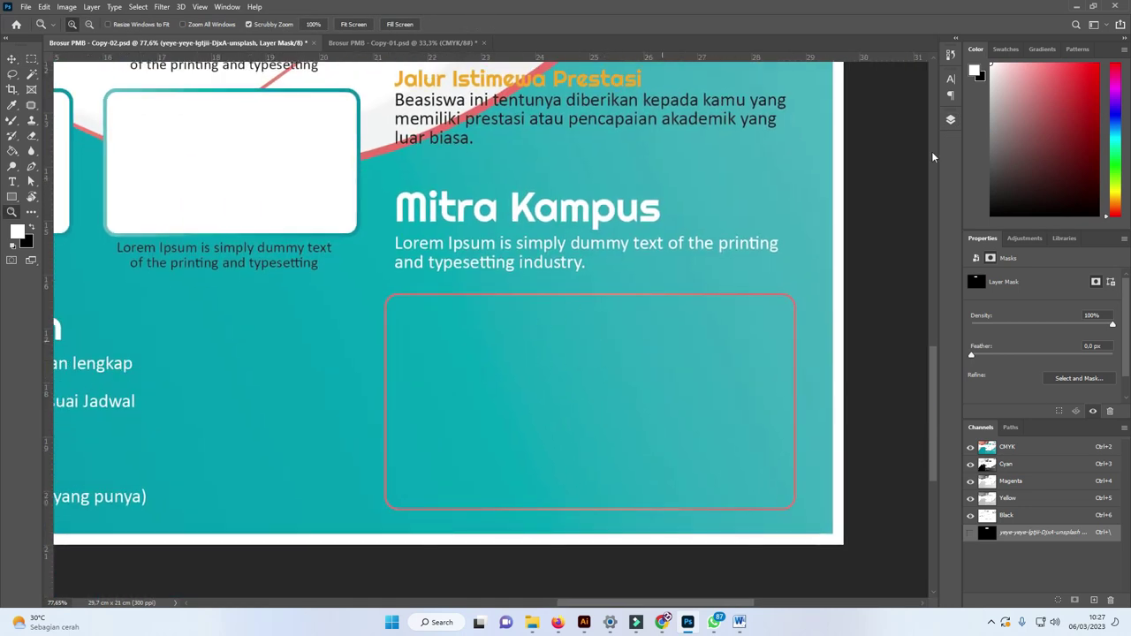
Load the Mitra Kampus box's Rectangle layer shape as a selection and zoom to check it
{"action": "left_click", "coordinate": [951, 119]}
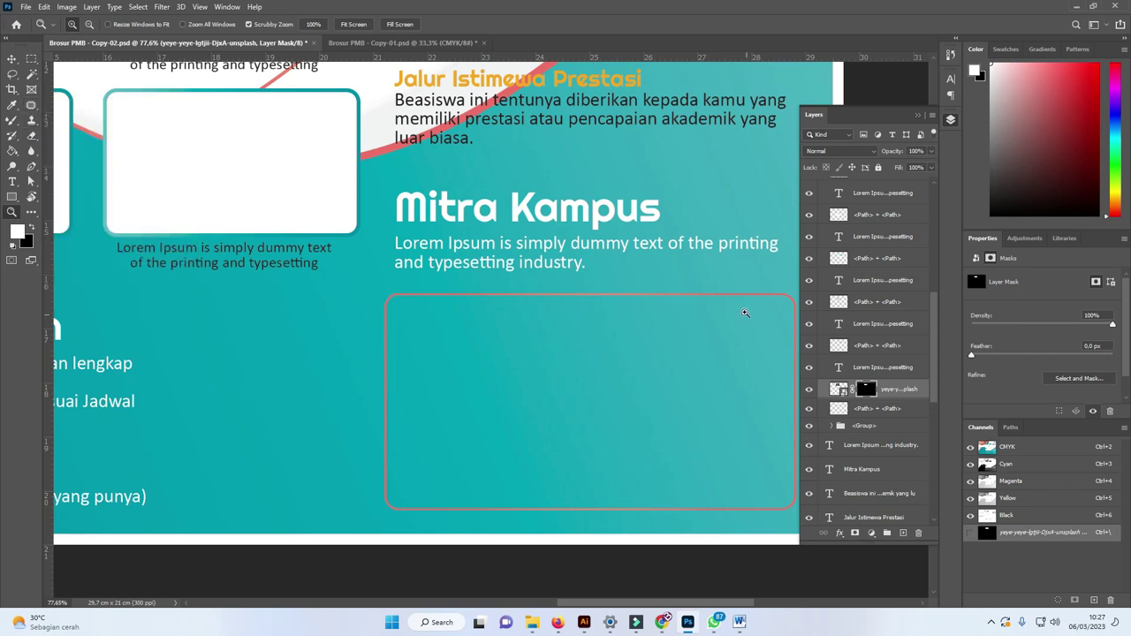
{"action": "left_click", "coordinate": [31, 74]}
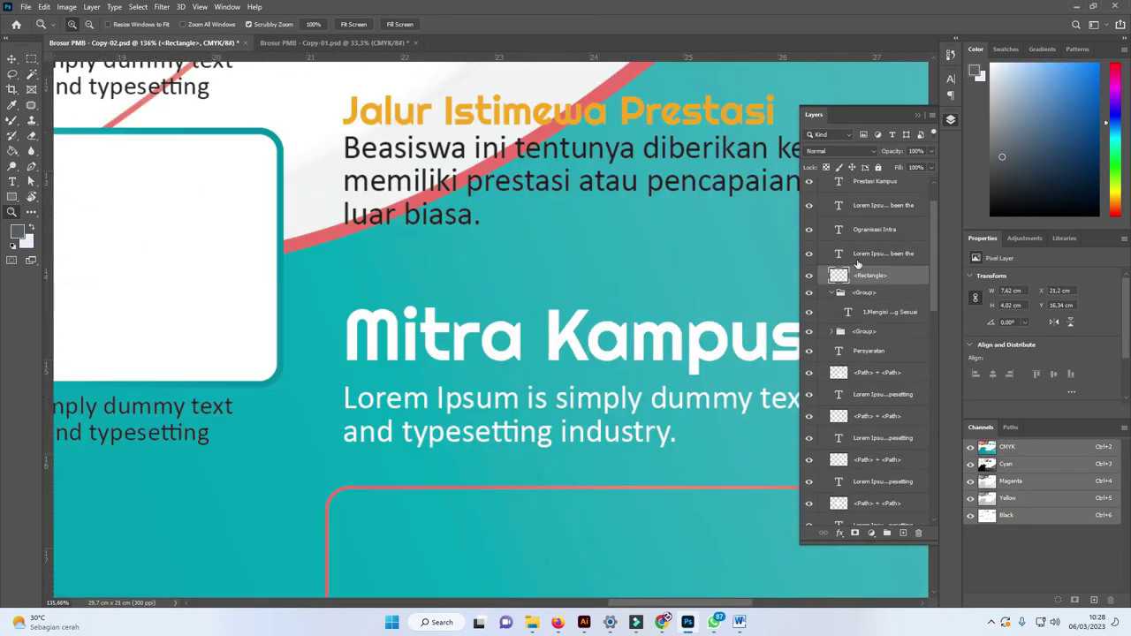
{"action": "scroll", "coordinate": [892, 257], "scroll_direction": "down", "scroll_amount": 2}
{"action": "scroll", "coordinate": [866, 212], "scroll_direction": "down", "scroll_amount": 2}
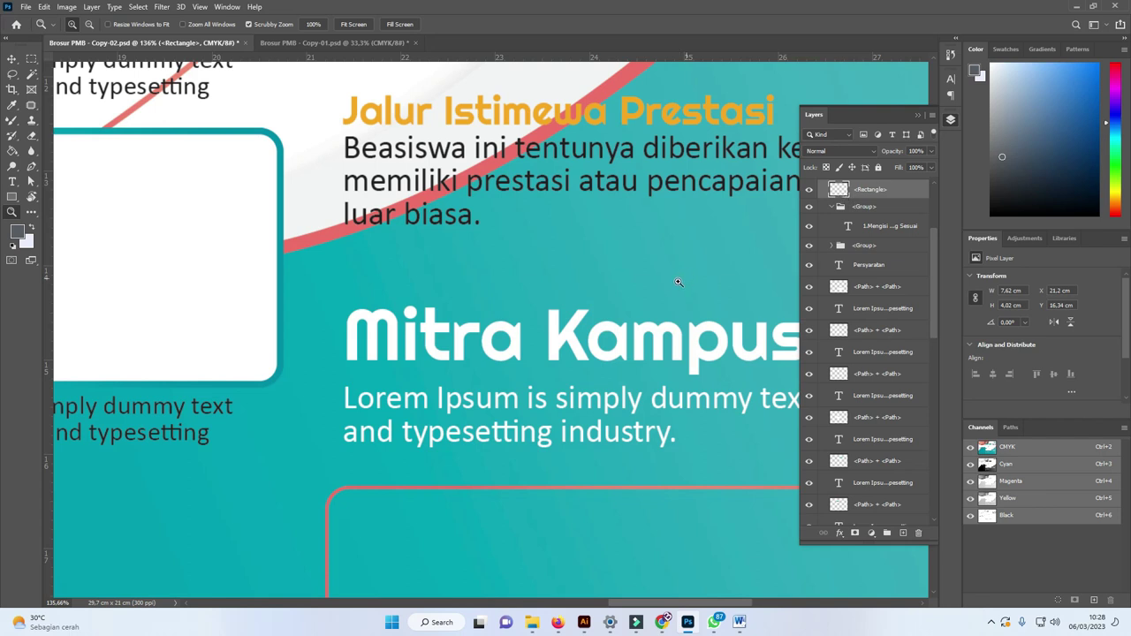
{"action": "scroll", "coordinate": [678, 282], "scroll_direction": "down", "scroll_amount": 3}
{"action": "scroll", "coordinate": [678, 282], "scroll_direction": "down", "scroll_amount": 2}
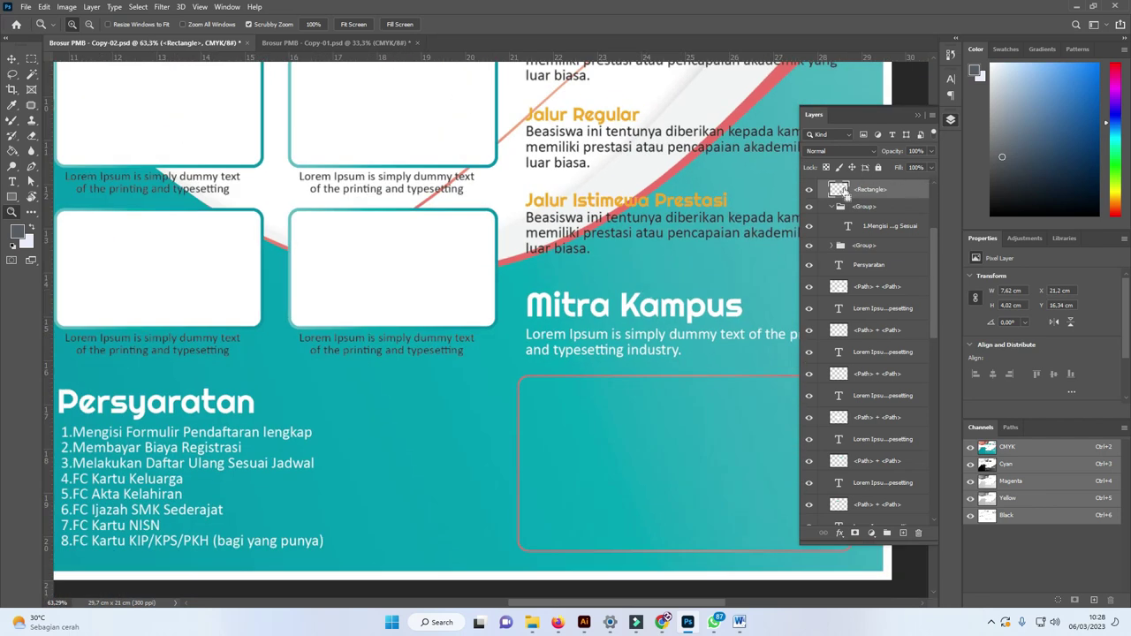
{"action": "left_click", "coordinate": [839, 190], "text": "ctrl"}
{"action": "scroll", "coordinate": [650, 328], "scroll_direction": "down", "scroll_amount": 3}
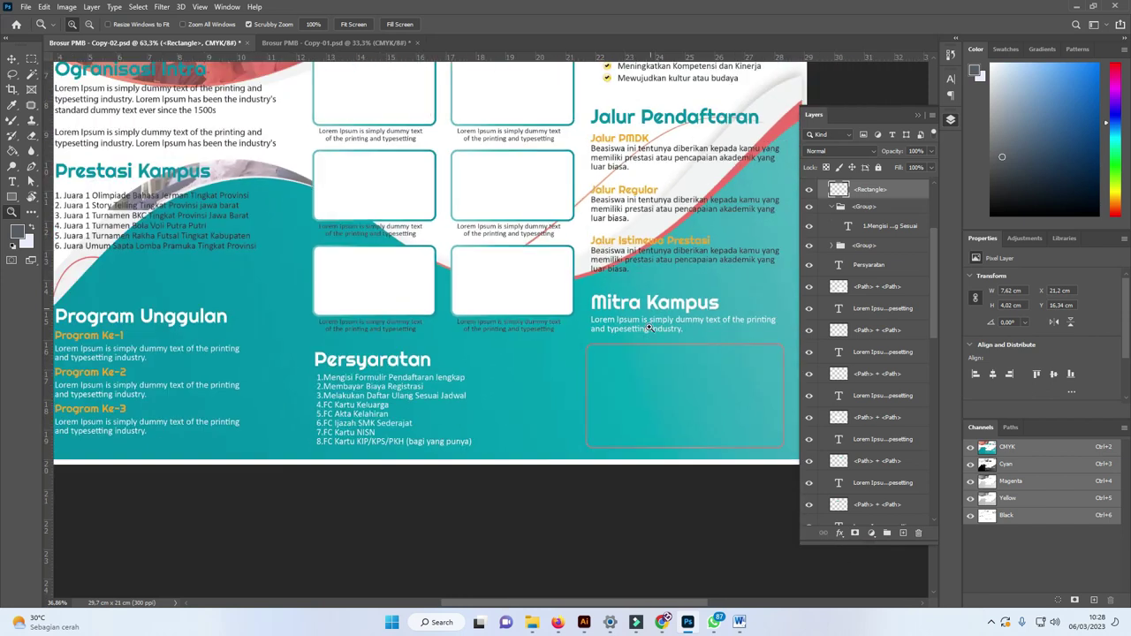
{"action": "scroll", "coordinate": [649, 328], "scroll_direction": "up", "scroll_amount": 10}
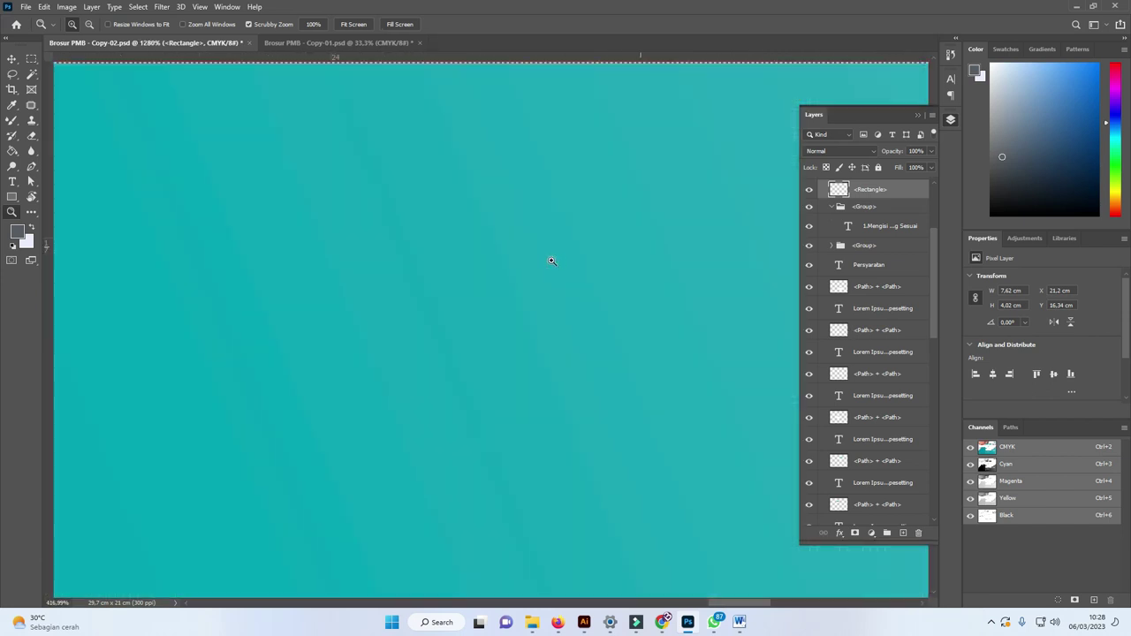
{"action": "scroll", "coordinate": [551, 261], "scroll_direction": "down", "scroll_amount": 5}
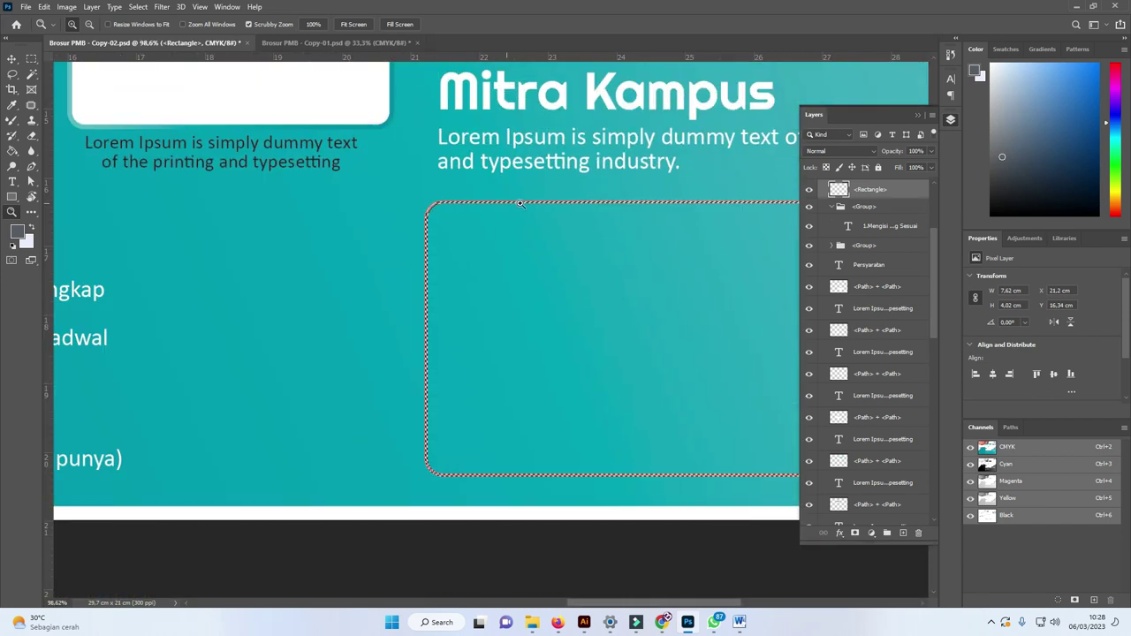
{"action": "scroll", "coordinate": [451, 216], "scroll_direction": "up", "scroll_amount": 4}
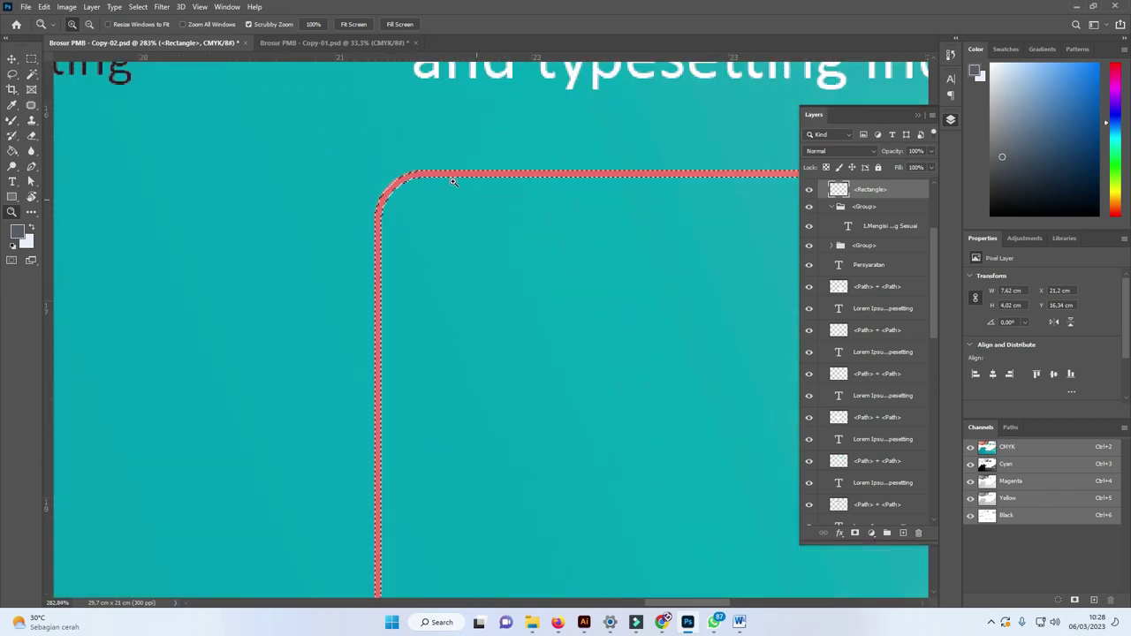
{"action": "left_click_drag", "start_coordinate": [581, 169], "coordinate": [281, 113]}
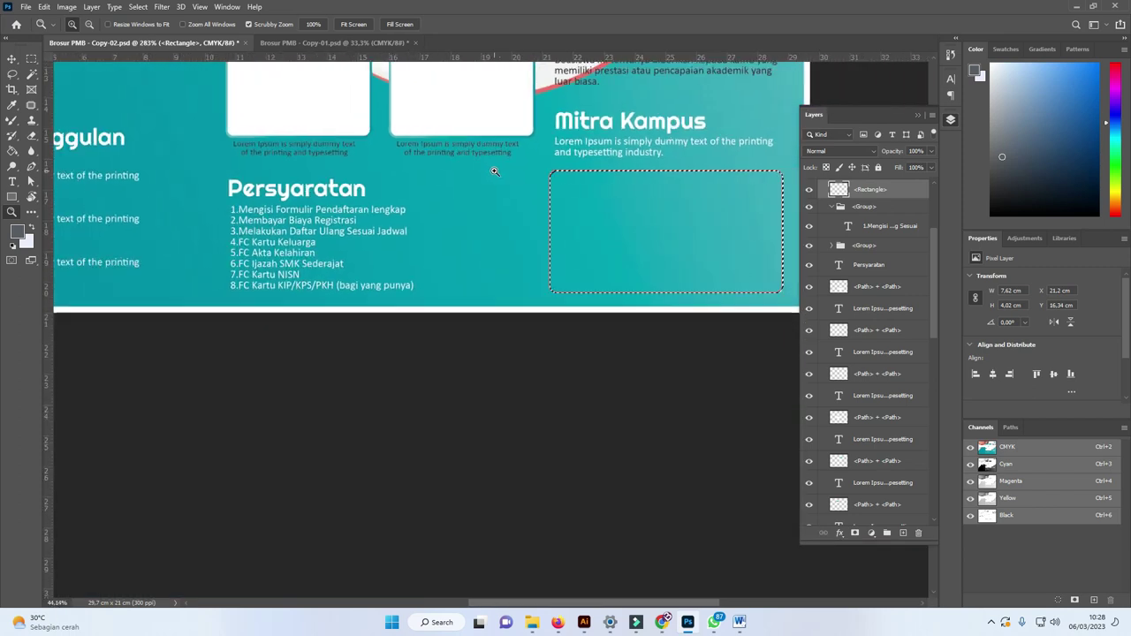
Fill the Mitra Kampus box with light grey using an inverted selection, then deselect
{"action": "left_click", "coordinate": [138, 7]}
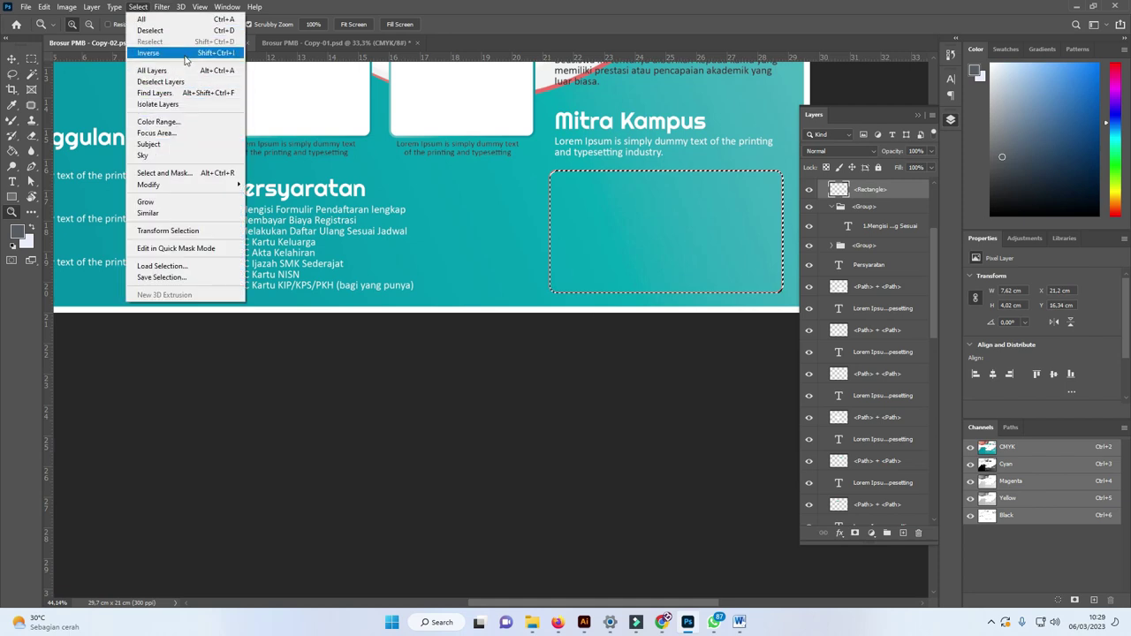
{"action": "left_click", "coordinate": [186, 54]}
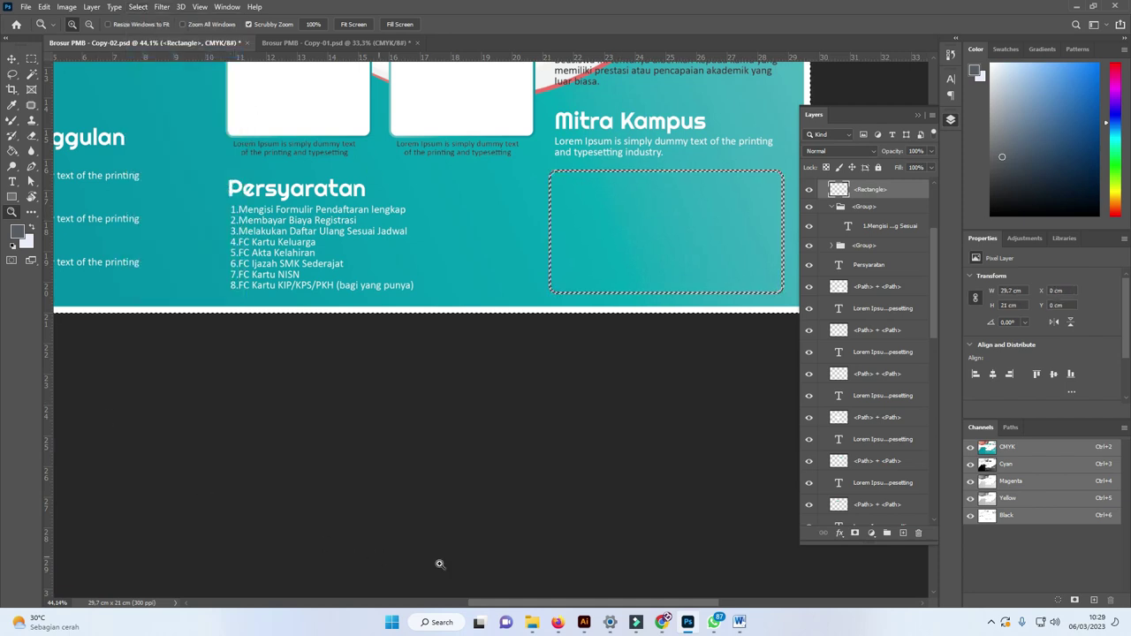
{"action": "key", "text": "g"}
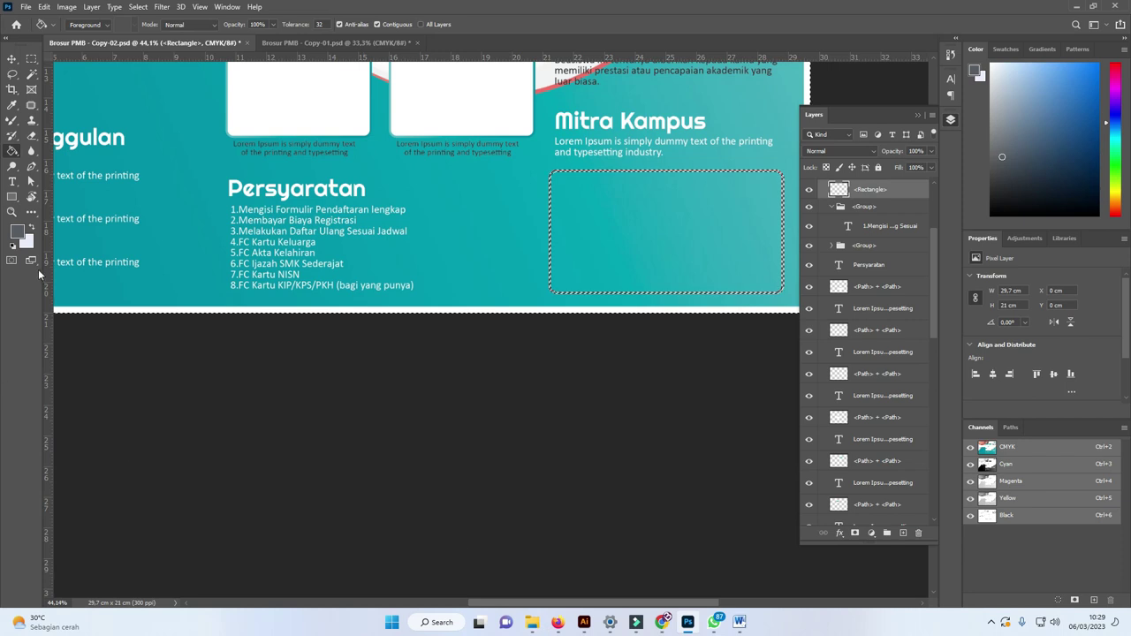
{"action": "key", "text": "x"}
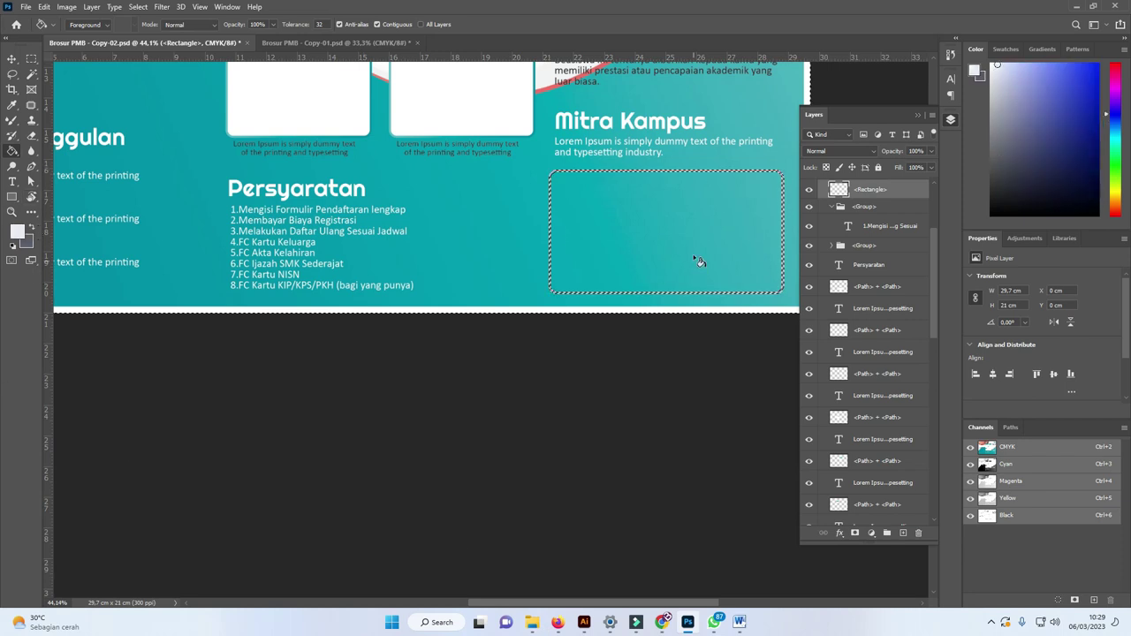
{"action": "left_click", "coordinate": [688, 231]}
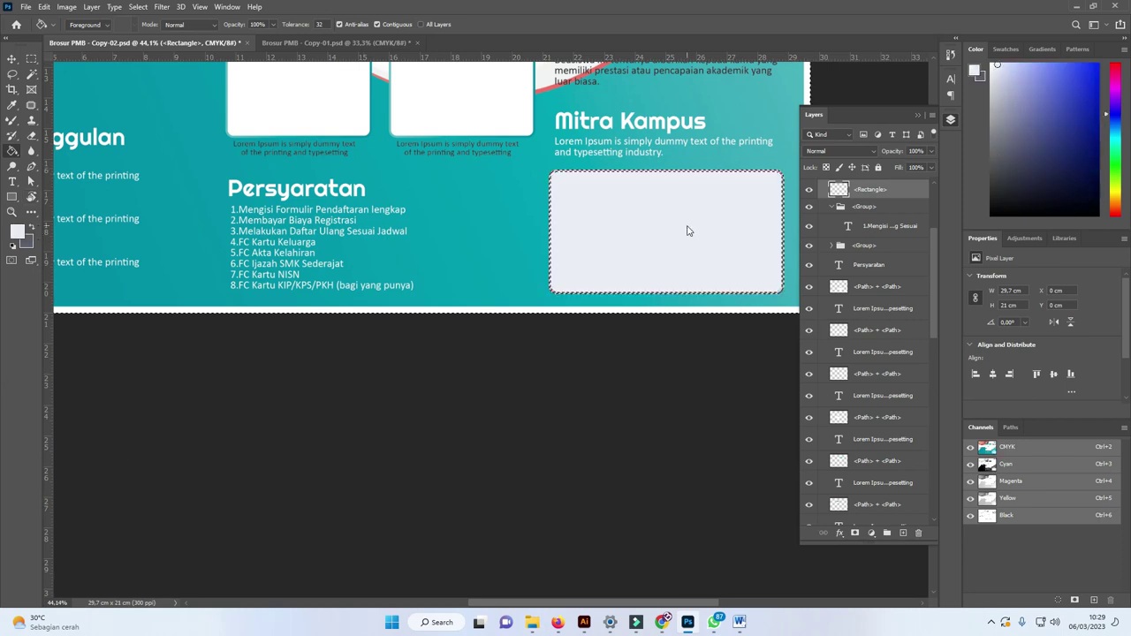
{"action": "left_click", "coordinate": [12, 59]}
{"action": "key", "text": "ctrl+d"}
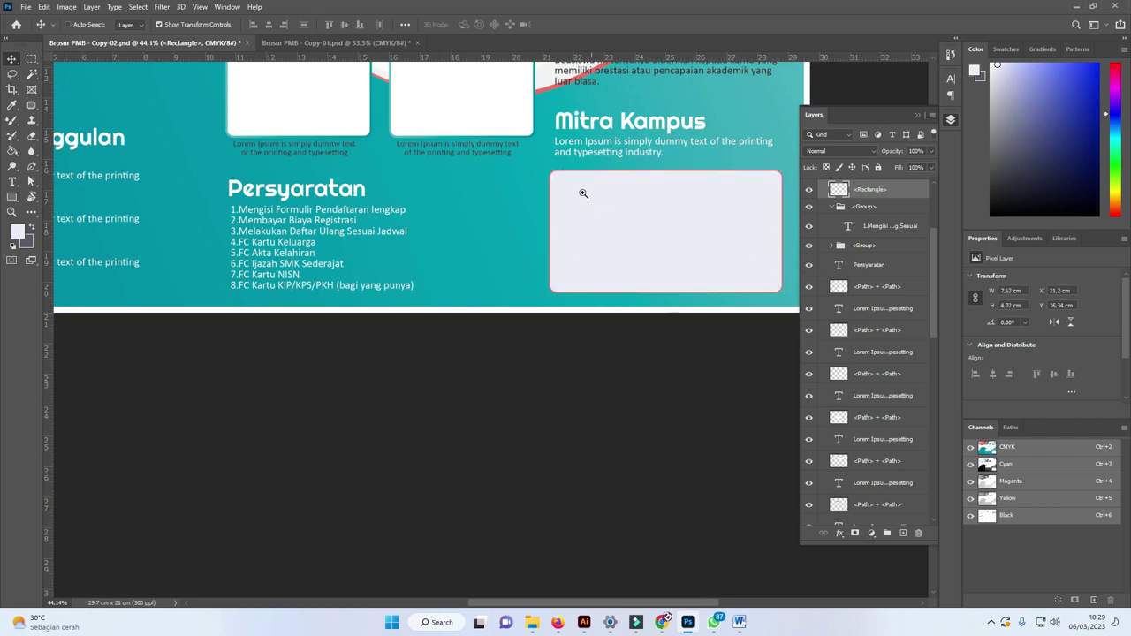
{"action": "key", "text": "z"}
{"action": "mouse_move", "coordinate": [583, 190]}
{"action": "left_mouse_down"}
{"action": "mouse_move", "coordinate": [655, 201]}
{"action": "mouse_move", "coordinate": [598, 203]}
{"action": "left_mouse_up"}
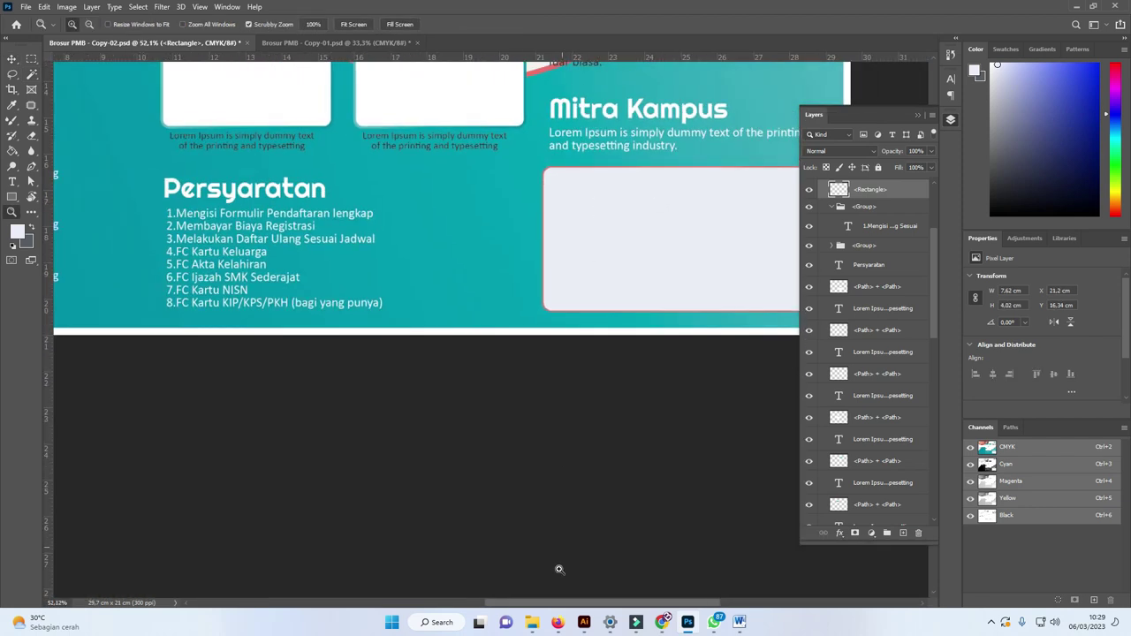
Drag Logo BUMN_Ok.png from the promotion images folder onto the brochure
{"action": "mouse_move", "coordinate": [532, 622]}
{"action": "left_click", "coordinate": [496, 562]}
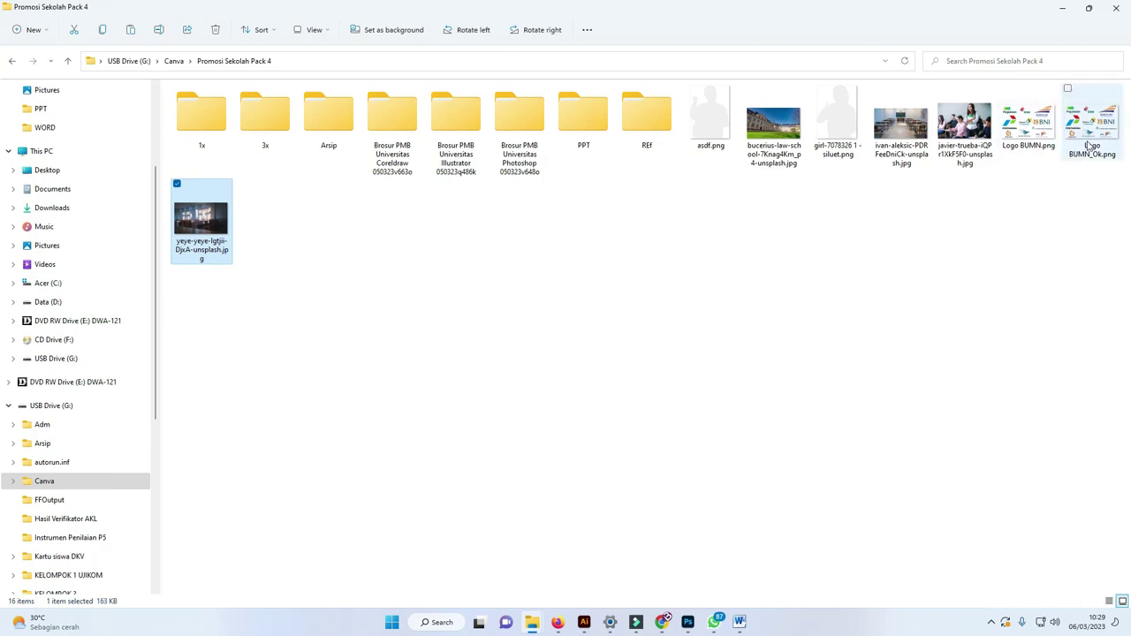
{"action": "mouse_move", "coordinate": [1086, 141]}
{"action": "left_mouse_down"}
{"action": "mouse_move", "coordinate": [981, 356]}
{"action": "mouse_move", "coordinate": [806, 347]}
{"action": "left_mouse_up"}
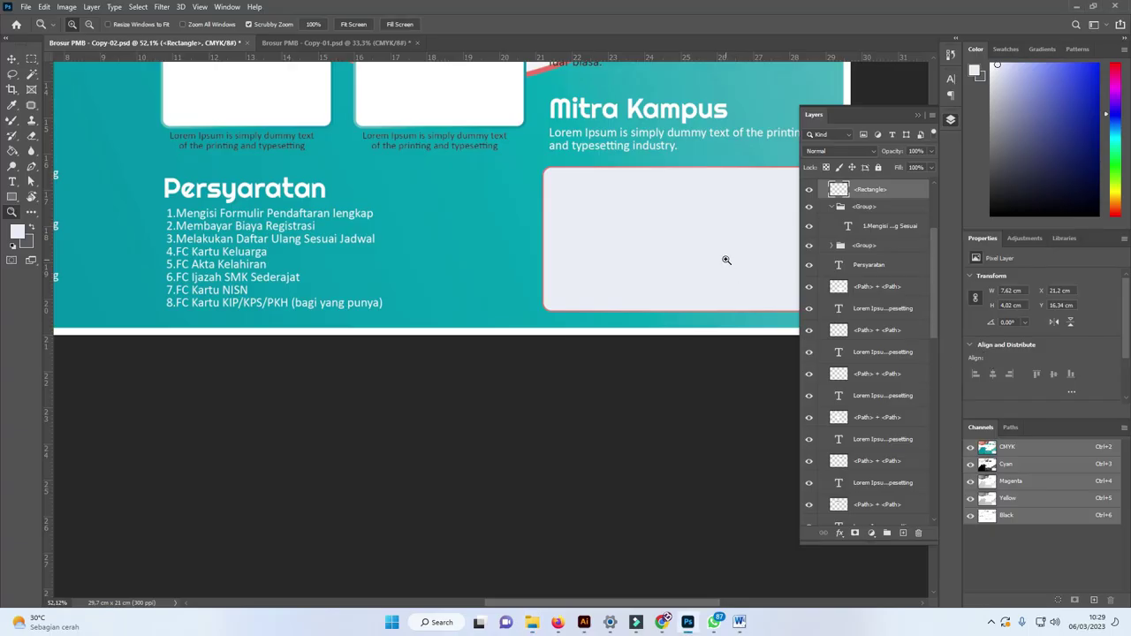
{"action": "left_click_drag", "start_coordinate": [726, 260], "coordinate": [724, 257]}
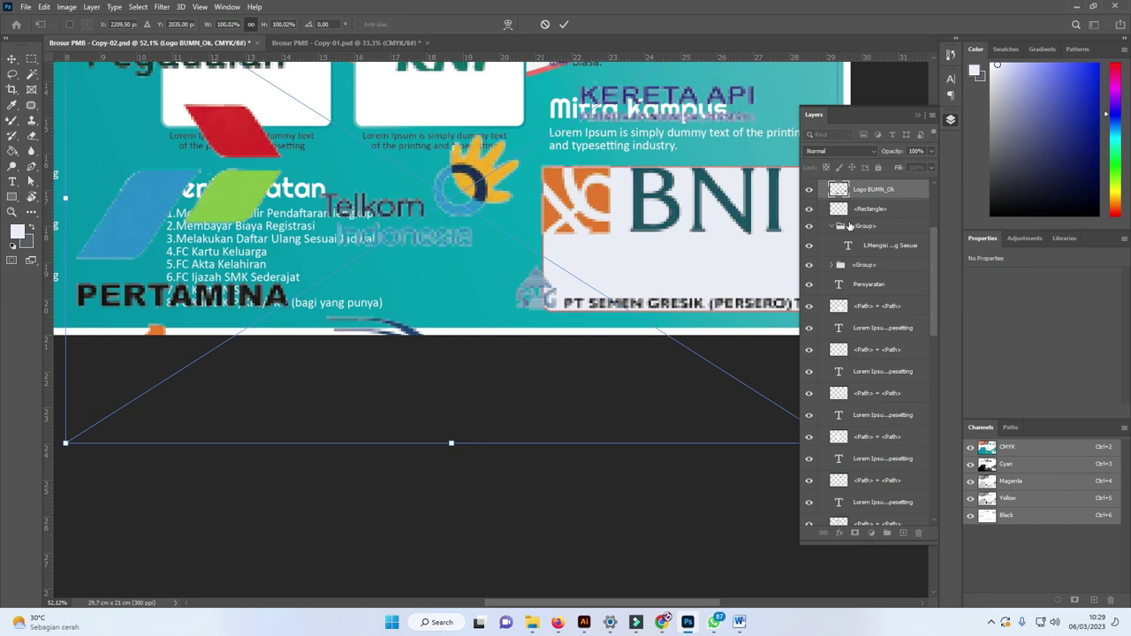
Place the Logo BUMN_Ok.png partner logos and scale them down to about 37%
{"action": "key", "text": "Return"}
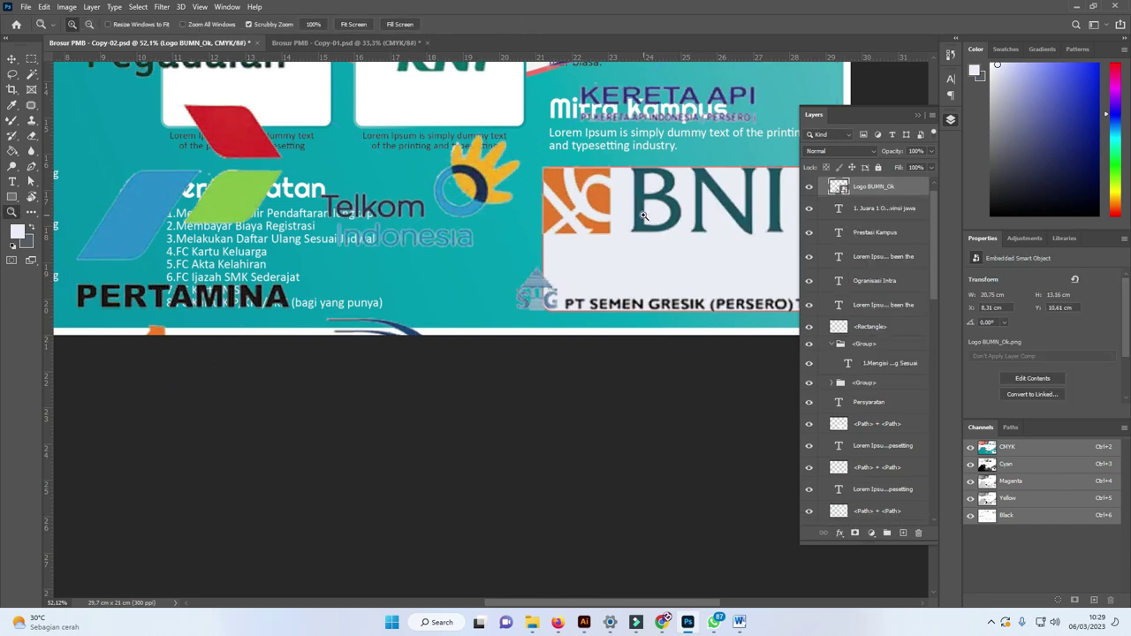
{"action": "left_click", "coordinate": [920, 117]}
{"action": "scroll", "coordinate": [720, 195], "scroll_direction": "down", "scroll_amount": 5}
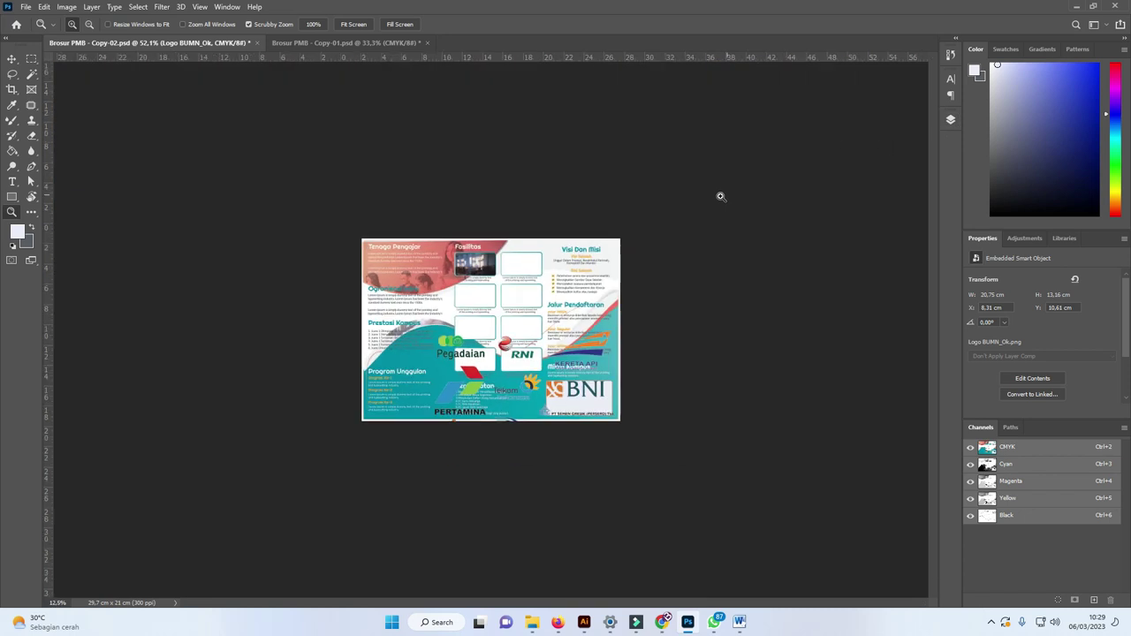
{"action": "scroll", "coordinate": [719, 194], "scroll_direction": "down", "scroll_amount": 2}
{"action": "key", "text": "v"}
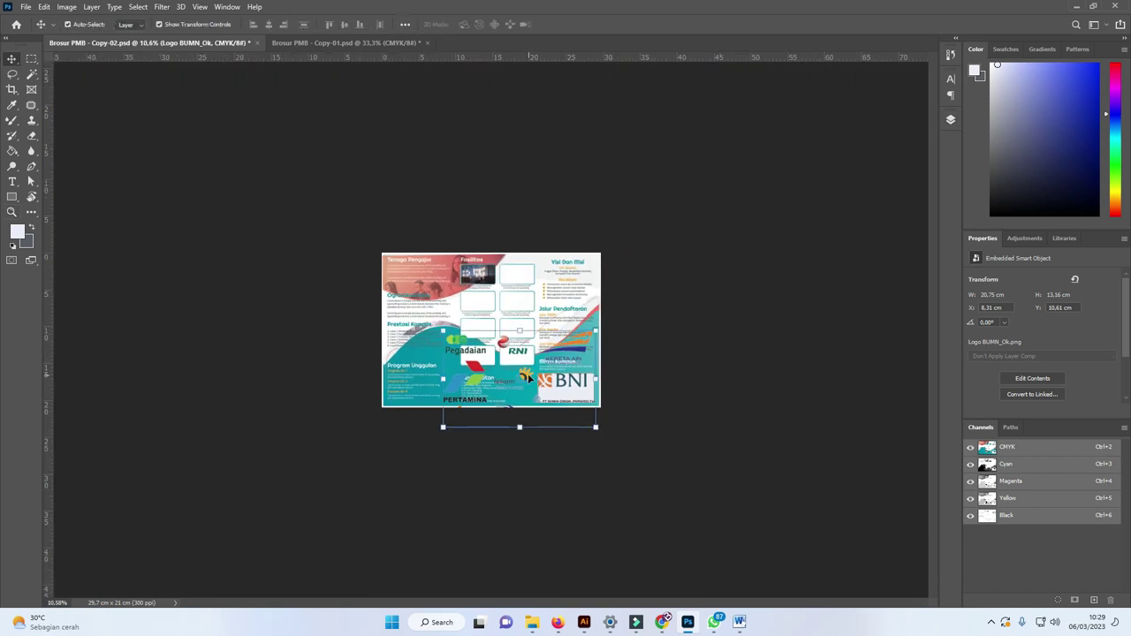
{"action": "key", "text": "ctrl+t"}
{"action": "mouse_move", "coordinate": [595, 330]}
{"action": "left_mouse_down"}
{"action": "mouse_move", "coordinate": [494, 399]}
{"action": "mouse_move", "coordinate": [560, 382]}
{"action": "left_mouse_up"}
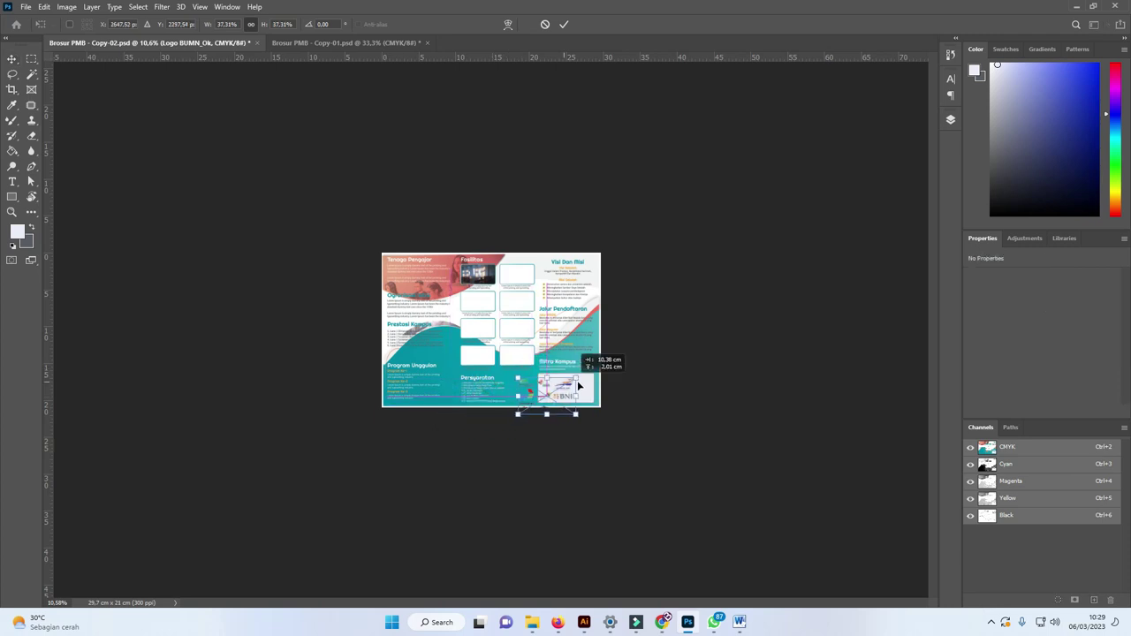
{"action": "key", "text": "Return"}
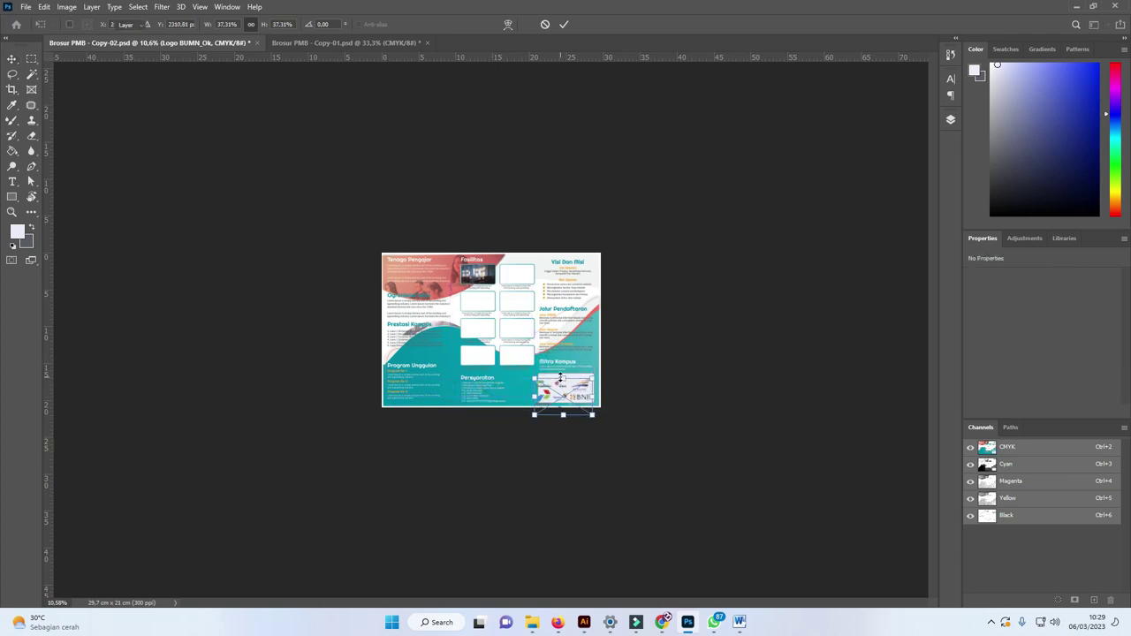
Resize the logos to about 4.69 × 2.97 cm and centre them in the Mitra Kampus box
{"action": "key", "text": "z"}
{"action": "left_click_drag", "start_coordinate": [561, 389], "coordinate": [626, 393]}
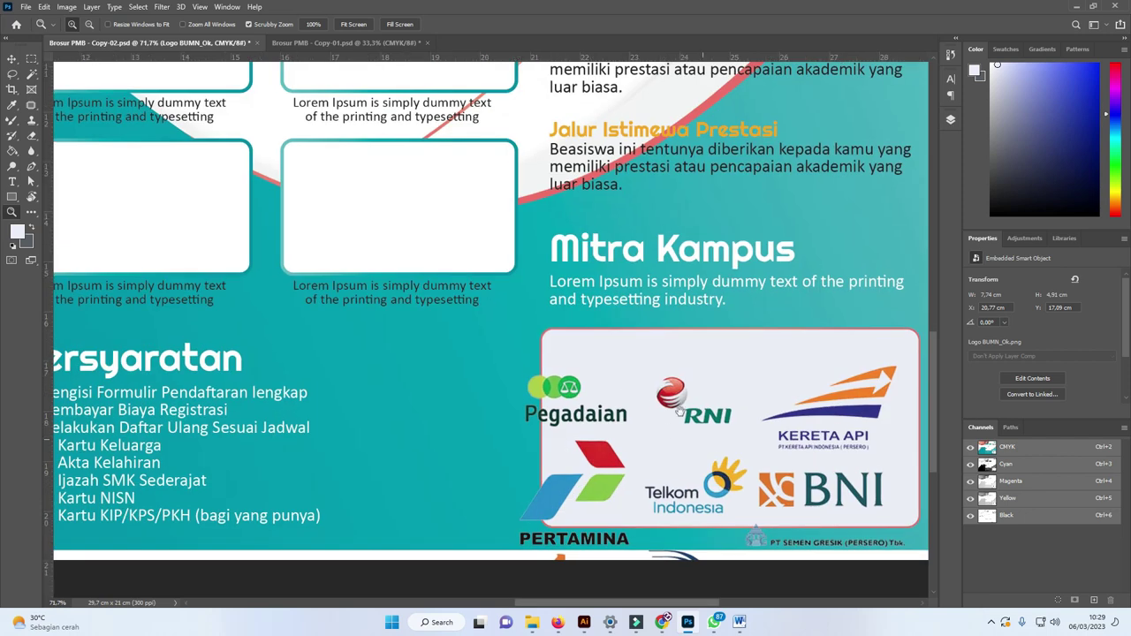
{"action": "key", "text": "v"}
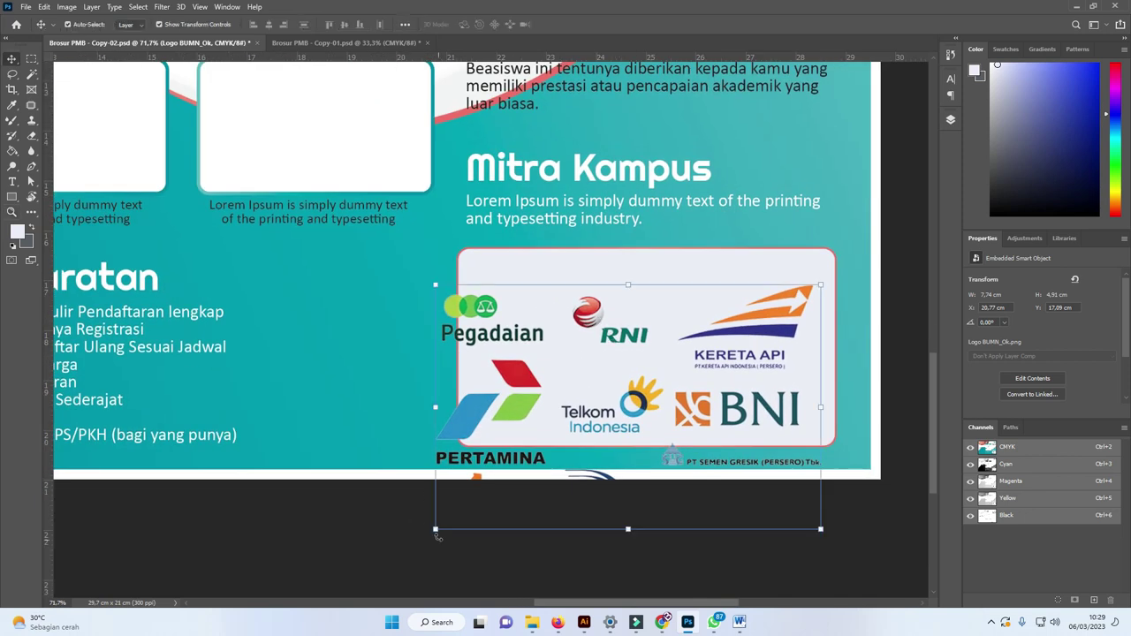
{"action": "left_click_drag", "start_coordinate": [436, 529], "coordinate": [586, 433]}
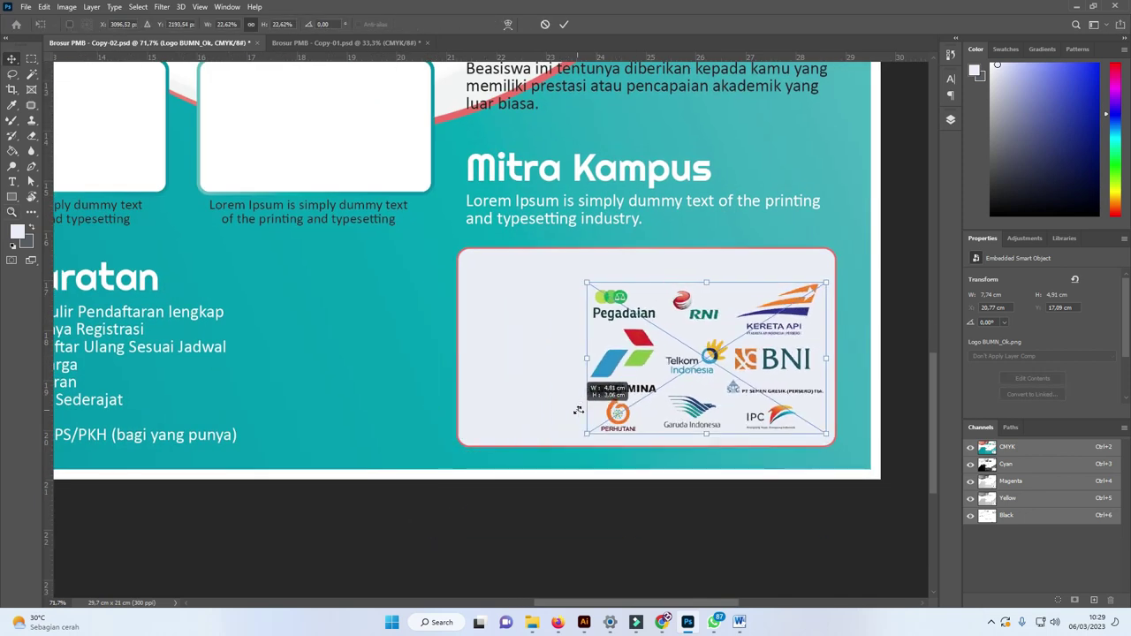
{"action": "left_click_drag", "start_coordinate": [712, 355], "coordinate": [756, 366]}
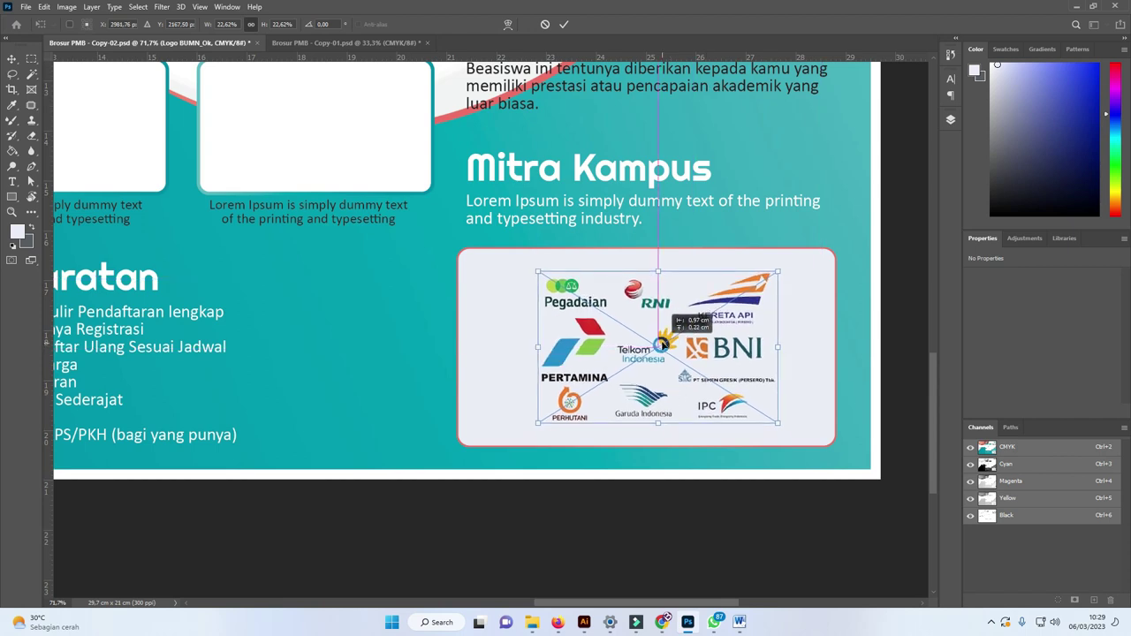
{"action": "key", "text": "Return"}
{"action": "key", "text": "ctrl+0"}
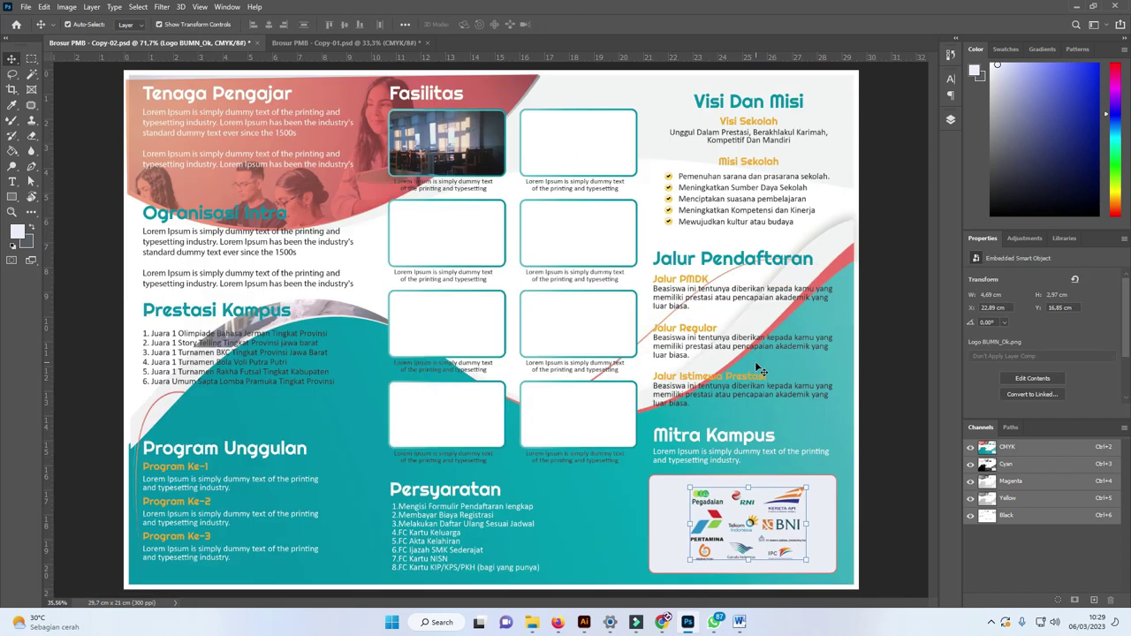